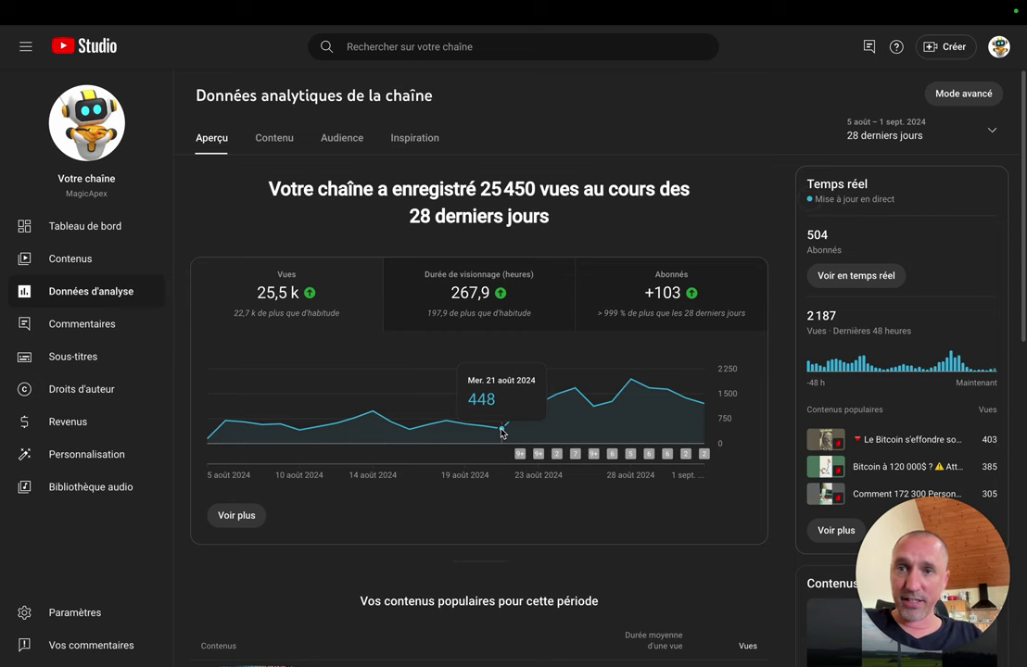
Step: Examine the channel's audience analytics, comparing the subscriber chart with the chart of regular and new viewers
left_click(342, 138)
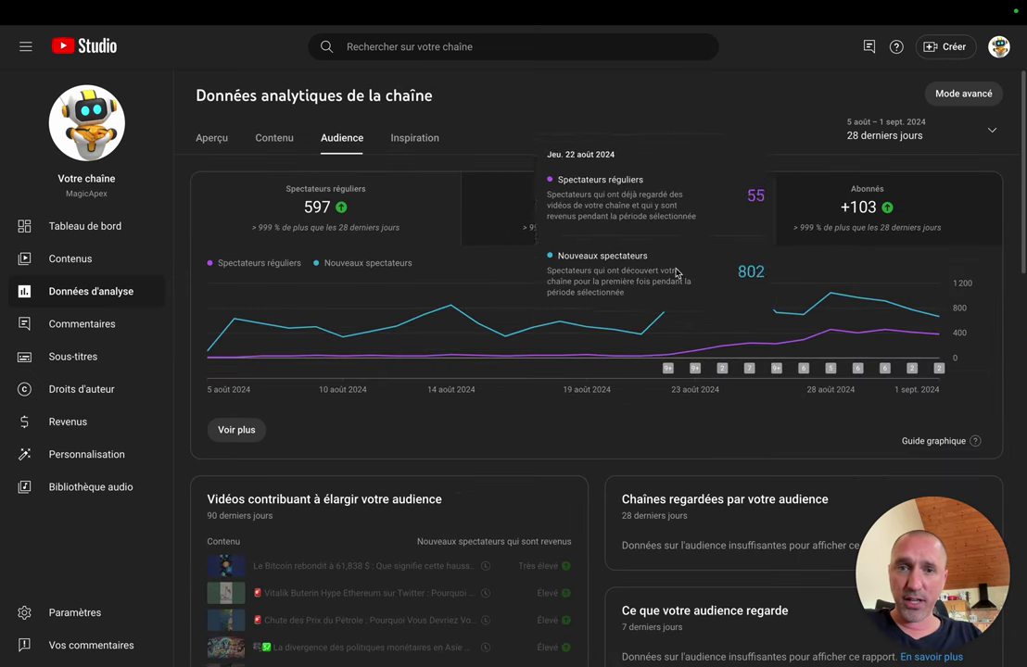
left_click(831, 201)
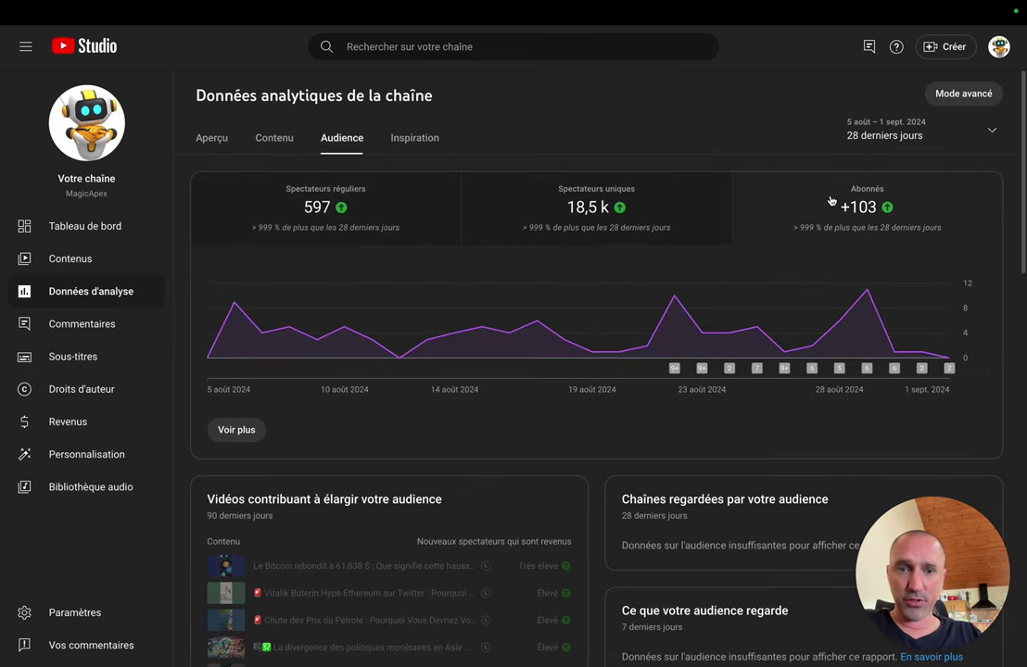
mouse_move(312, 218)
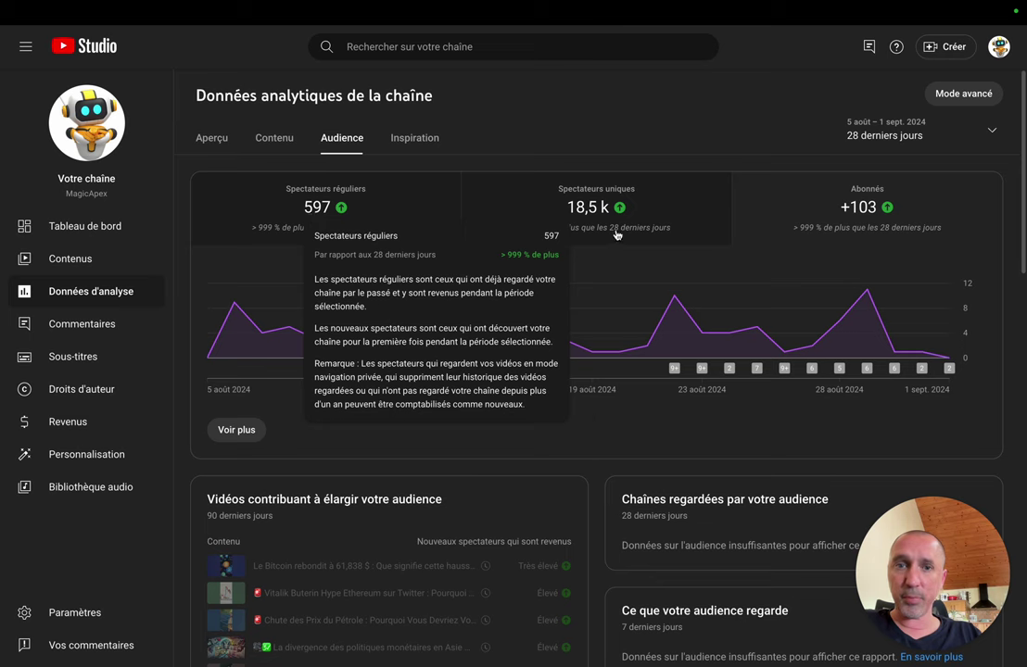
left_click(306, 186)
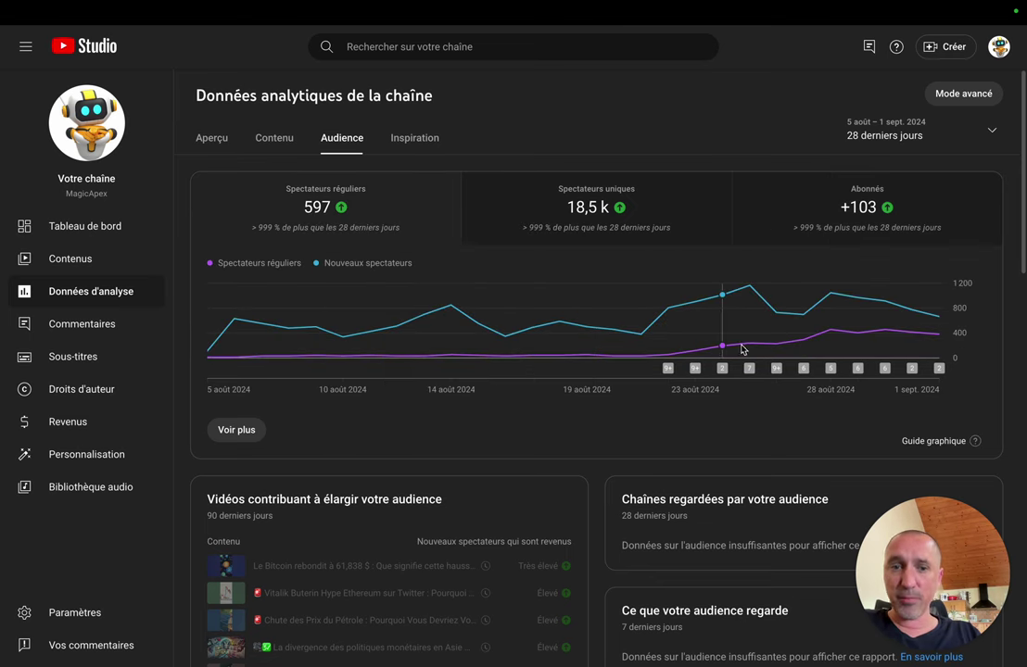
mouse_move(939, 344)
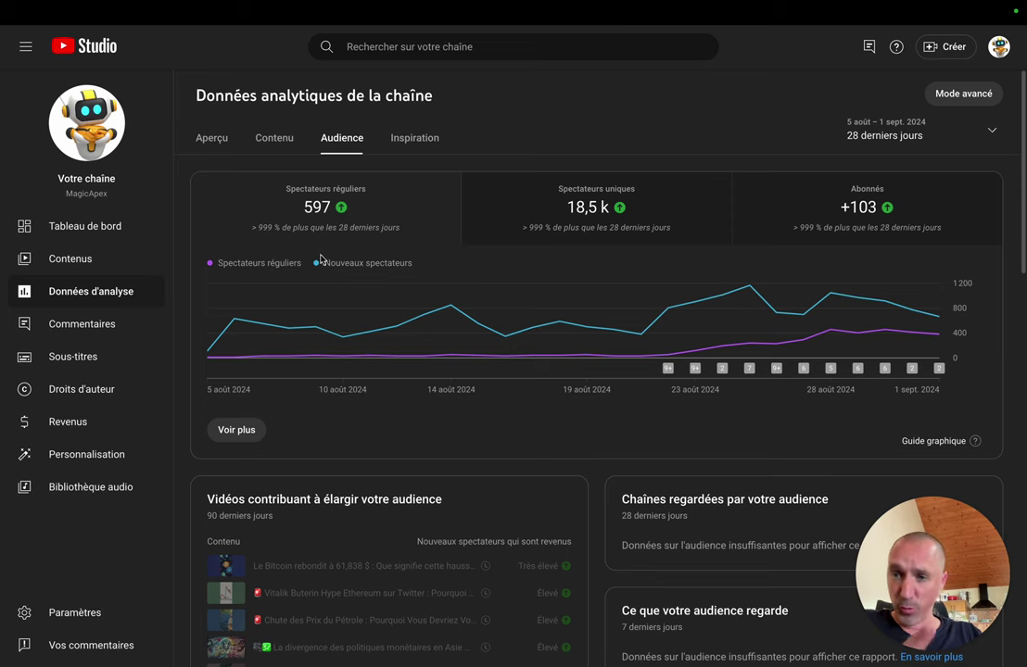
Step: Review the analytics overview and channel dashboard, then view the live subscriber statistics for the 500-subscriber achievement and close them
left_click(211, 144)
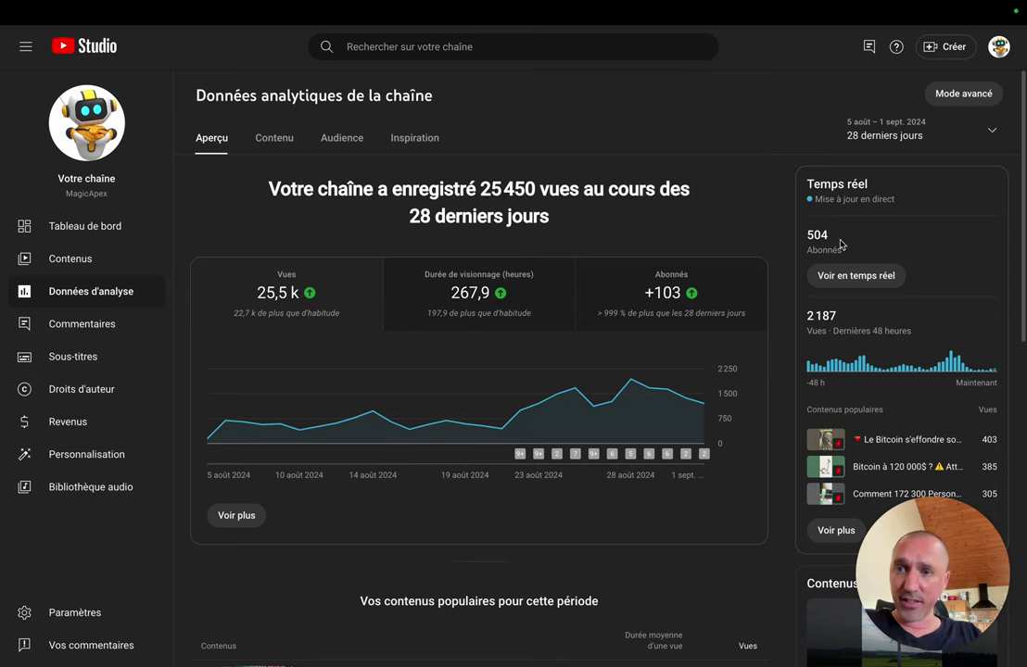
left_click(154, 235)
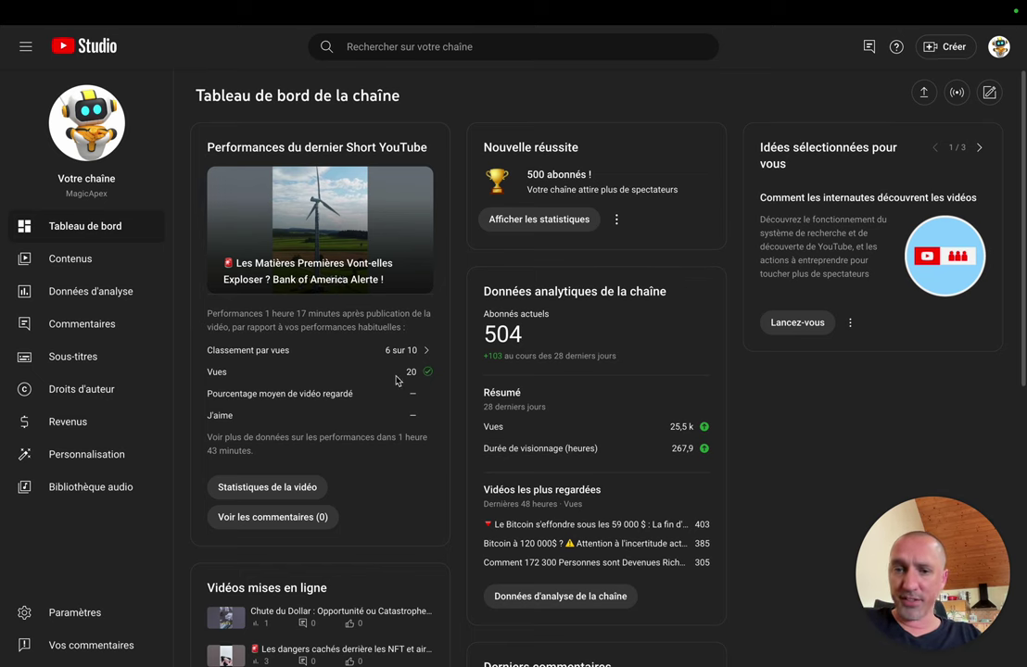
mouse_move(416, 362)
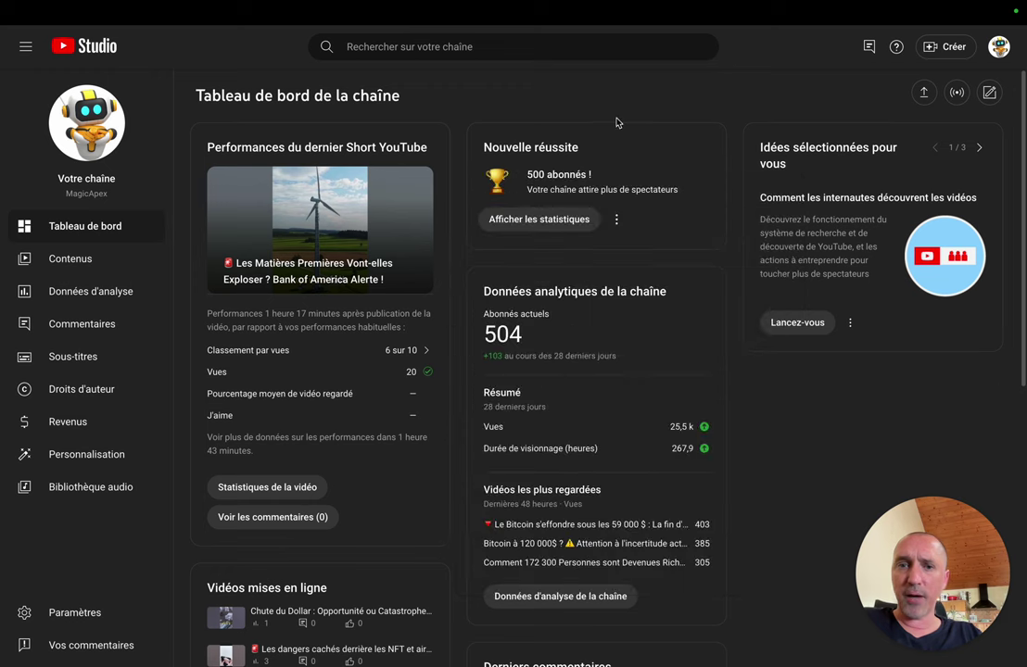
left_click(543, 222)
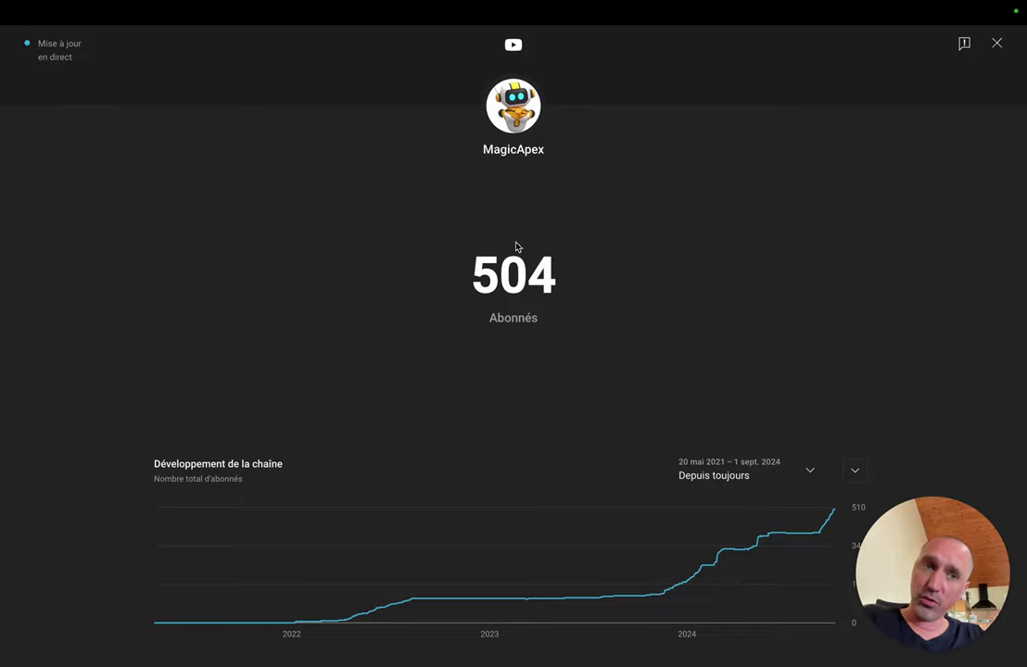
left_click(997, 43)
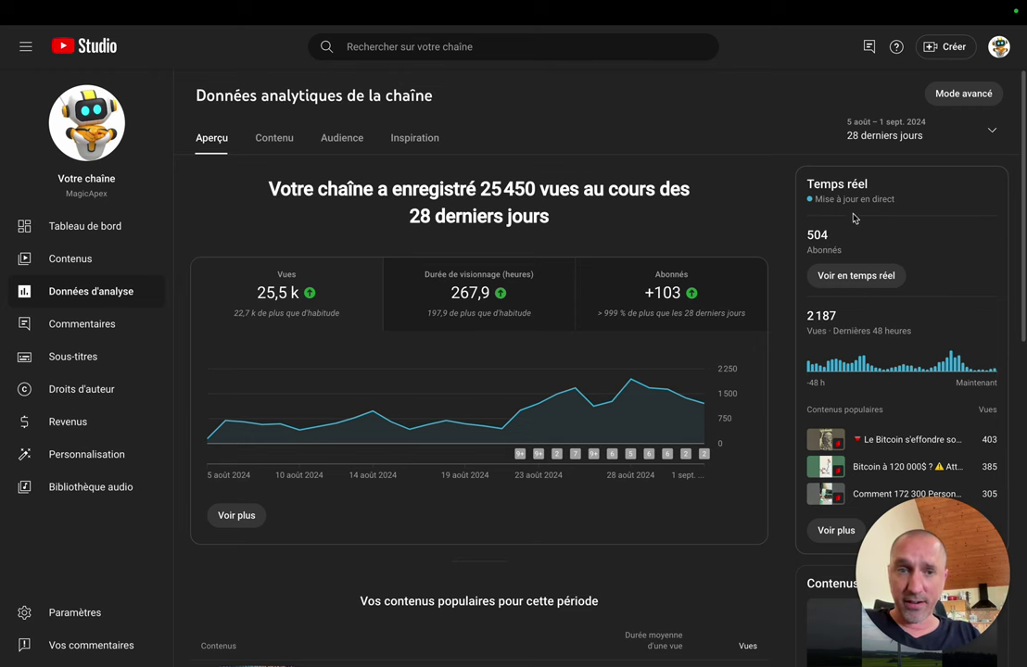
Step: Examine the channel's monetization eligibility criteria for both levels, including subscribers, watch hours and public Shorts views
left_click(97, 423)
scroll(403, 419, "down", 3)
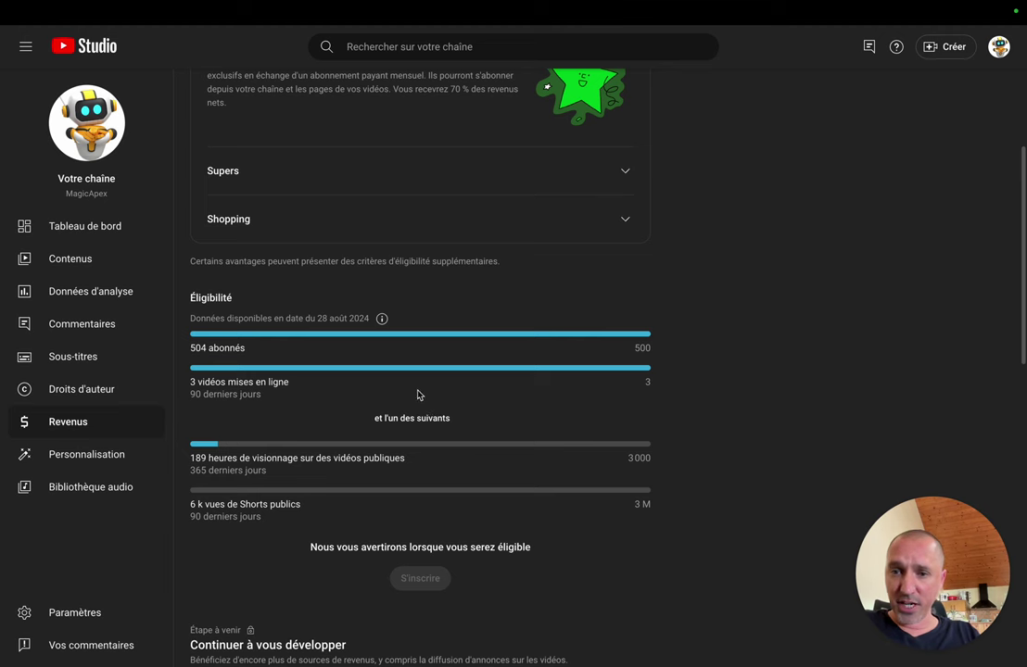
scroll(420, 390, "down", 5)
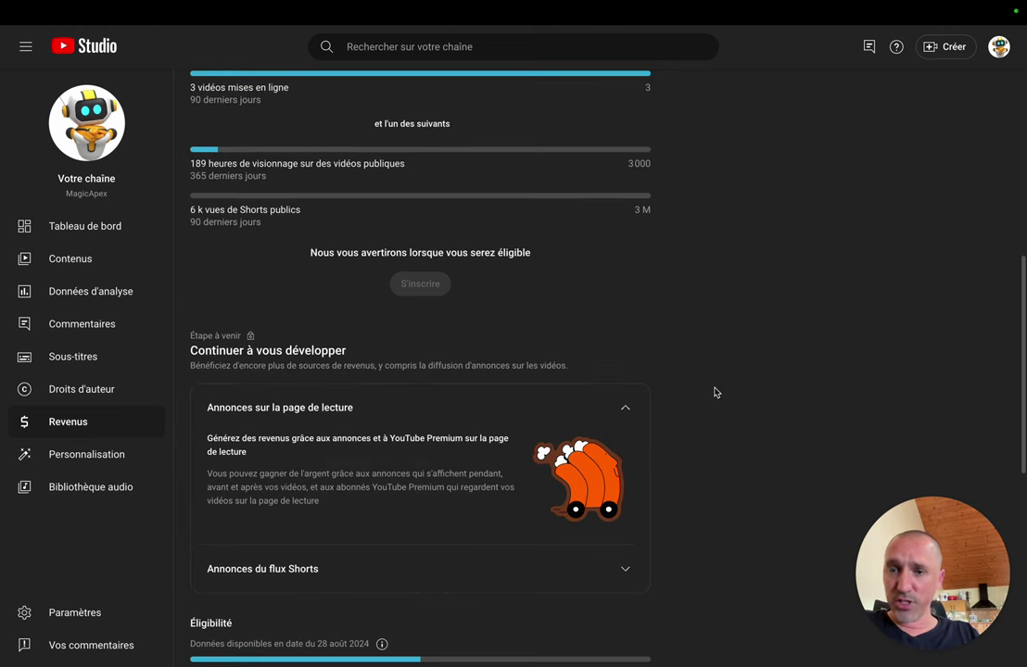
scroll(716, 385, "up", 1)
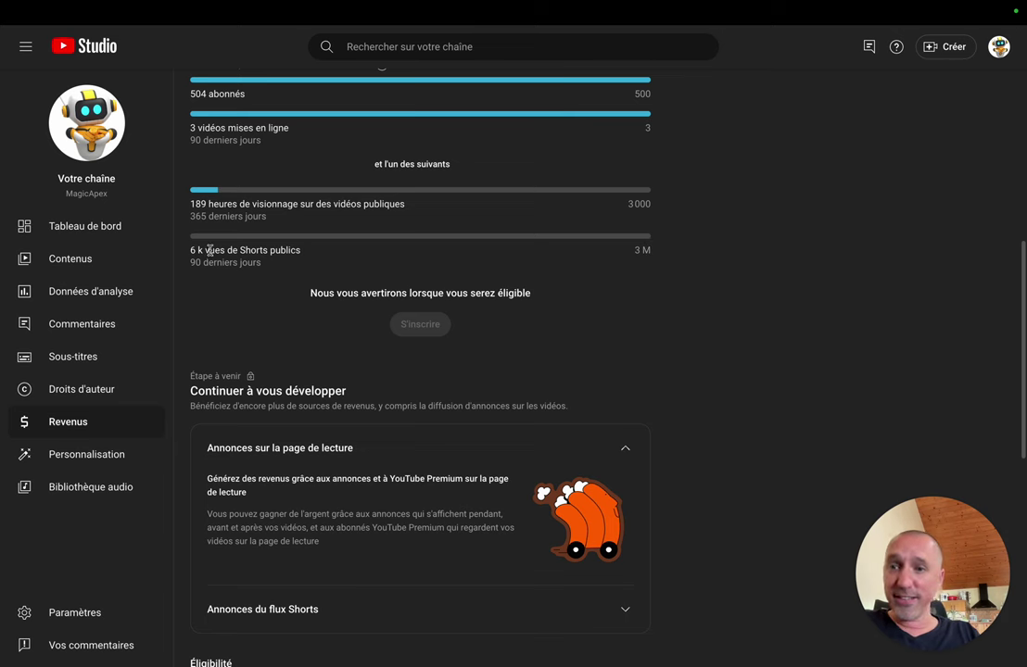
triple_click(304, 257)
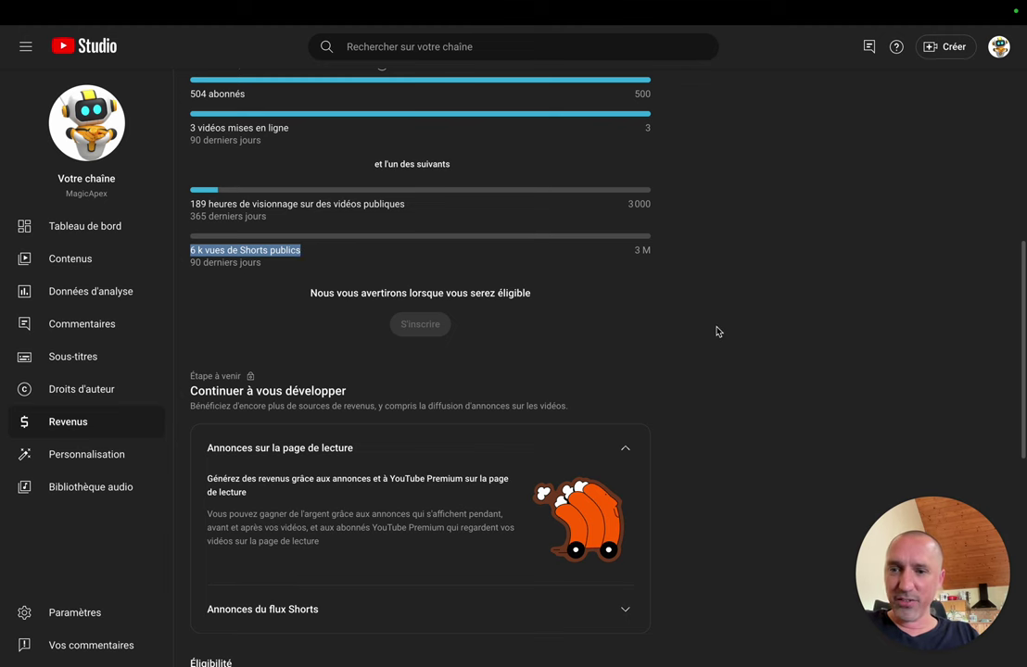
scroll(717, 331, "down", 5)
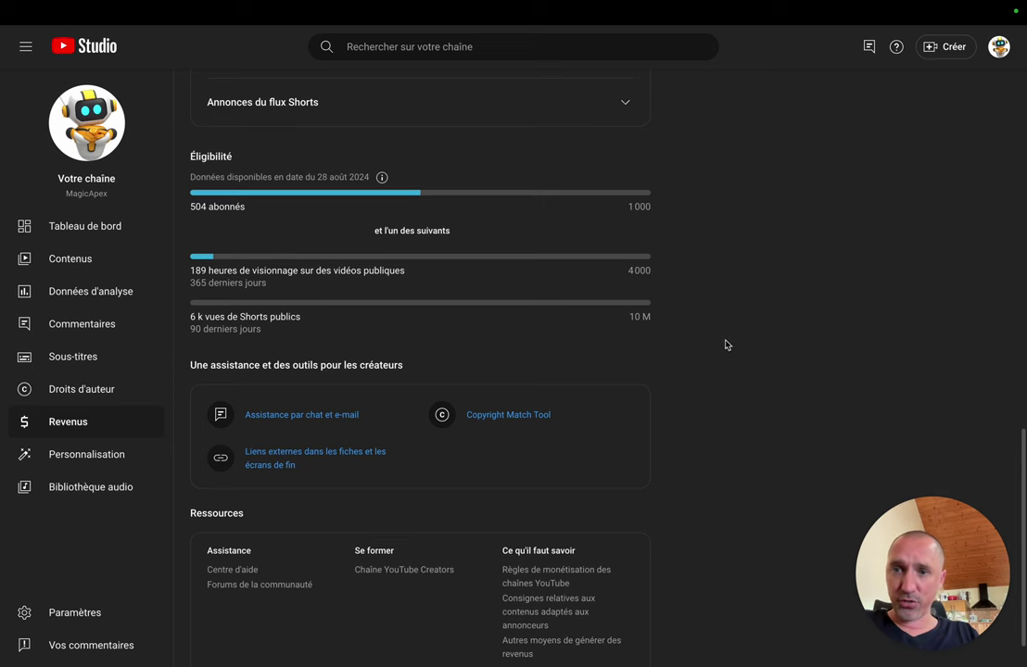
scroll(728, 356, "up", 5)
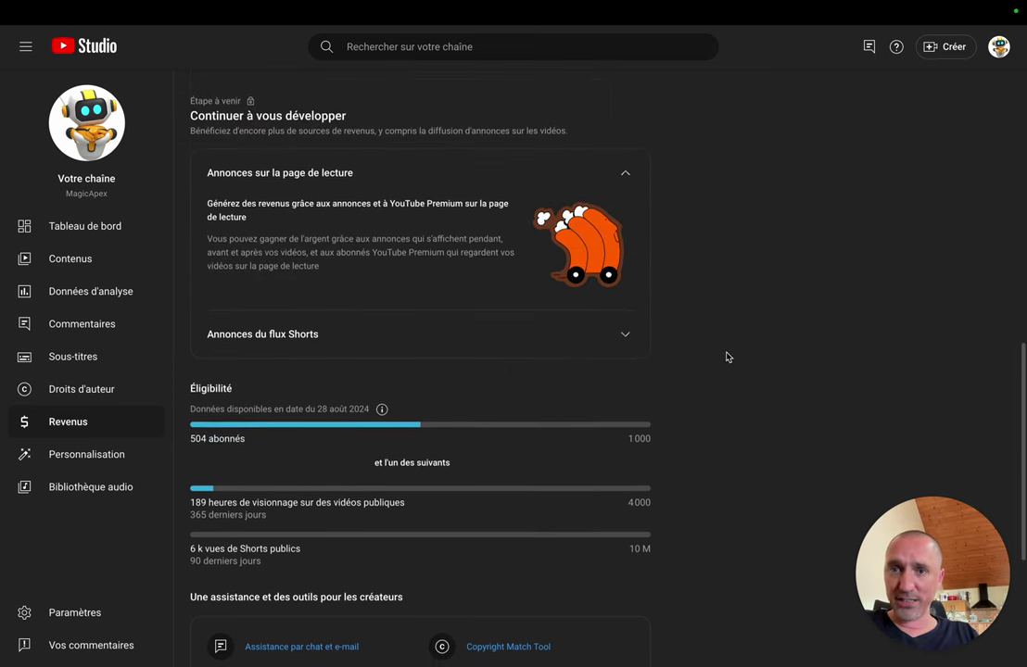
scroll(727, 357, "up", 3)
left_click(603, 270)
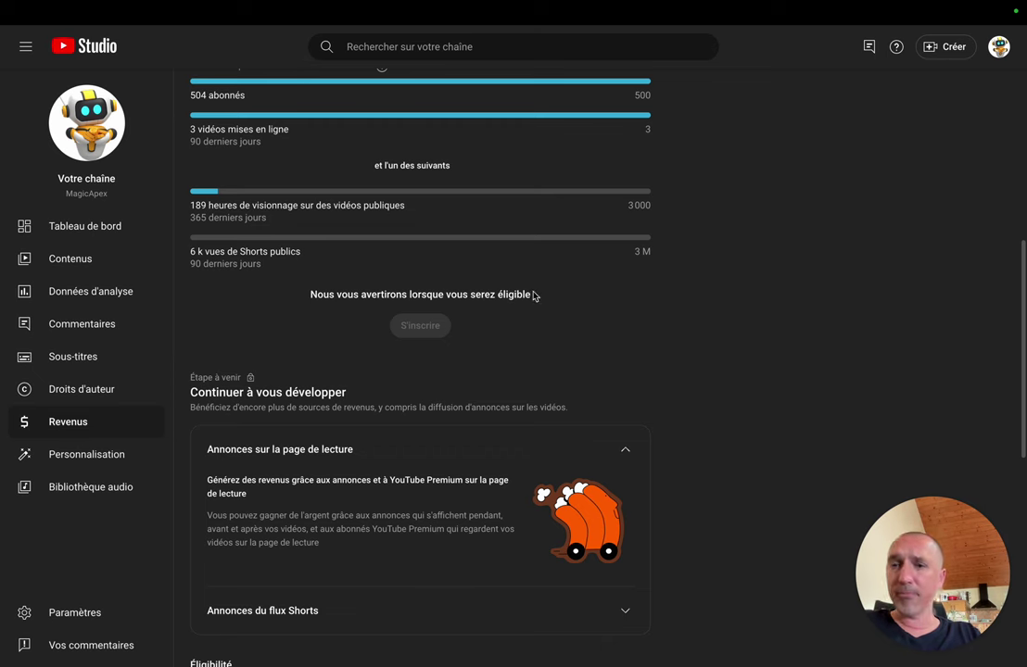
Step: Look over the channel's list of published videos and return to the channel dashboard
left_click(75, 264)
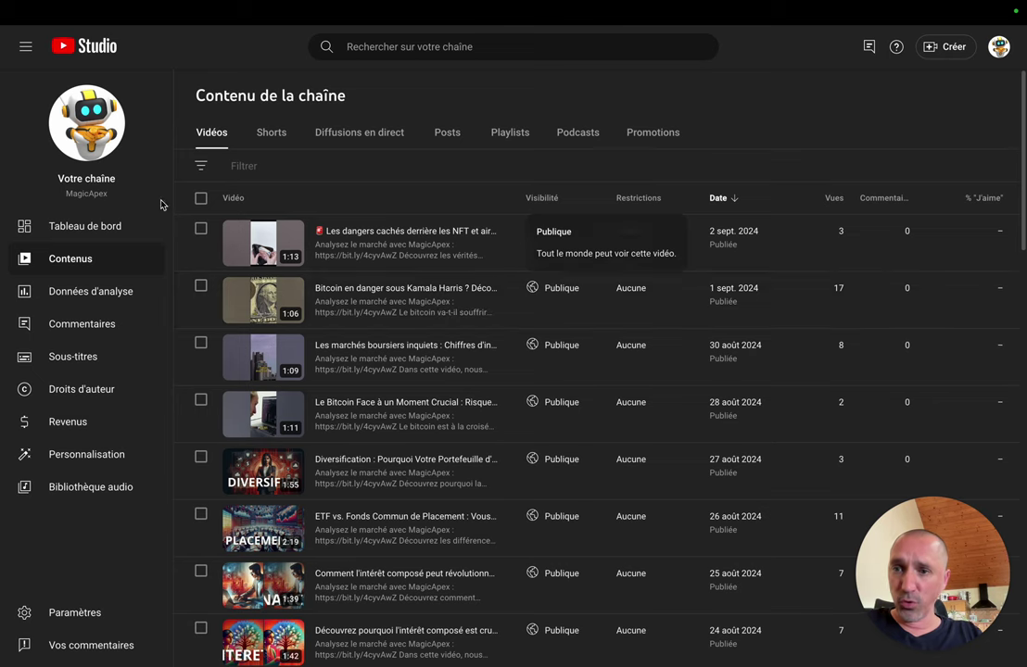
left_click(81, 223)
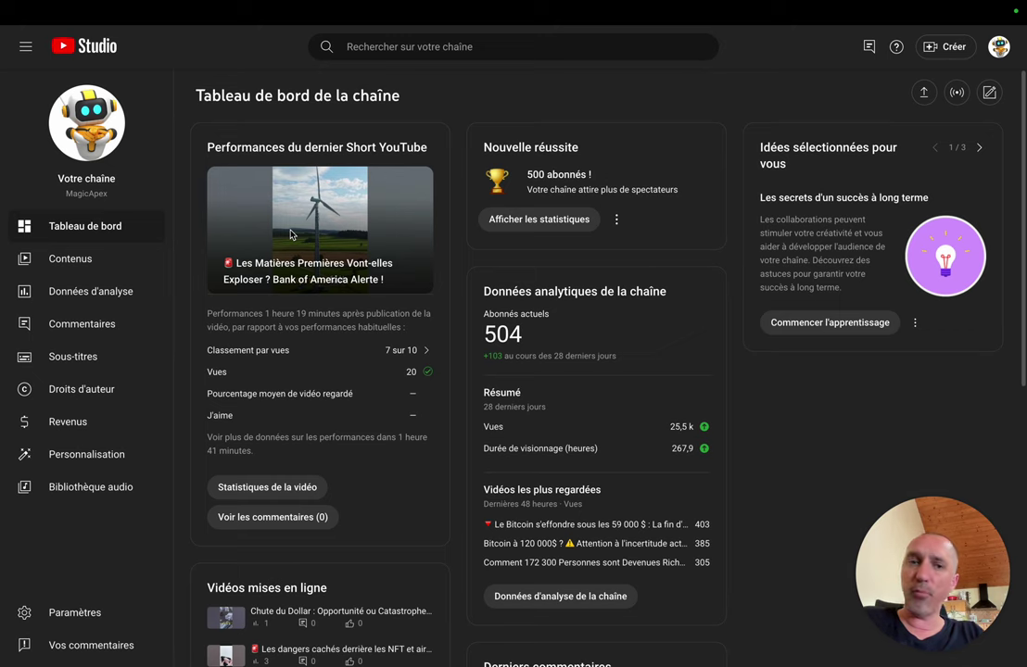
Step: Switch to the OpenAI Chat Playground that is already open in the browser
mouse_move(3, 299)
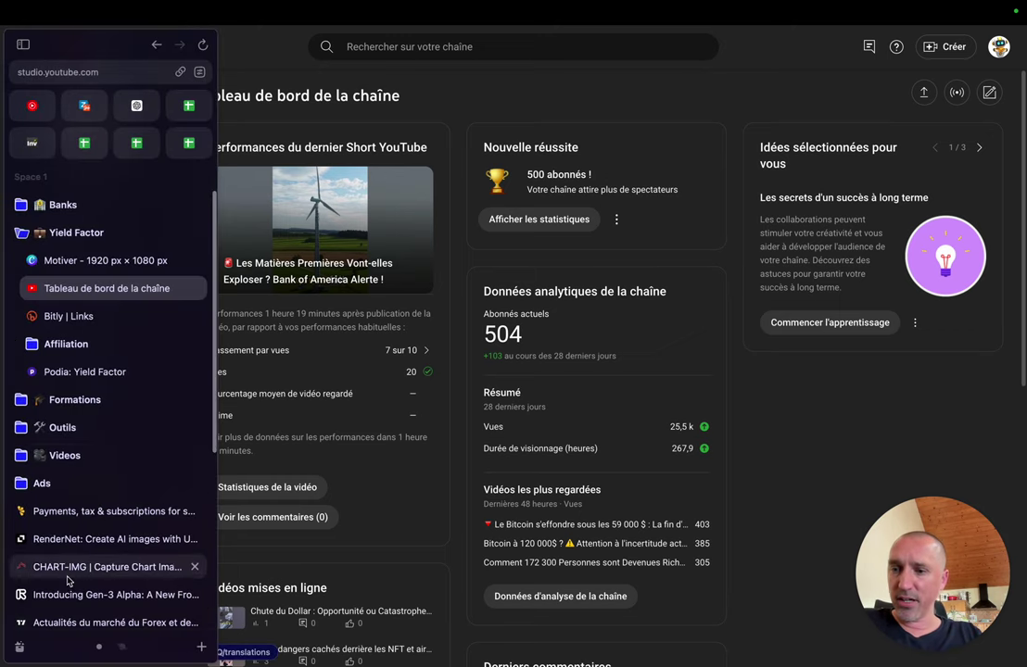
scroll(96, 553, "down", 5)
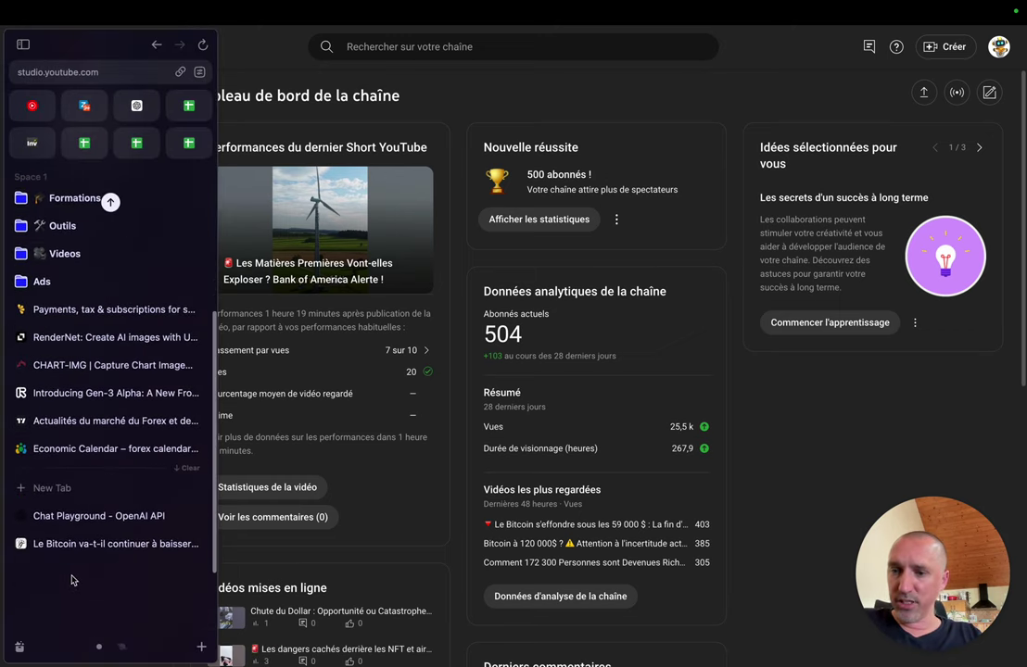
left_click(56, 528)
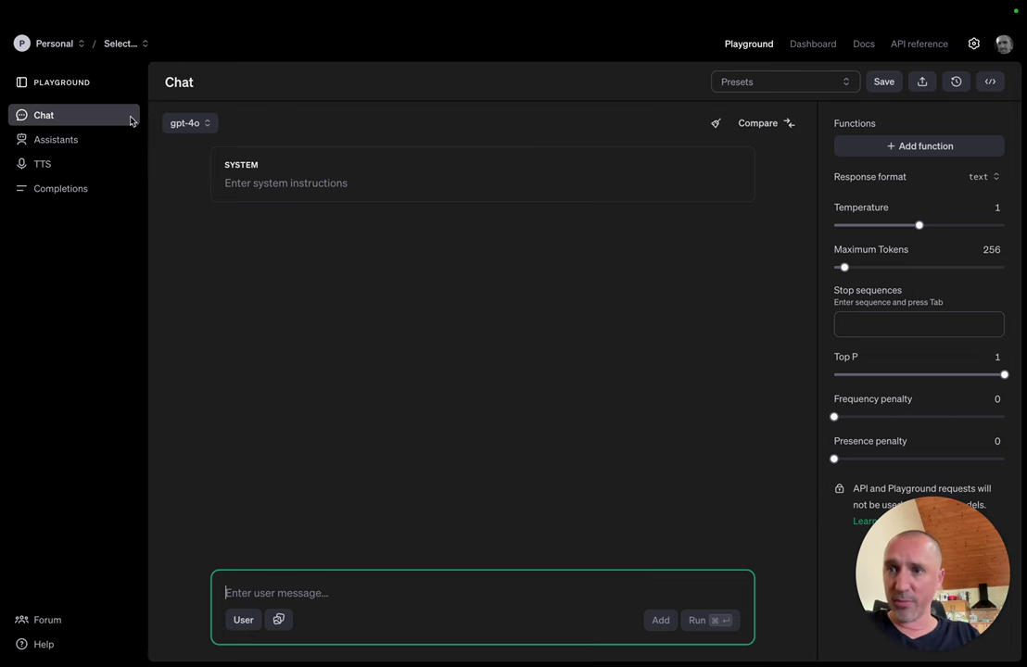
Step: Enter the system instructions "Donne des liste de side busines pour les développeurs"
left_click(275, 181)
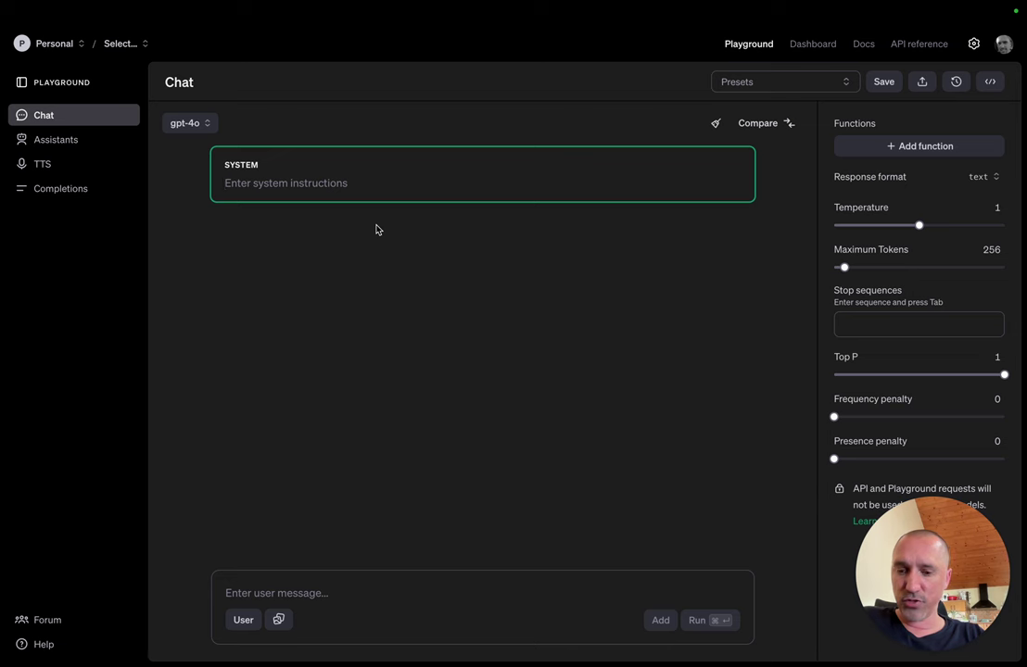
type("Do")
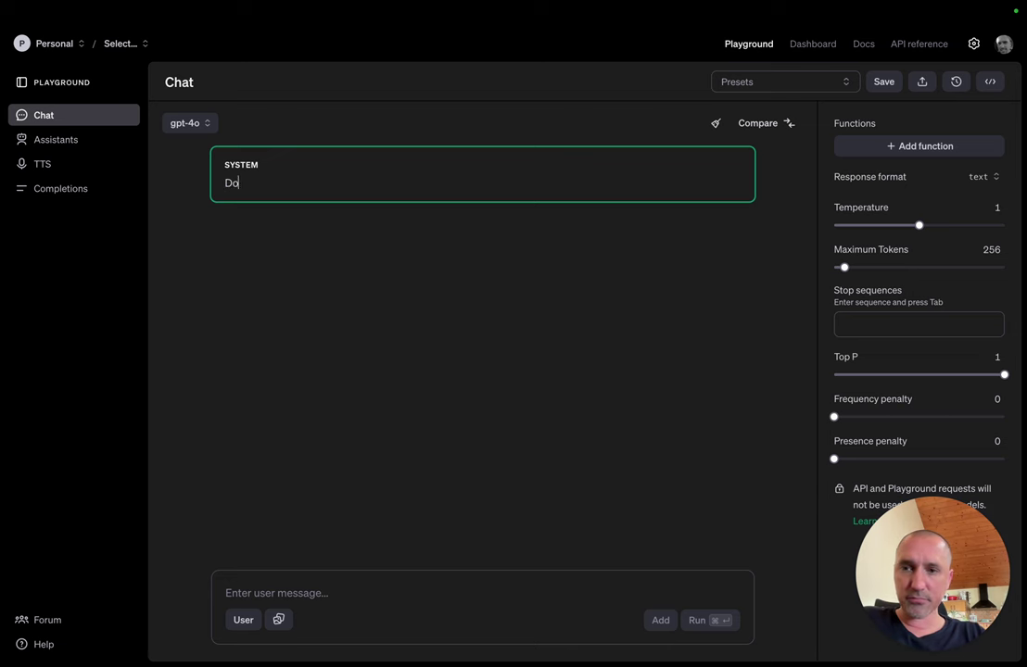
type("nne des liste d")
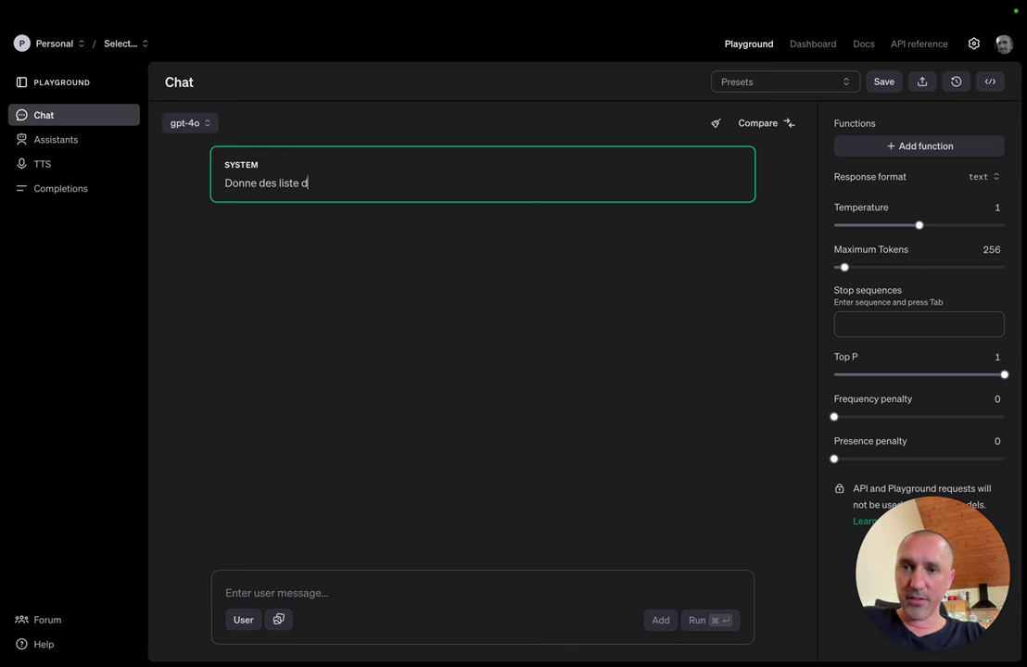
type("e sidebusines")
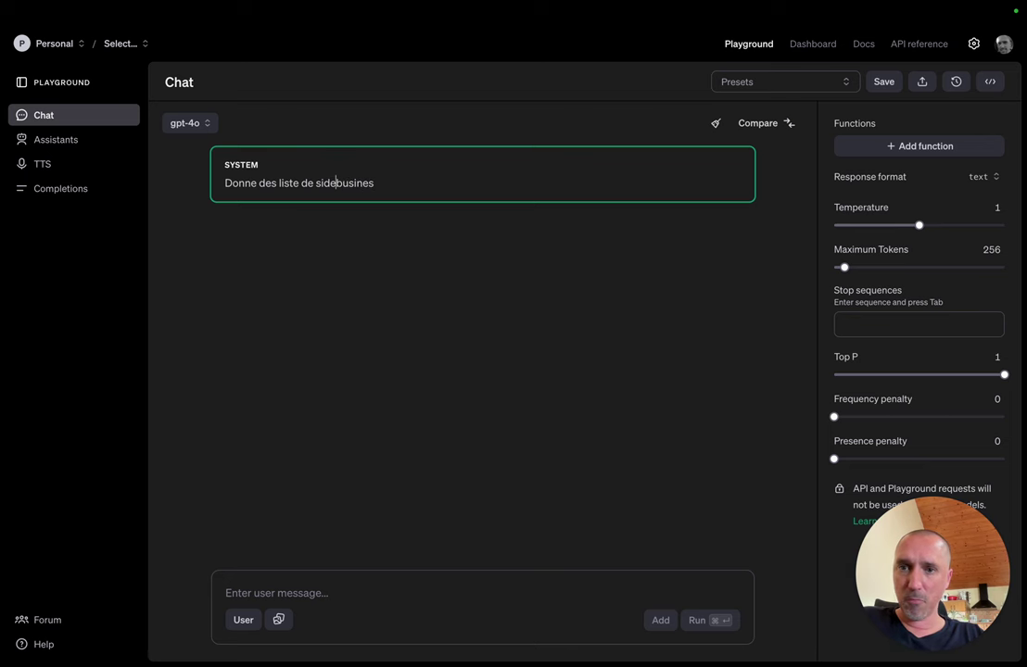
left_click(376, 183)
type("s pour les")
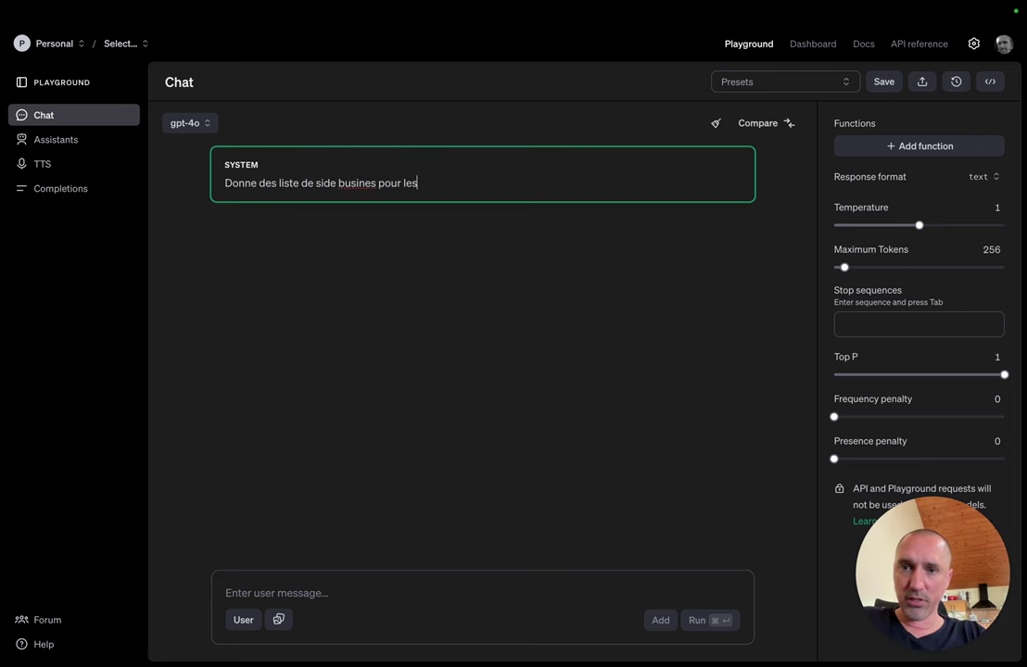
type(" développe")
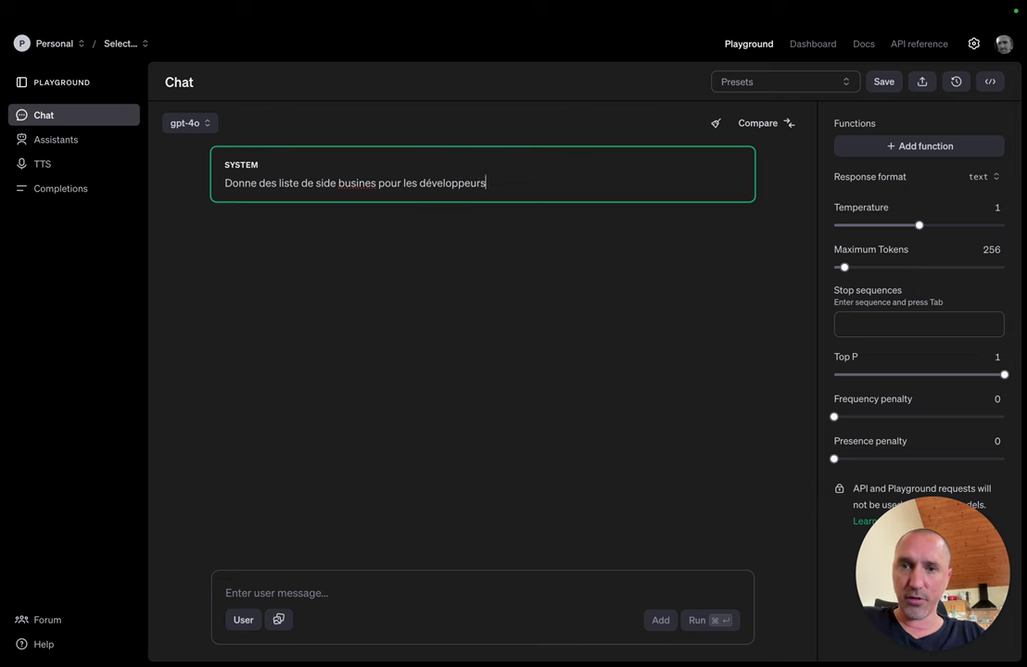
type("urs")
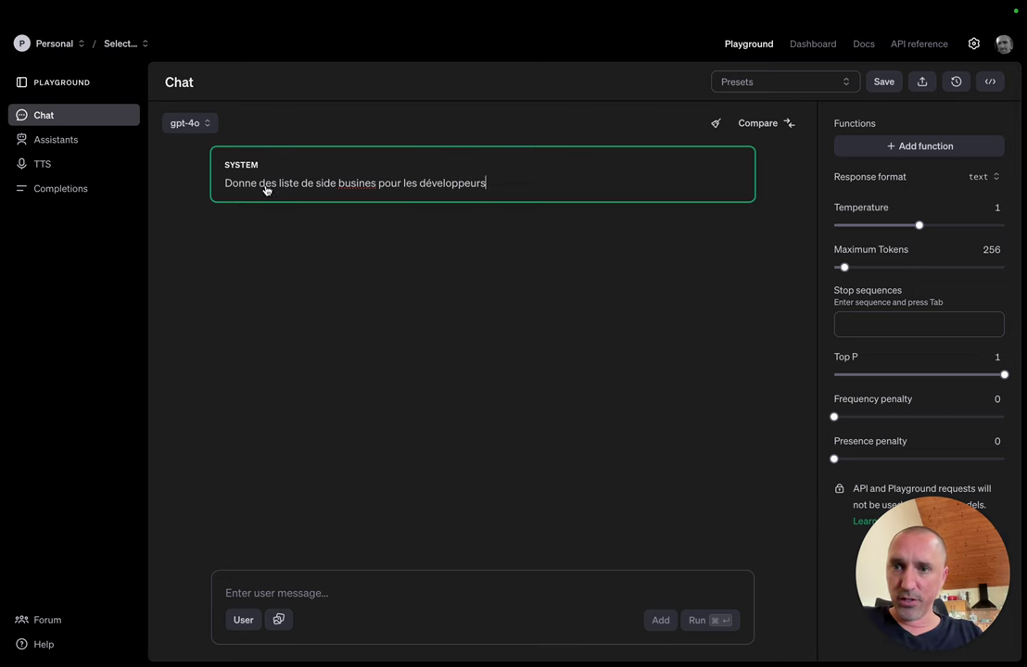
Step: Reword the start of the system instructions so they read "Donne un liste d'idées de side busines pour les développeurs"
double_click(265, 185)
type("un")
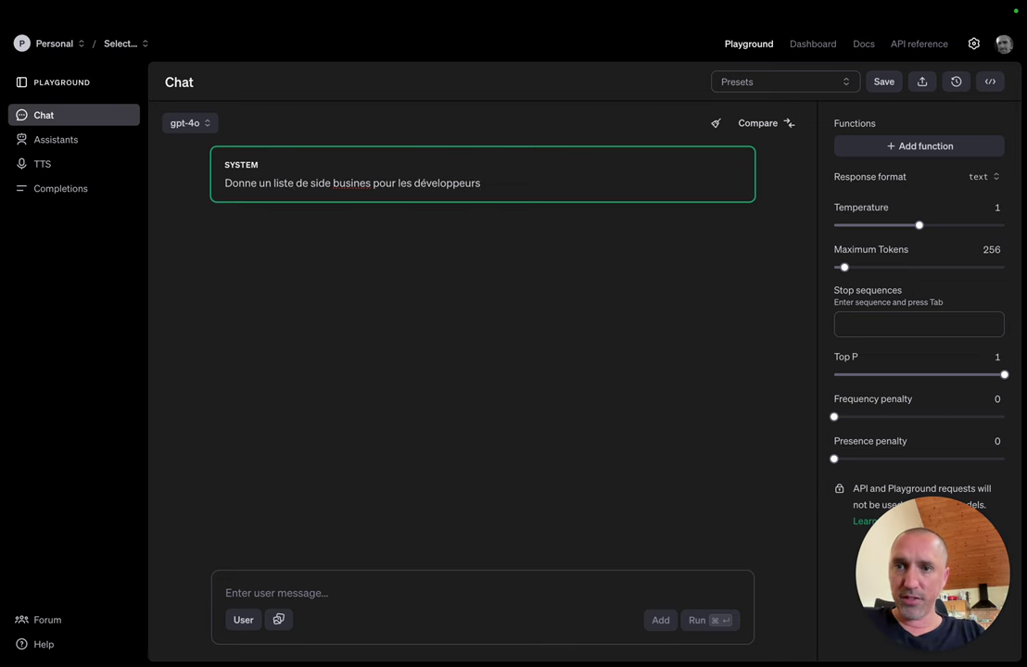
type(" d'idées")
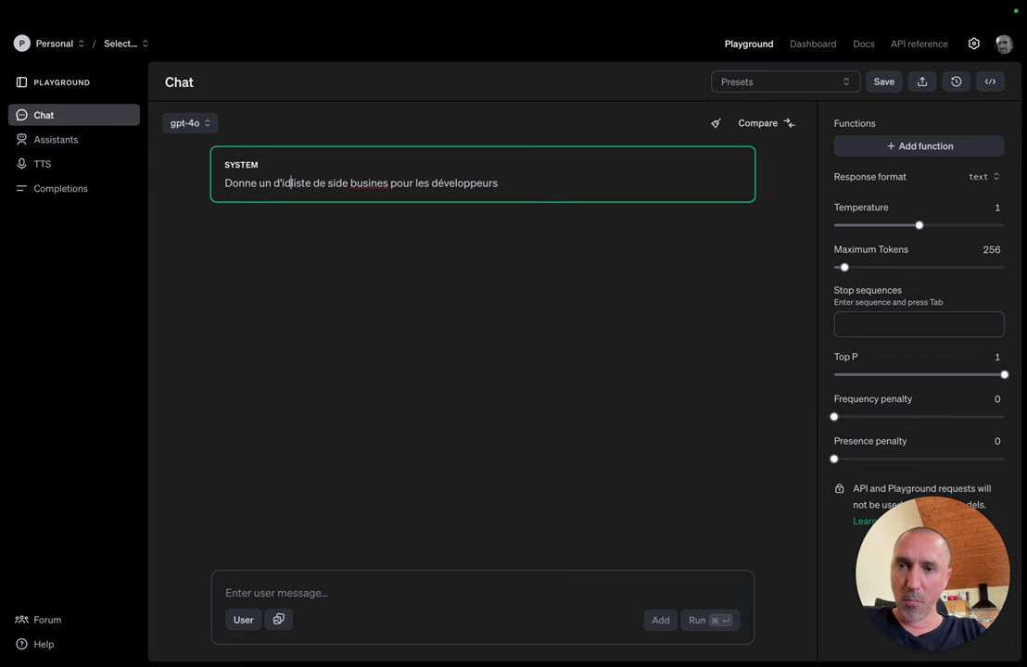
key("alt+shift+Left")
key("super+c")
key("BackSpace")
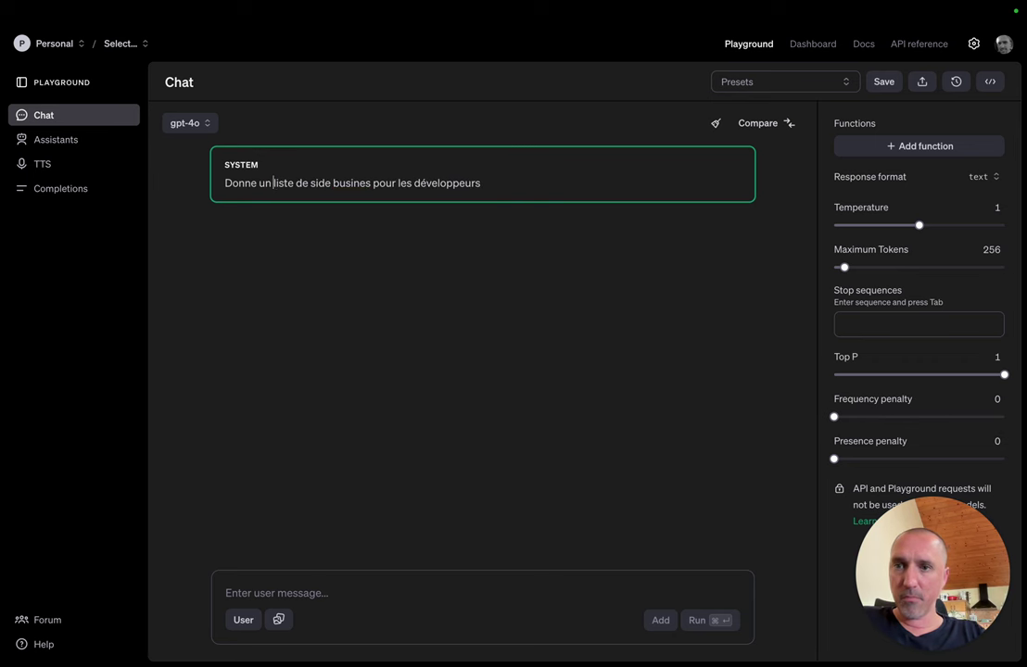
key("super+v")
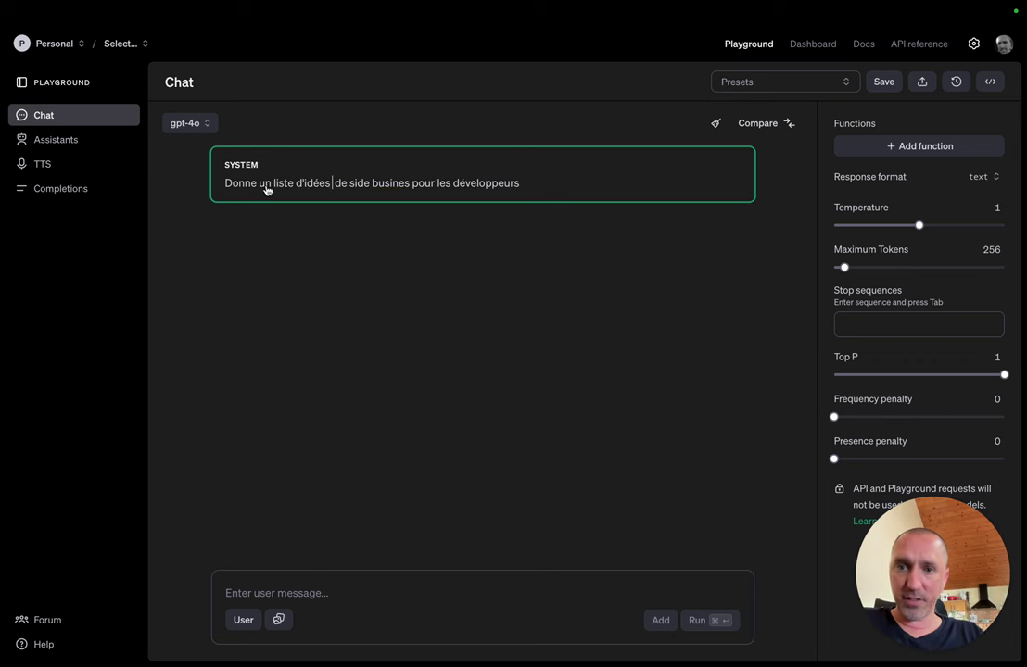
left_click(394, 323)
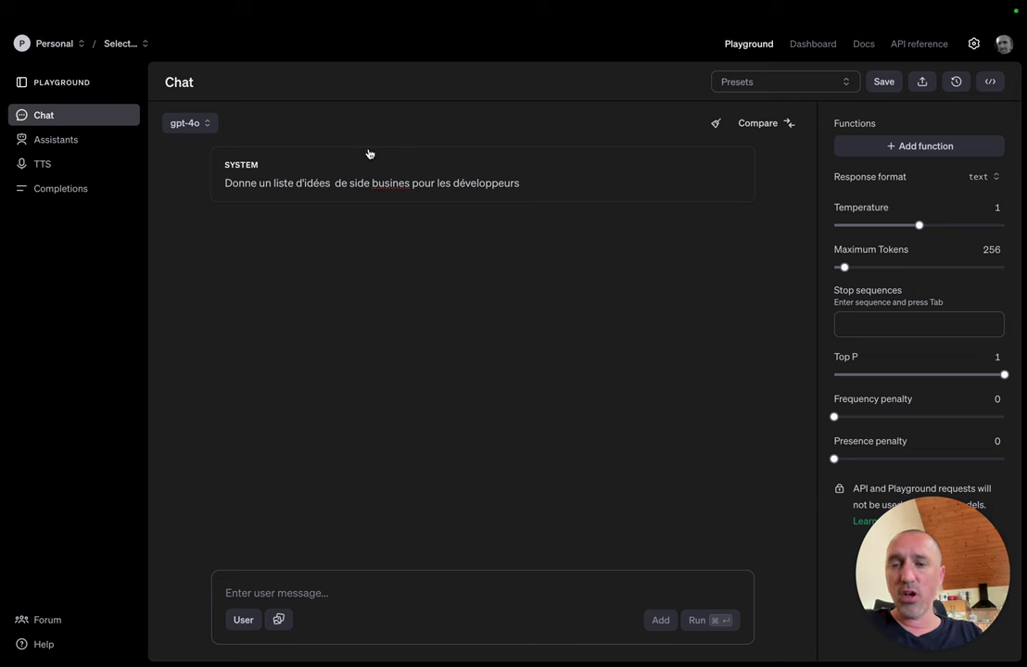
Step: Set the role of the new chat message to Assistant
left_click(244, 618)
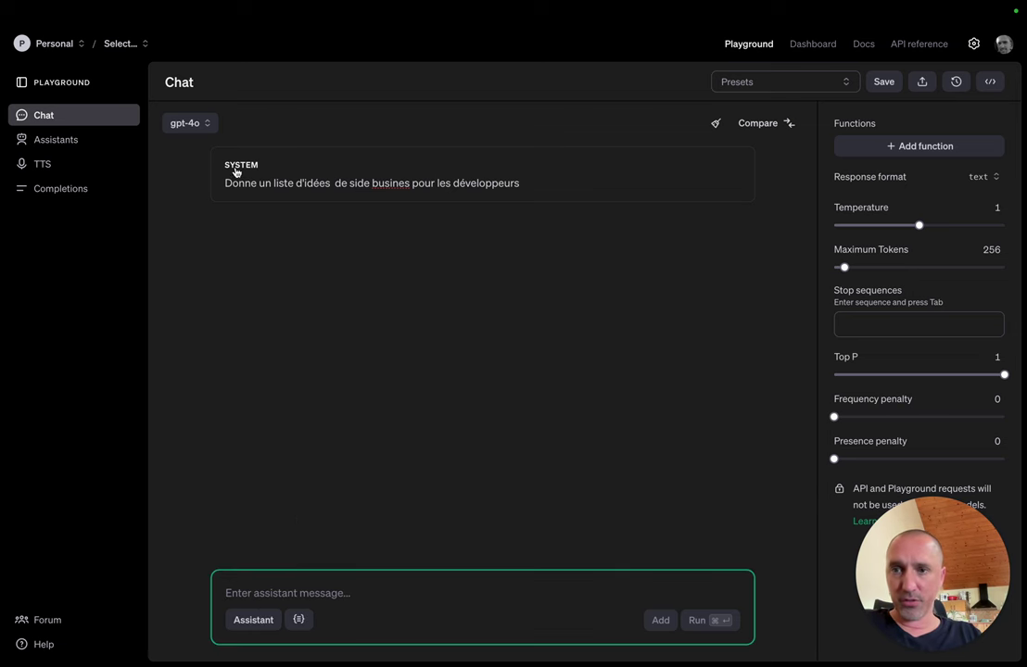
Step: Correct "busines" to "business" in the system instructions and append "dans la catégorie suivante :" after "développeurs"
left_click(410, 184)
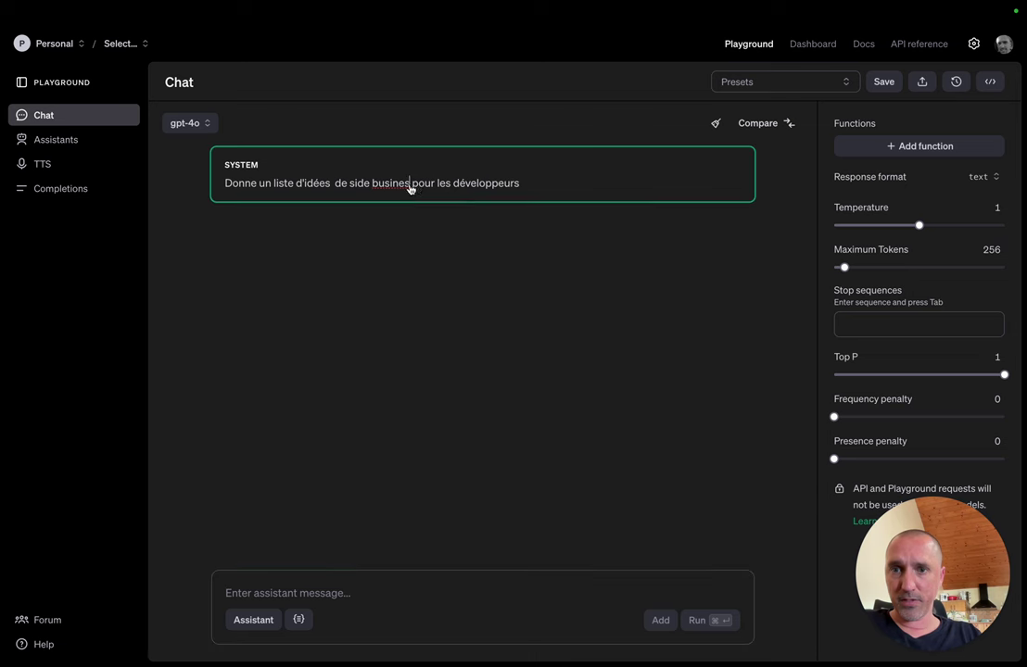
type("s")
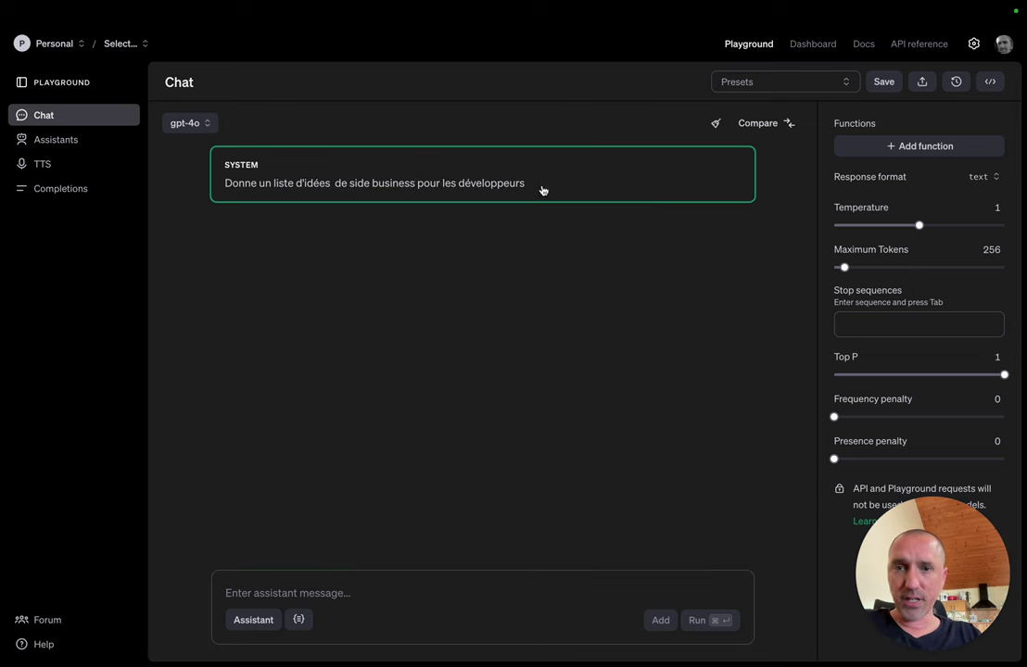
type(" développeurs dan")
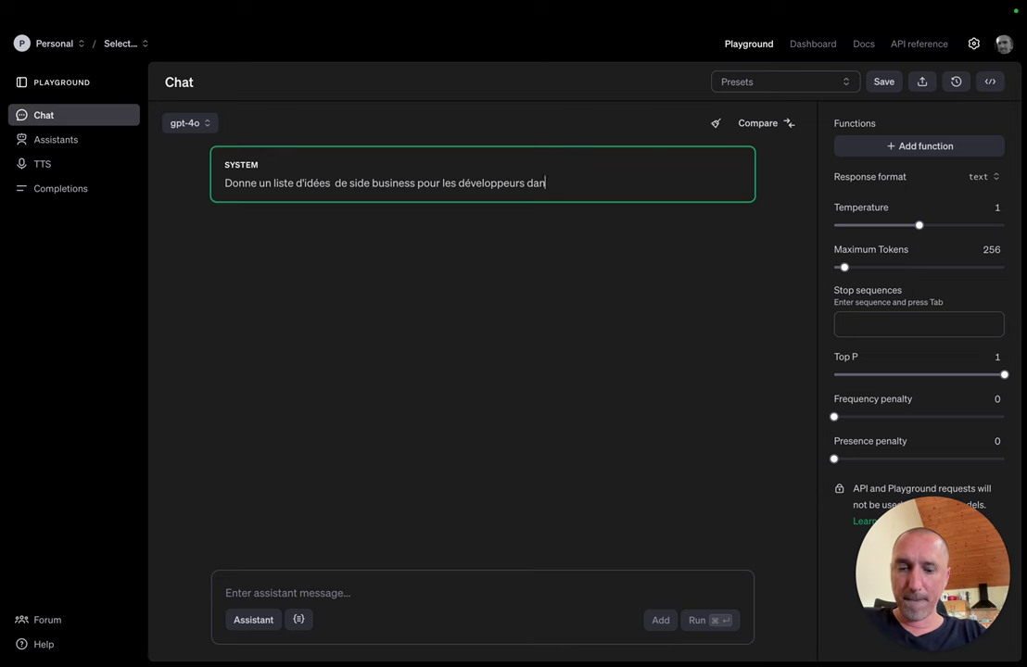
type("s la catégorie")
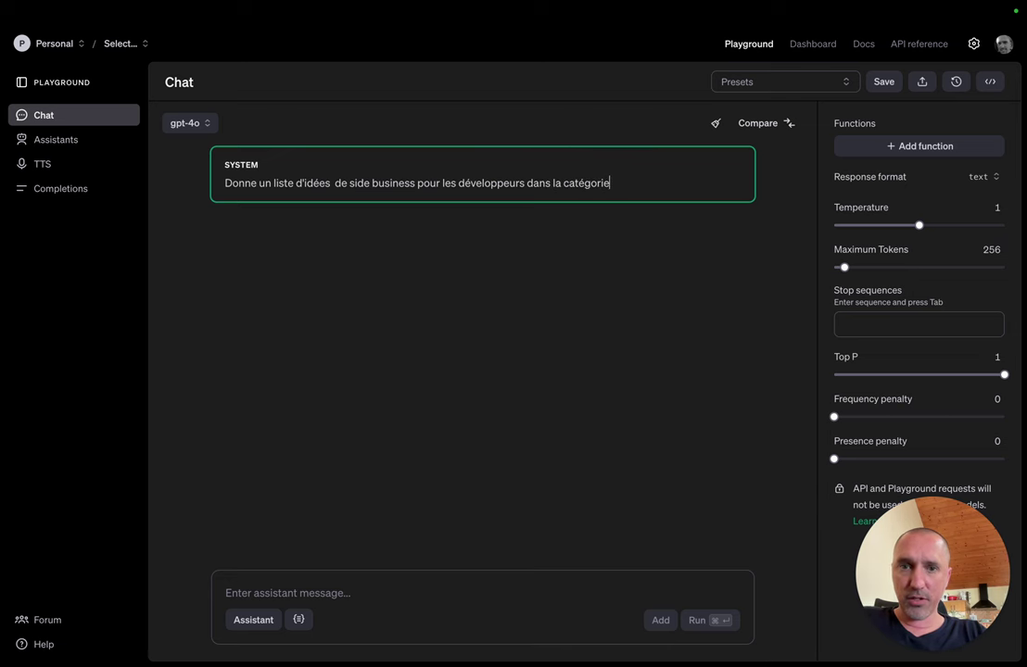
type(" suivante :")
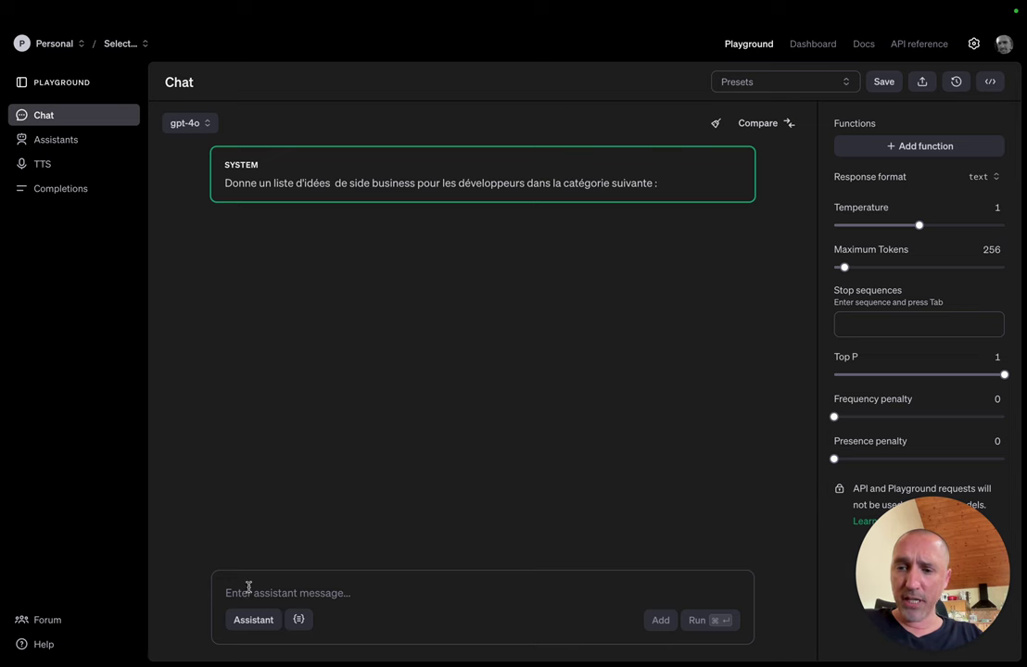
left_click(409, 588)
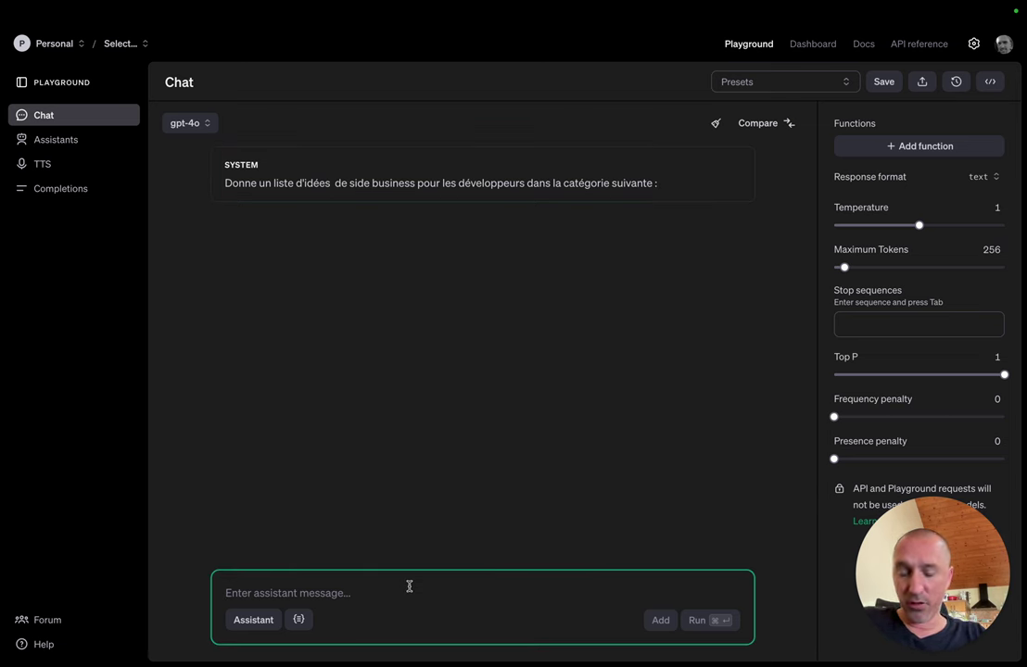
type("Econom")
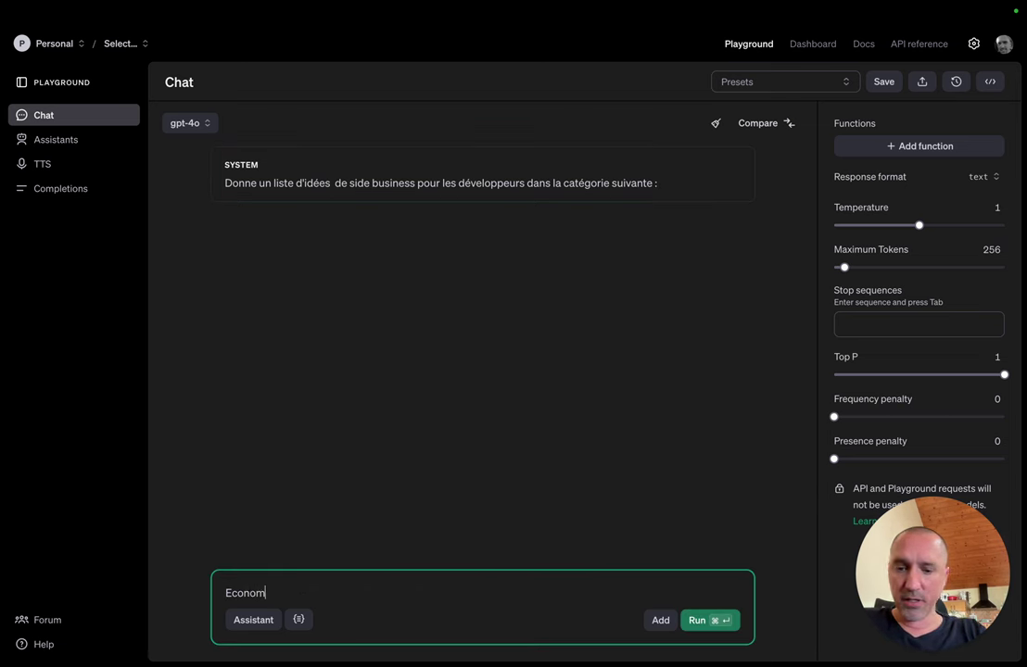
type("ie")
left_click(661, 620)
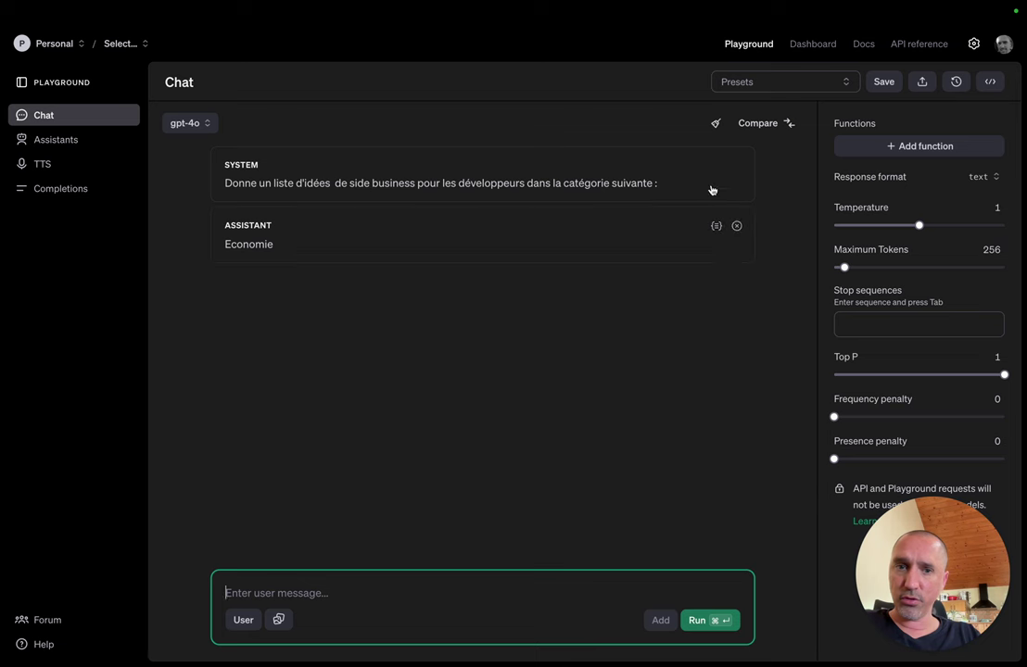
left_click(736, 226)
Step: Test the prompt with the user message "Economie" and delete the resulting exchange from the chat
left_click(246, 589)
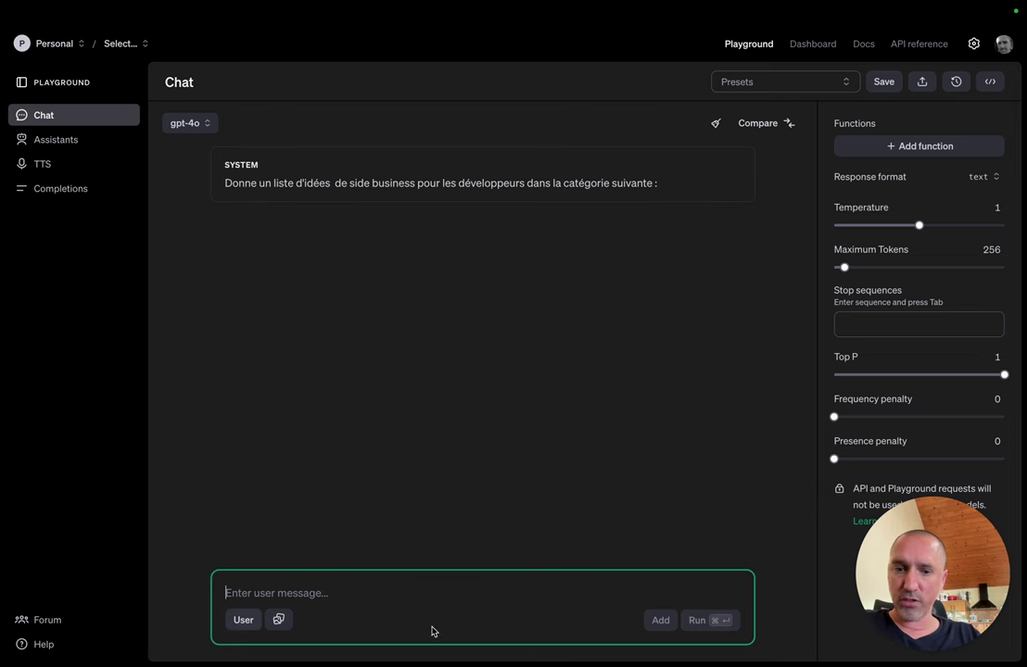
type("Economie")
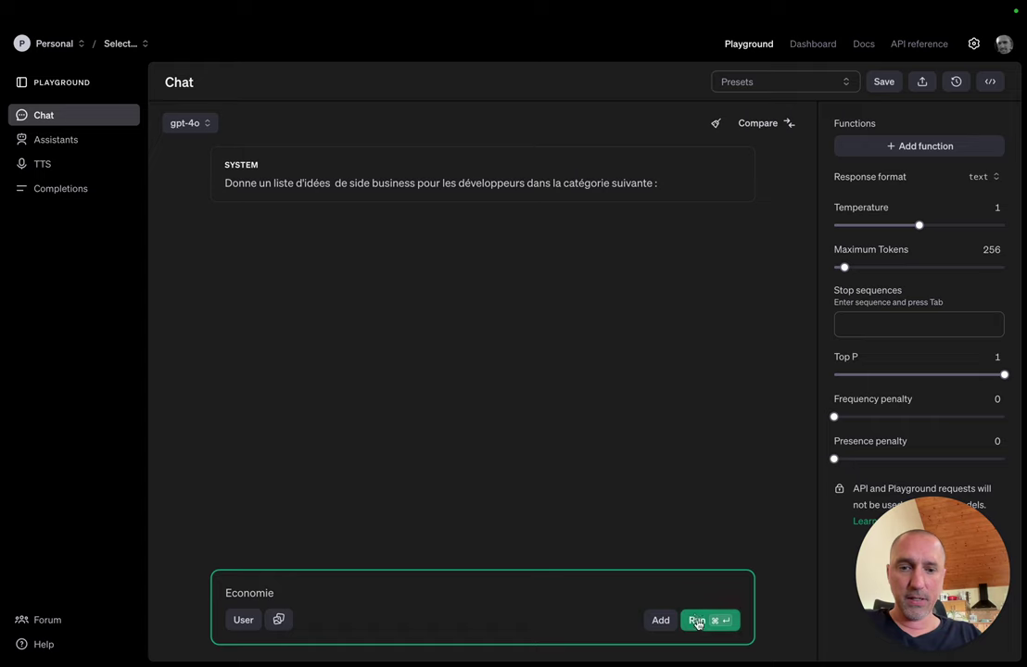
left_click(699, 619)
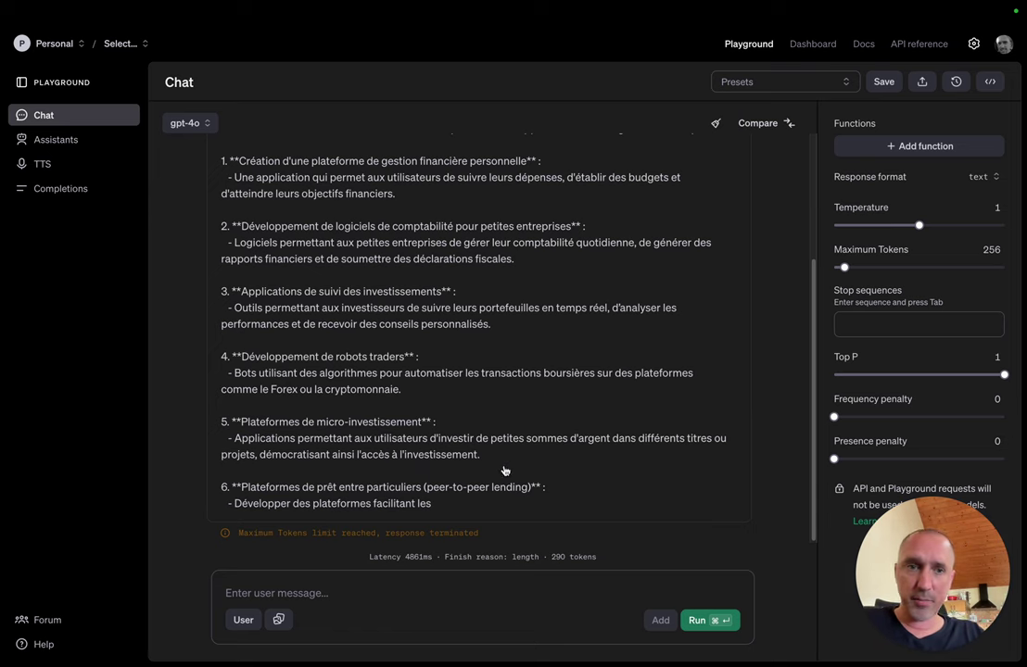
scroll(355, 364, "up", 5)
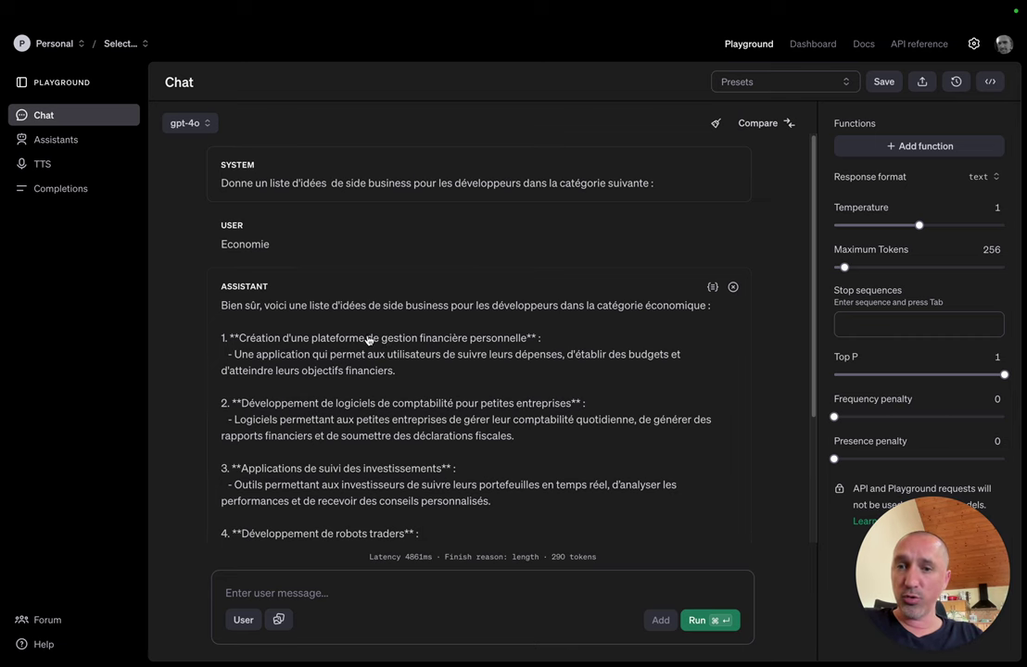
left_click(734, 291)
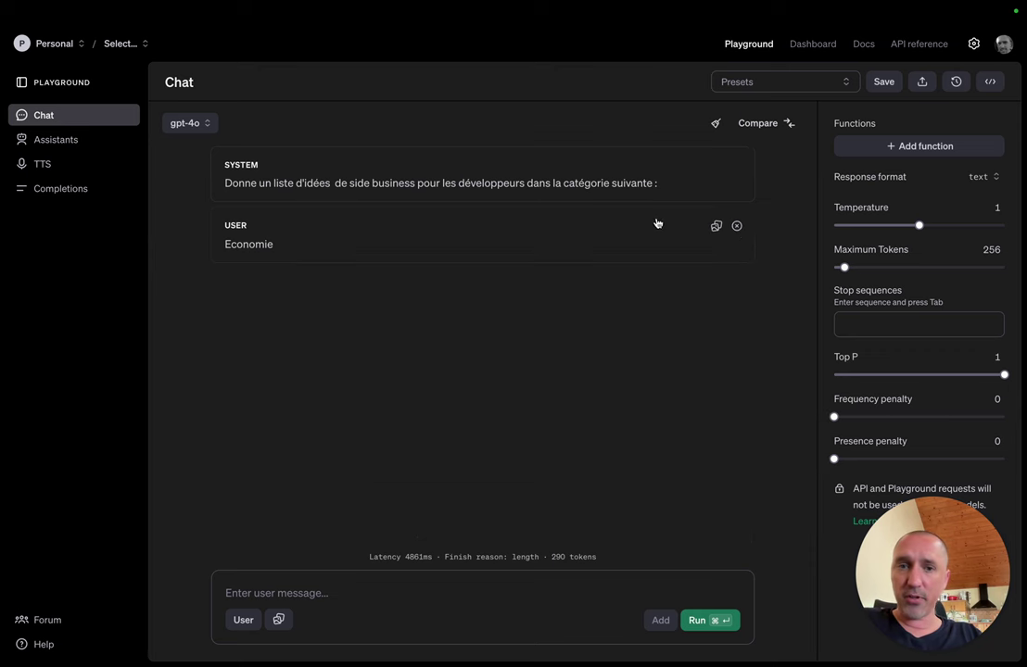
left_click(737, 226)
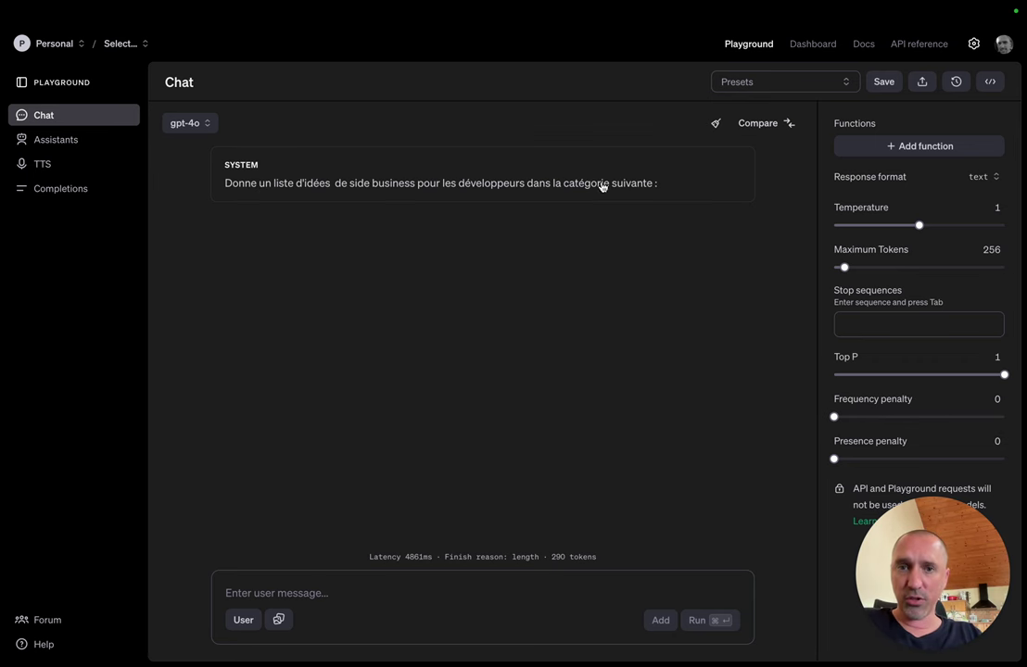
Step: Replace "suivante :" at the end of the system instructions with "qui sera donné par l'utilisateur."
left_click_drag(613, 186, 682, 188)
type("q")
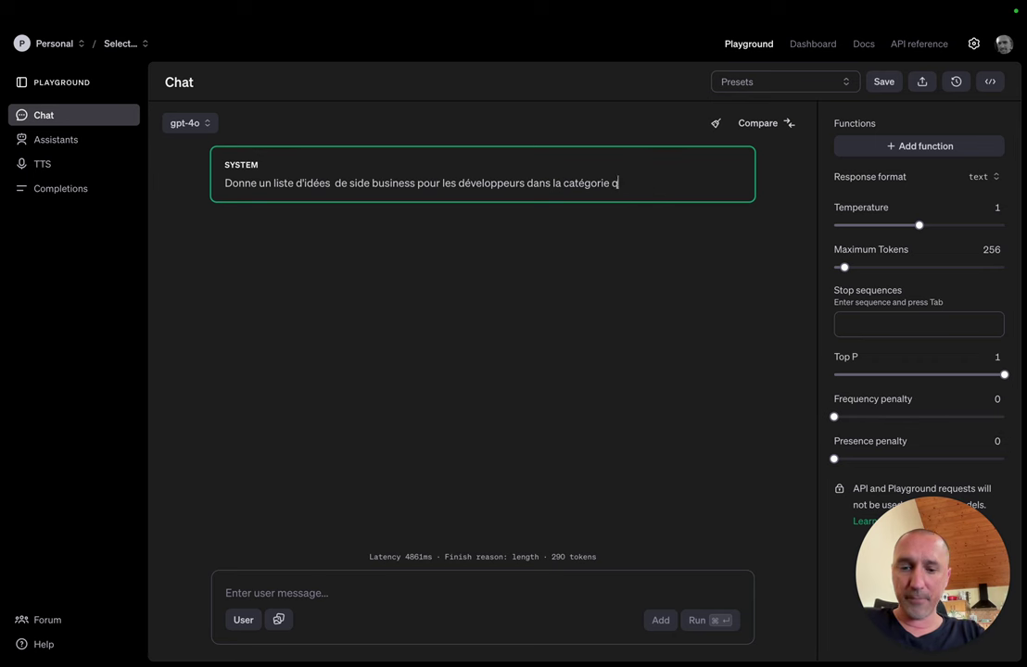
type("ui sera donnée")
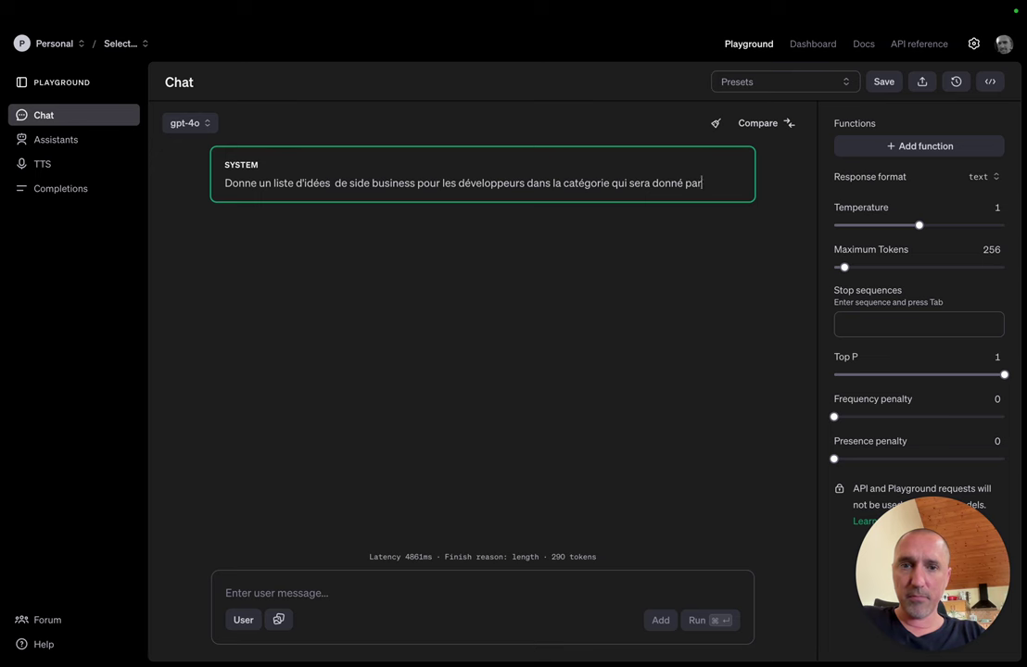
type("par l'utilisateur.")
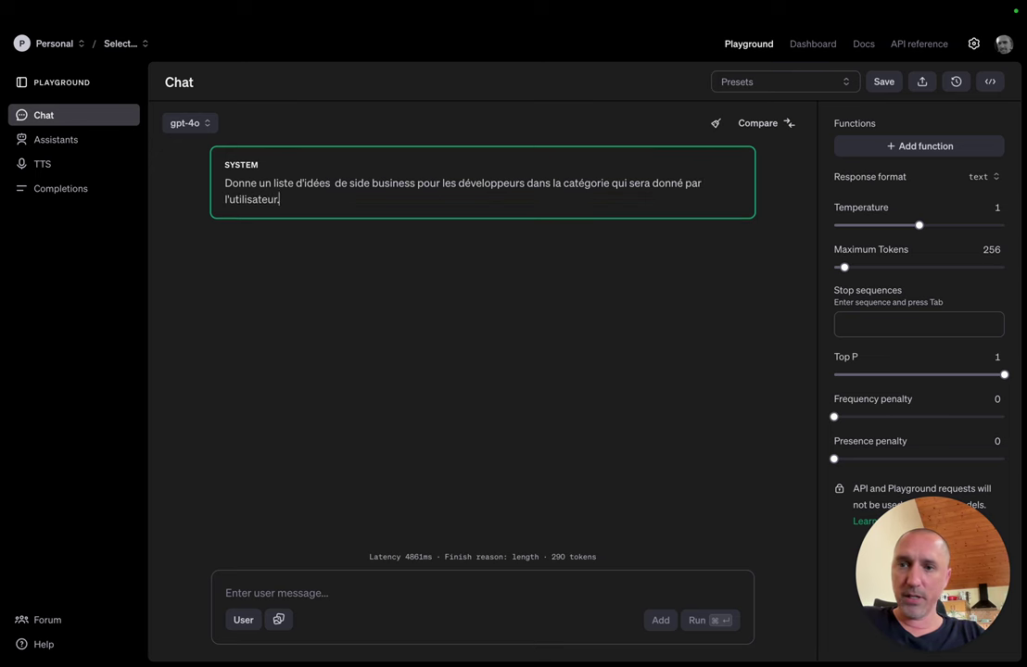
Step: Add a new line to the system instructions reading "Retourne les informations au format JSON."
key("Return")
type("Retour")
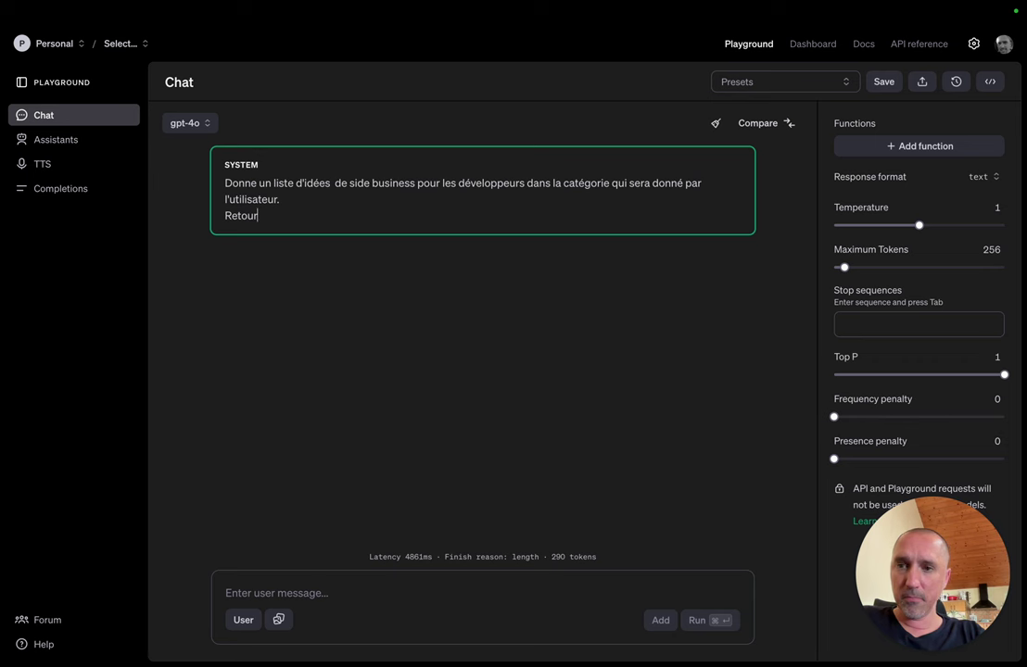
type("ne m")
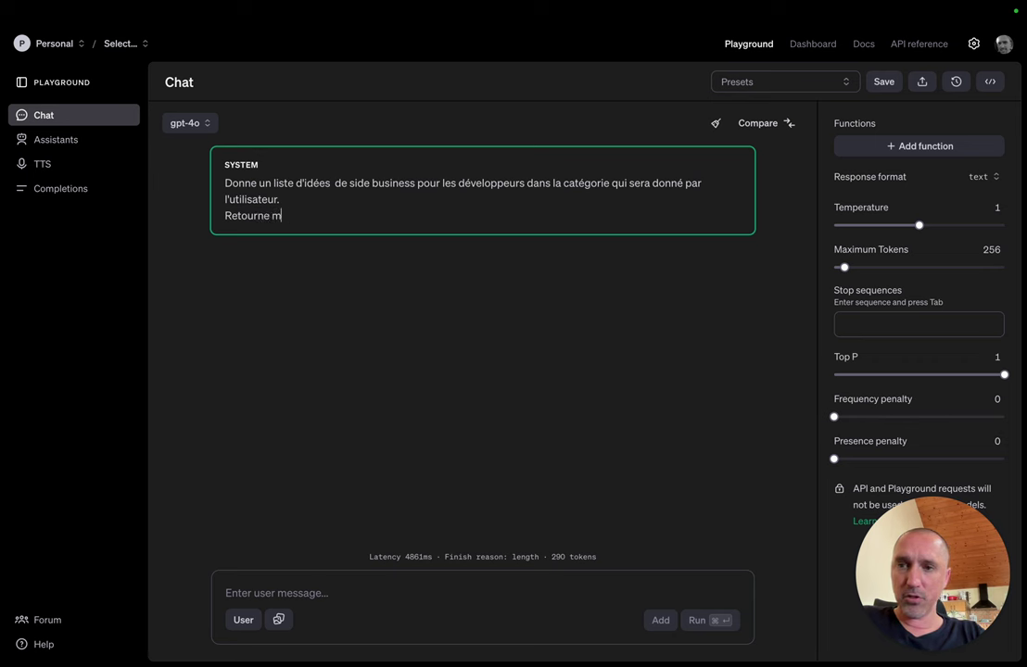
type("oiinformatio")
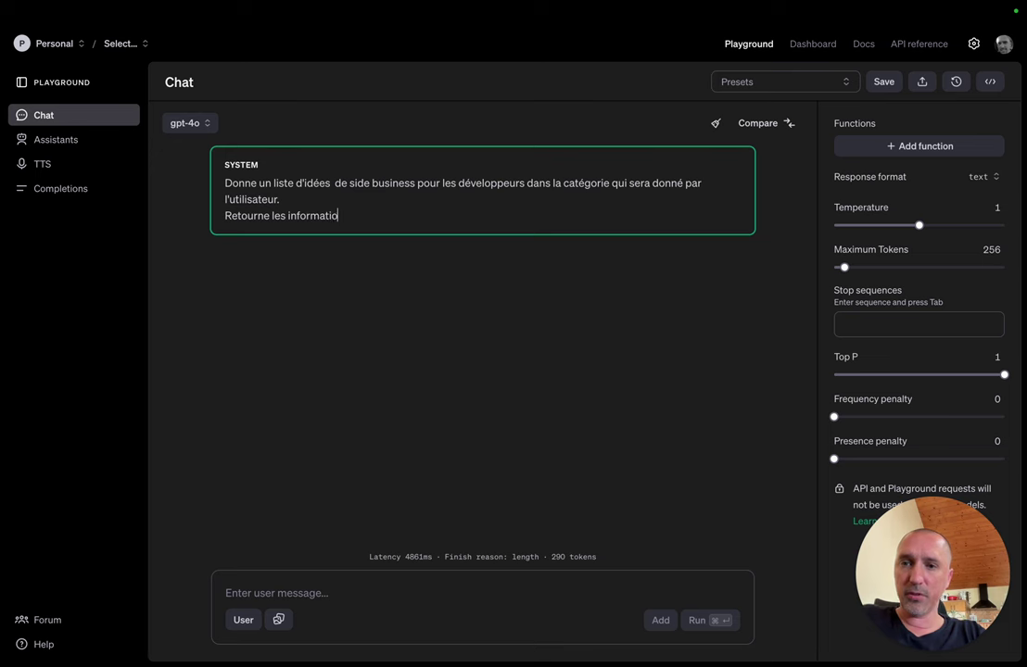
type("ns au forma")
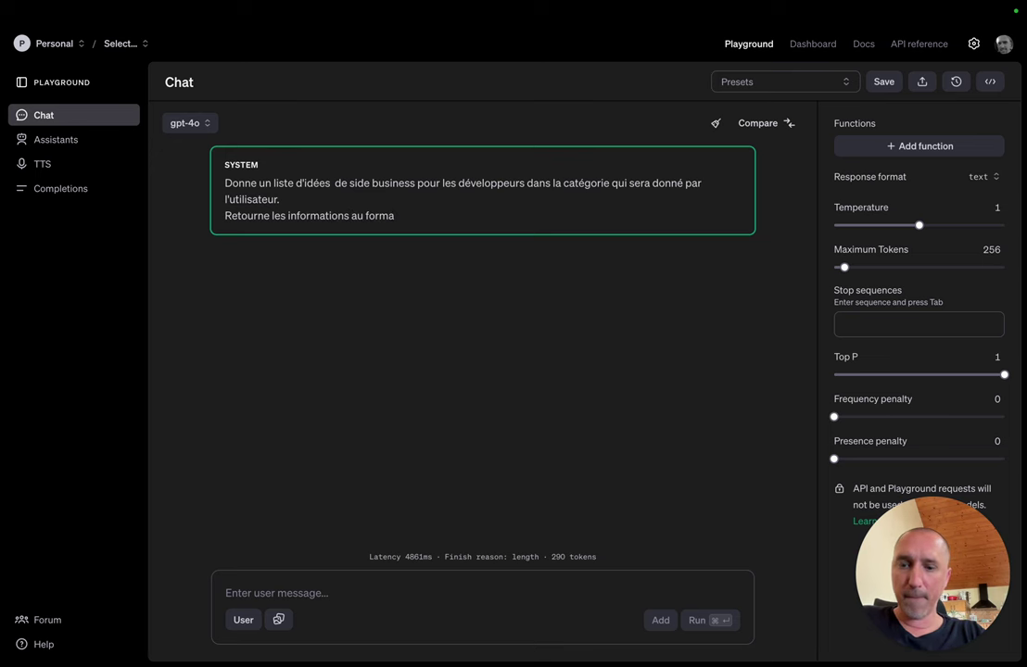
type("t JSON")
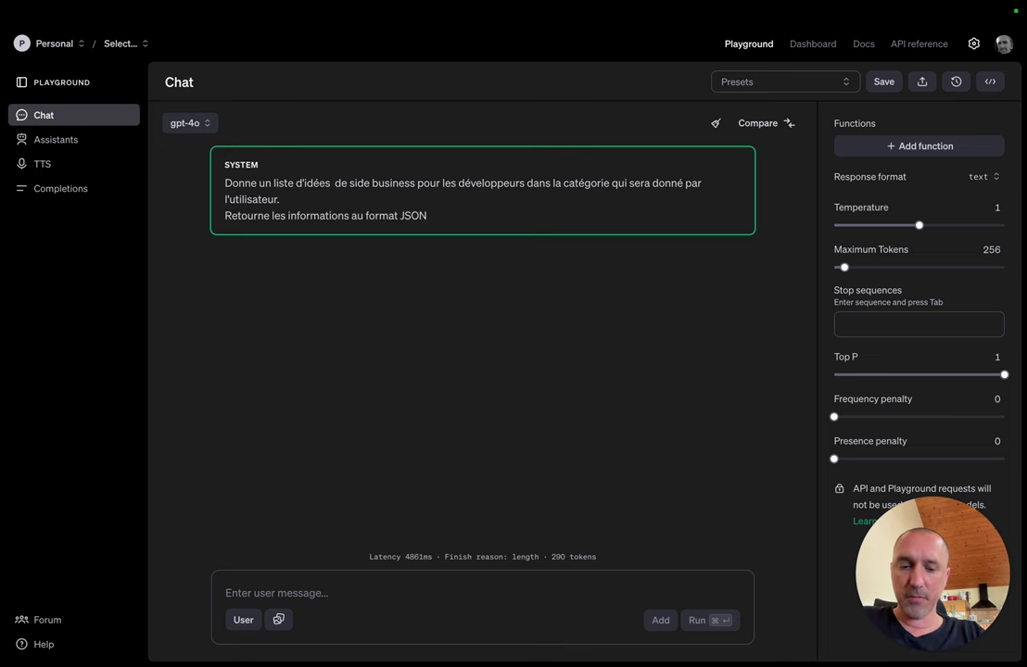
type(".")
key("Return")
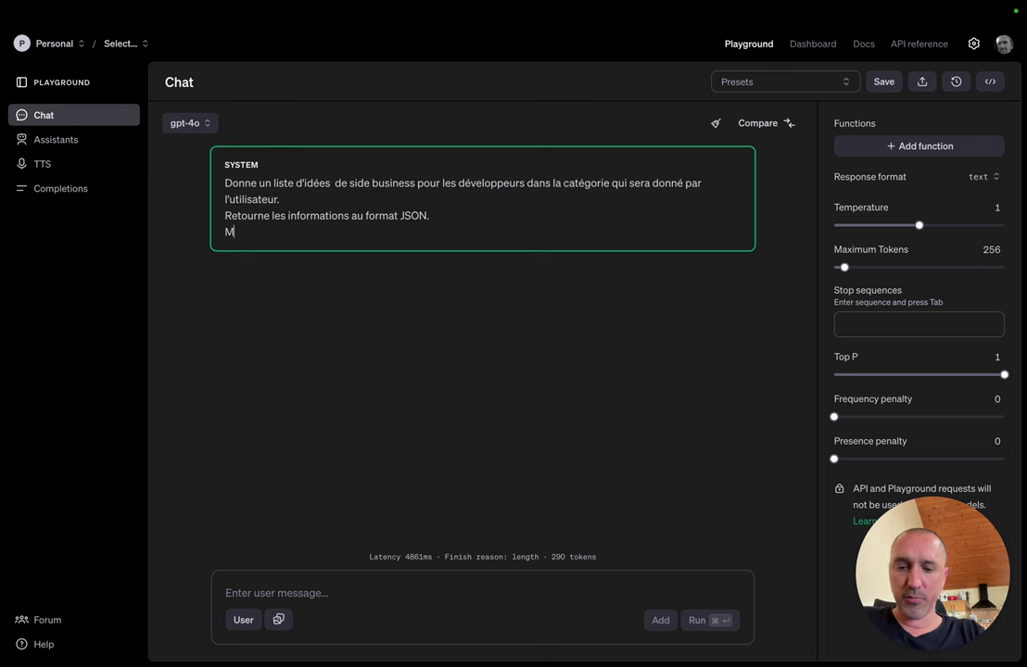
key("BackSpace")
key("BackSpace")
key("BackSpace")
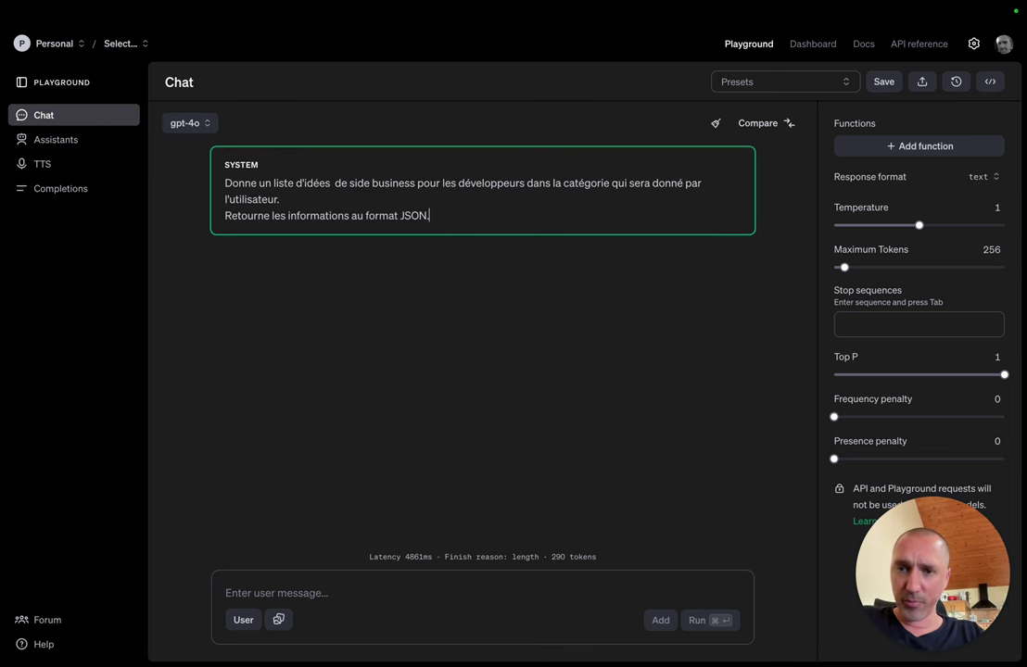
Step: Run the chat with the user message "Economie" and look through the generated response
left_click(305, 590)
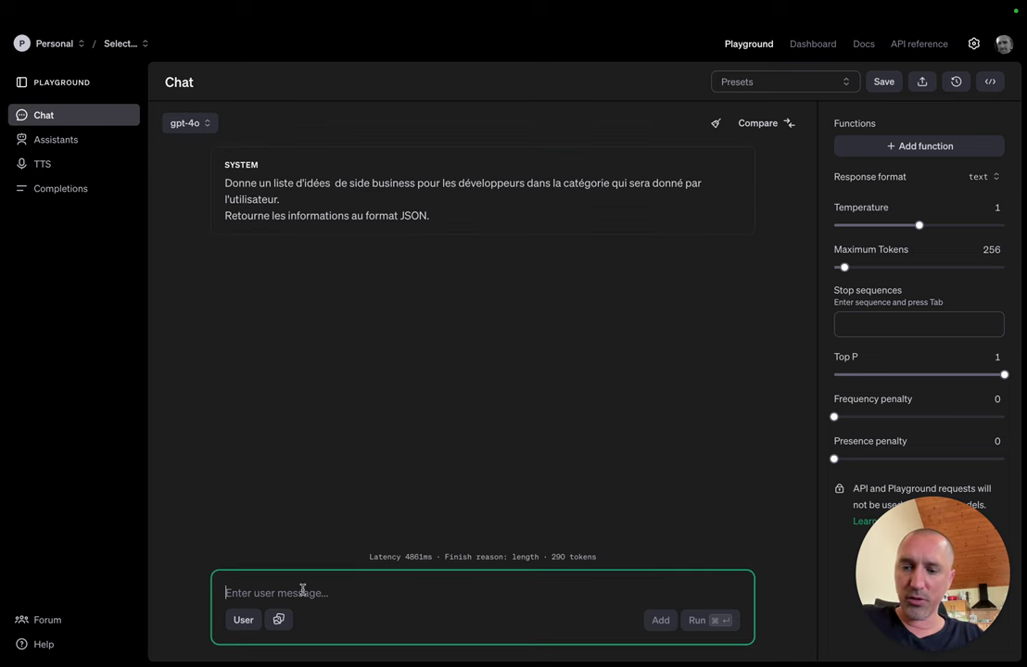
type("Economie")
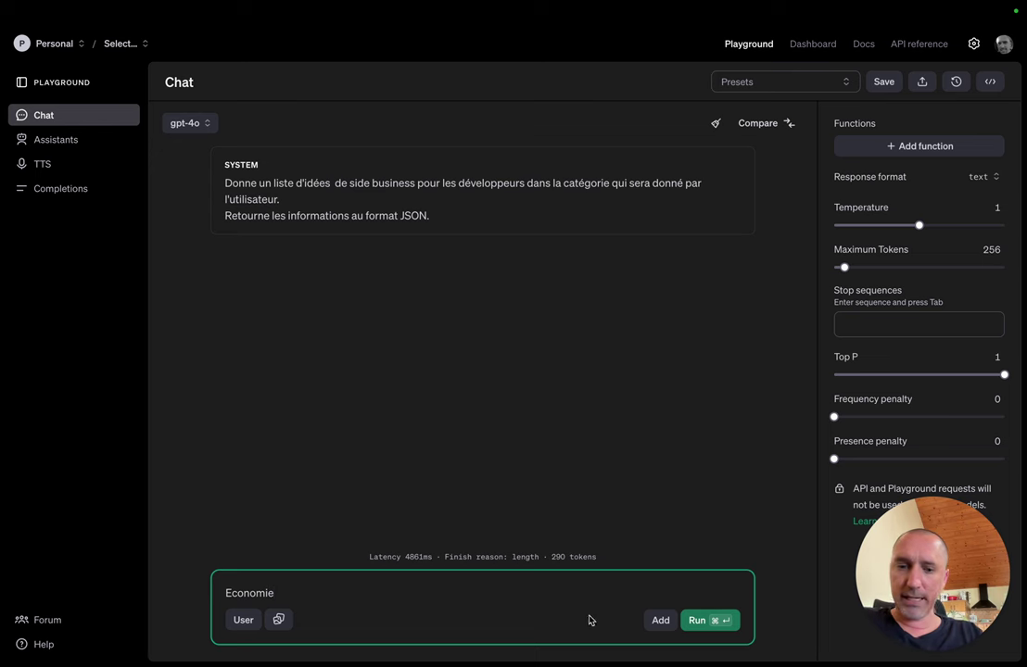
left_click(693, 622)
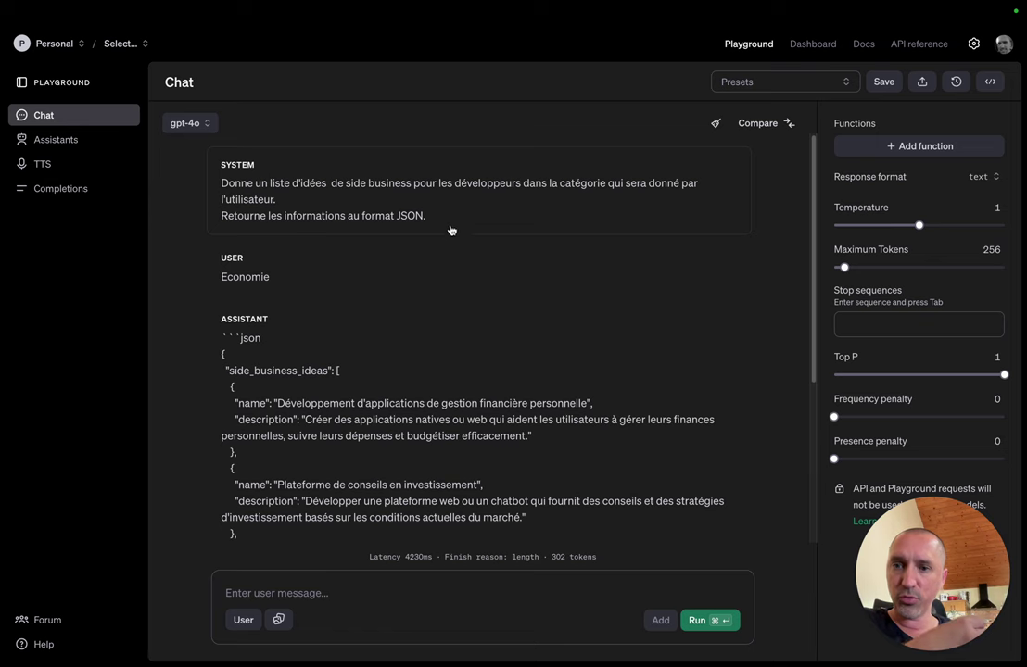
scroll(388, 385, "down", 5)
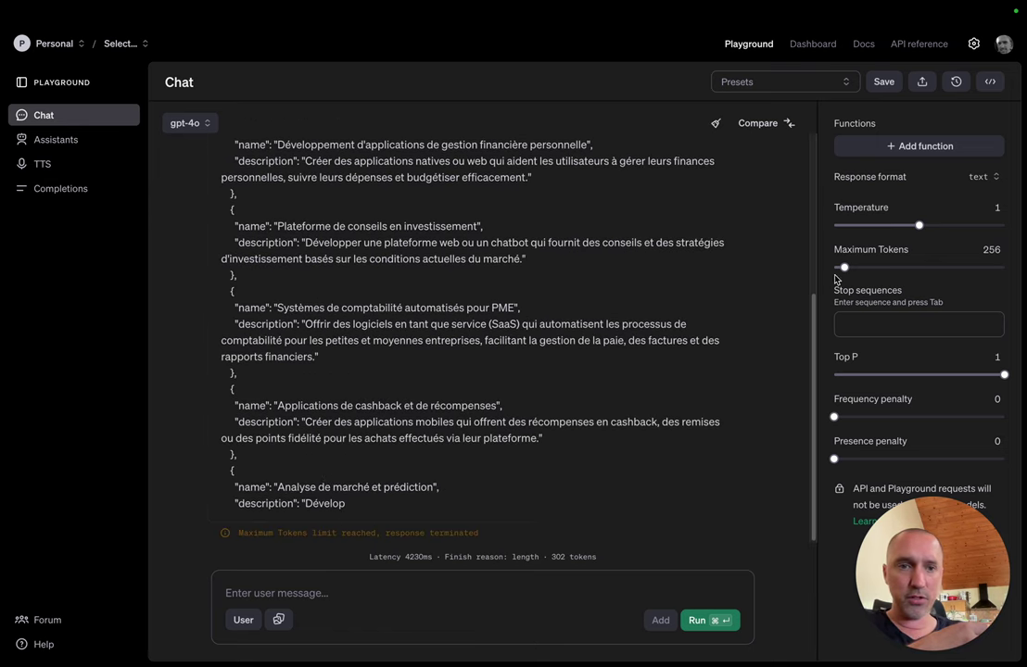
Step: Set the maximum tokens to 4095 and review the structure of the JSON response
left_click_drag(844, 267, 1005, 267)
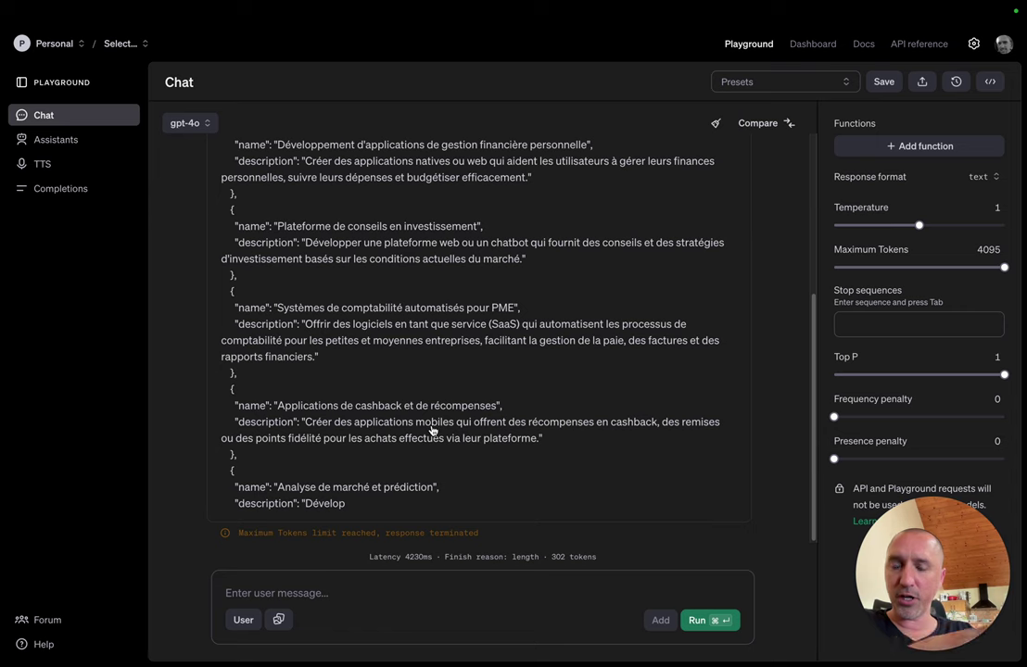
scroll(376, 371, "up", 5)
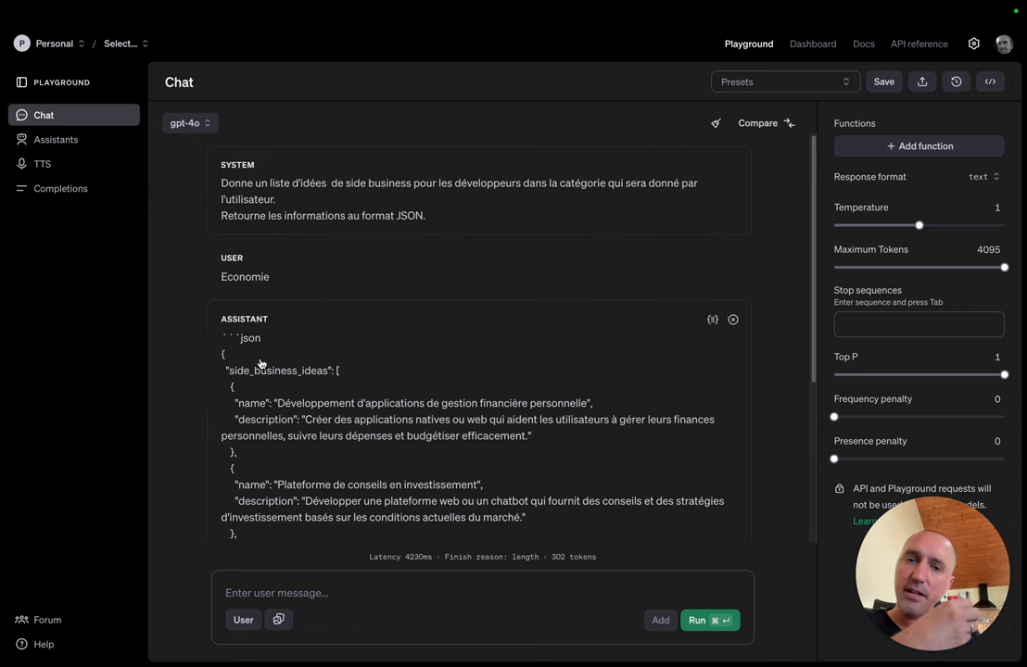
scroll(230, 349, "down", 1)
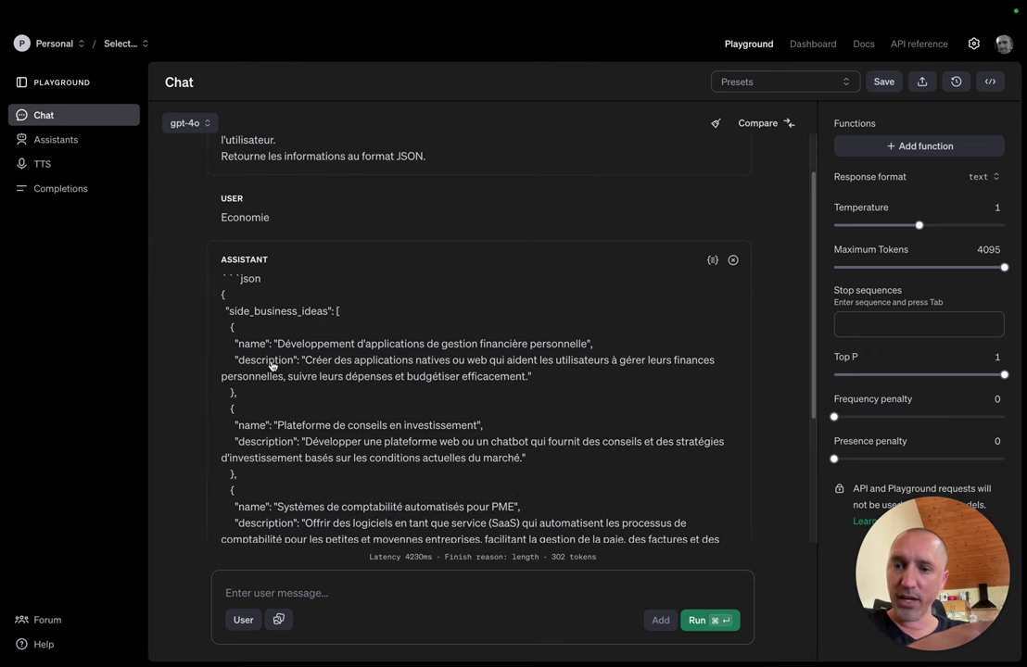
scroll(304, 465, "down", 3)
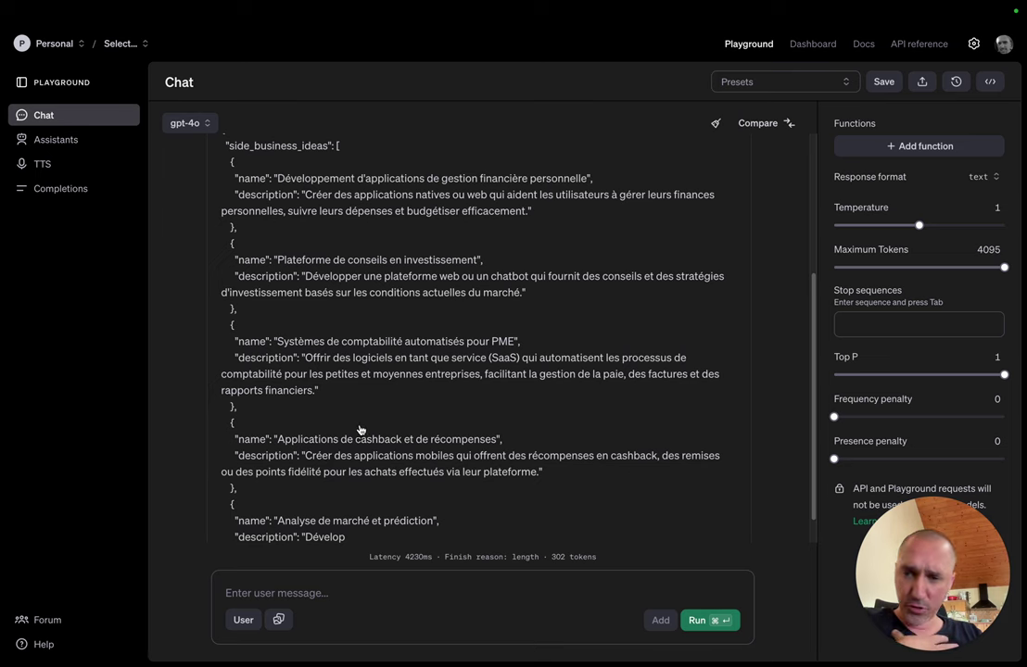
scroll(343, 408, "up", 5)
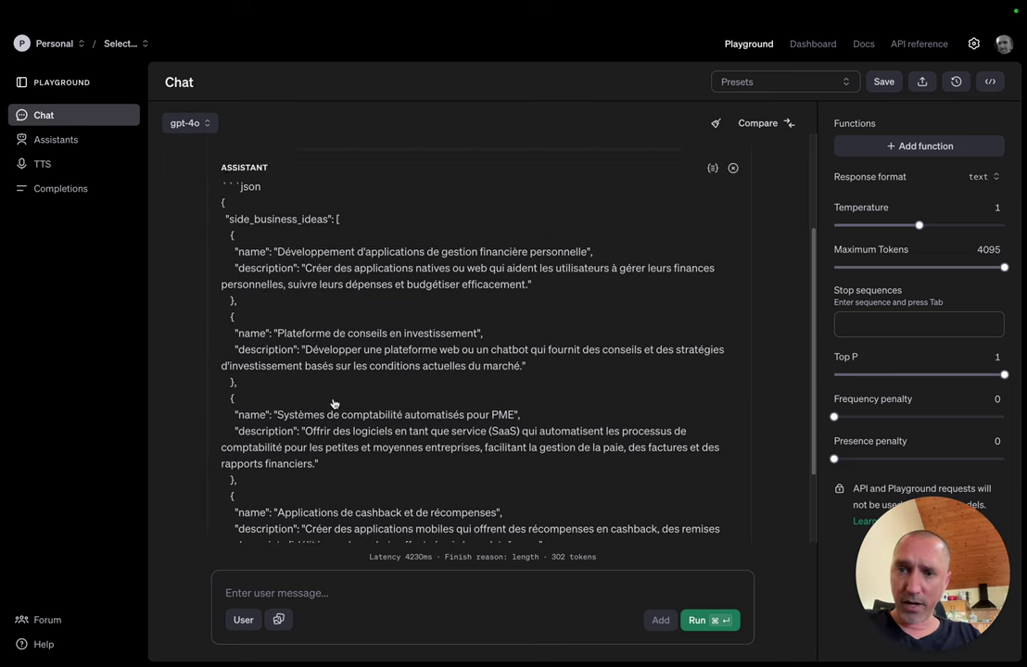
scroll(298, 425, "down", 1)
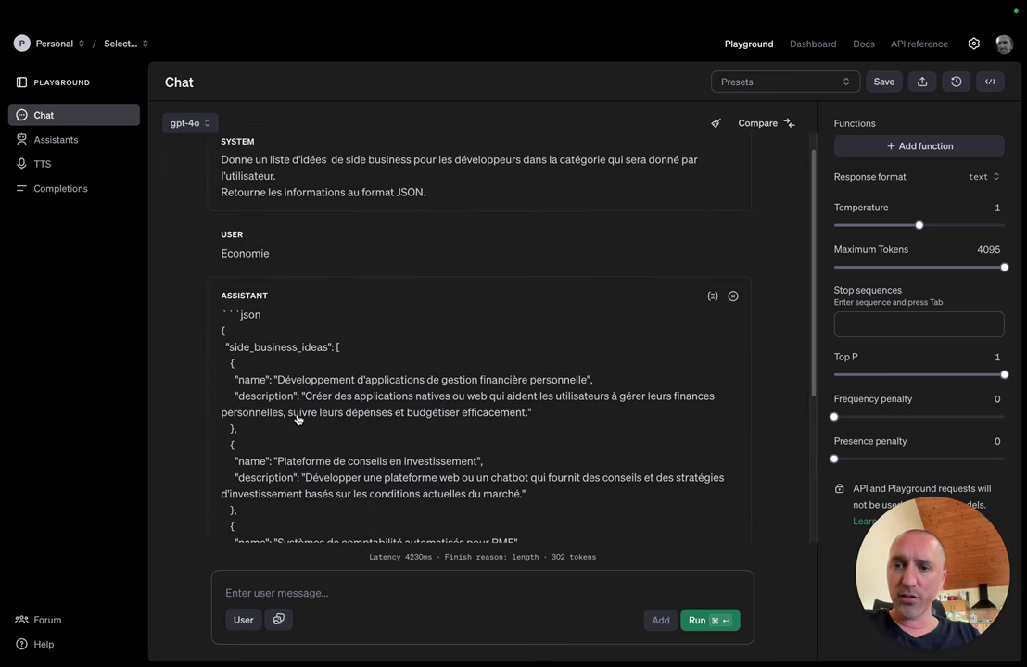
Step: Add the line "Format du JSON :" at the end of the system instructions, followed by a blank line
left_click(462, 199)
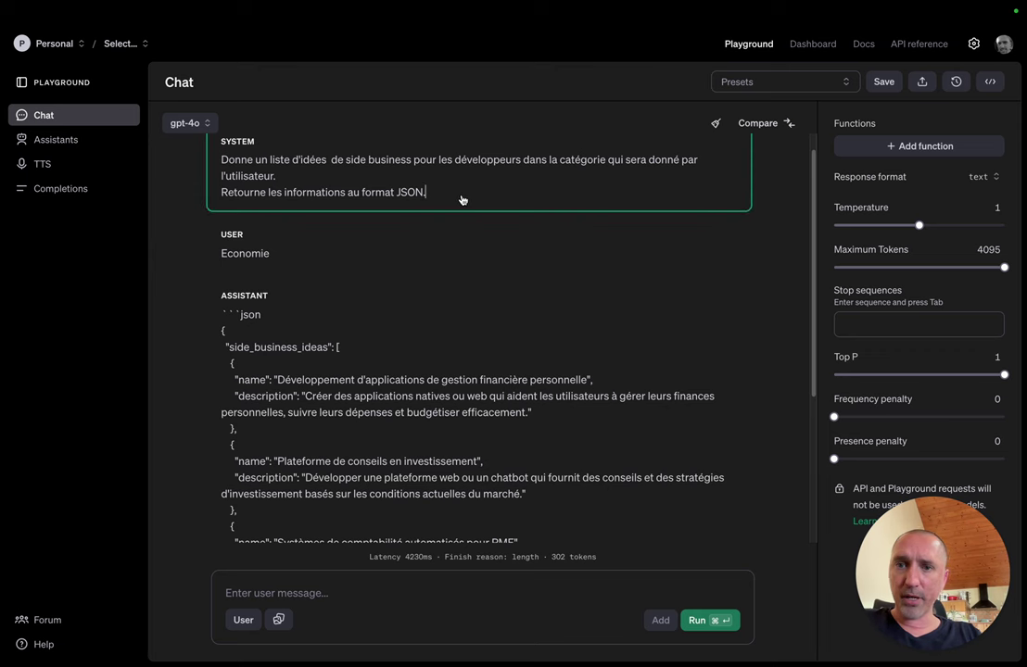
key("Return")
type("Forma")
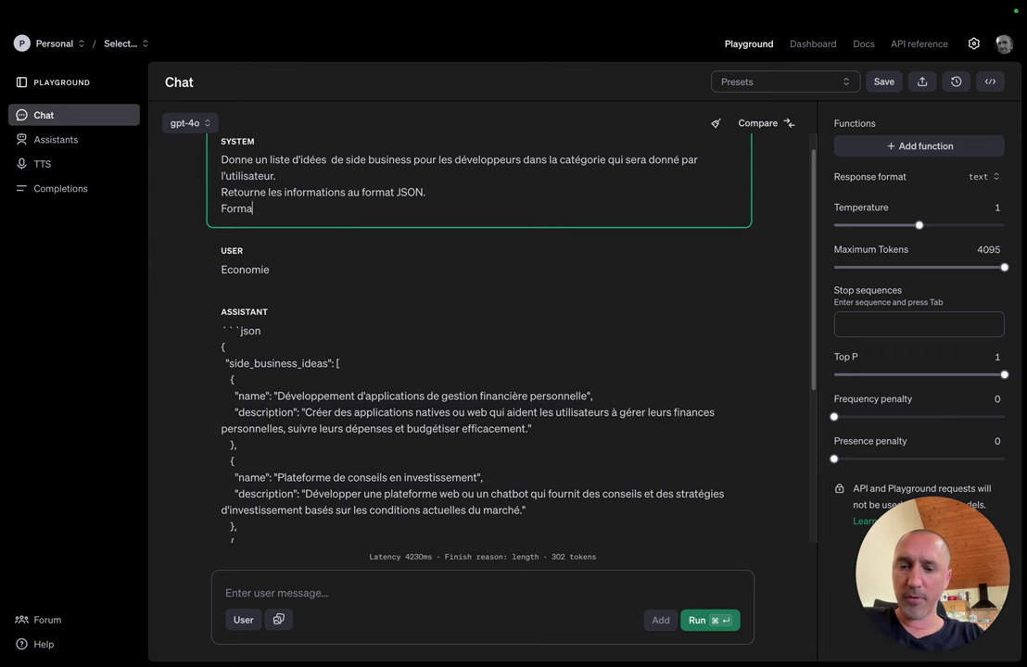
type("t du JSON")
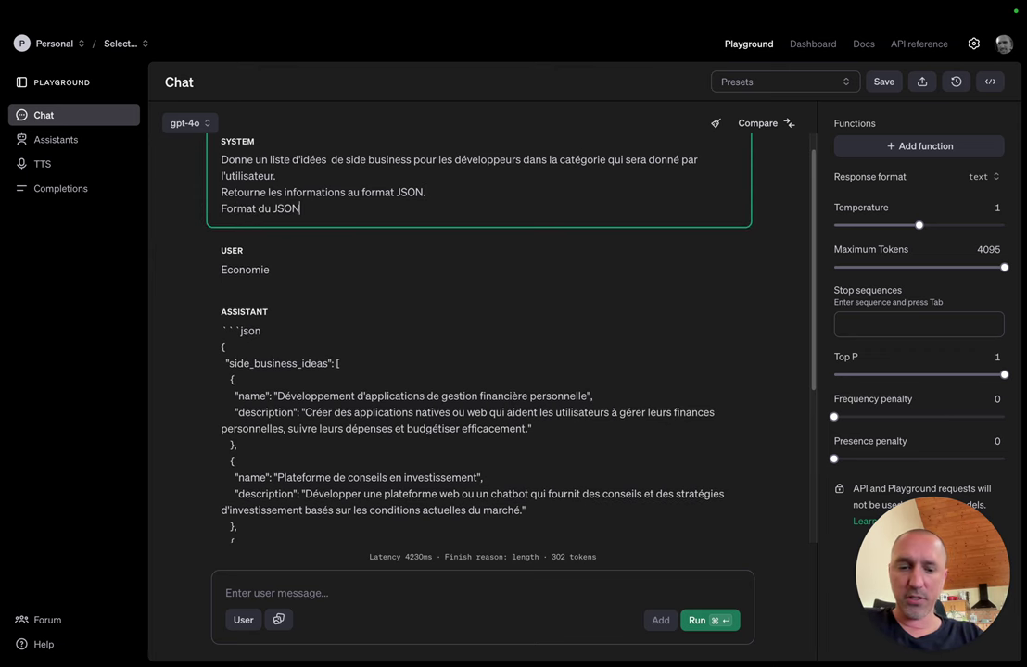
type(" :")
key("Return")
key("Return")
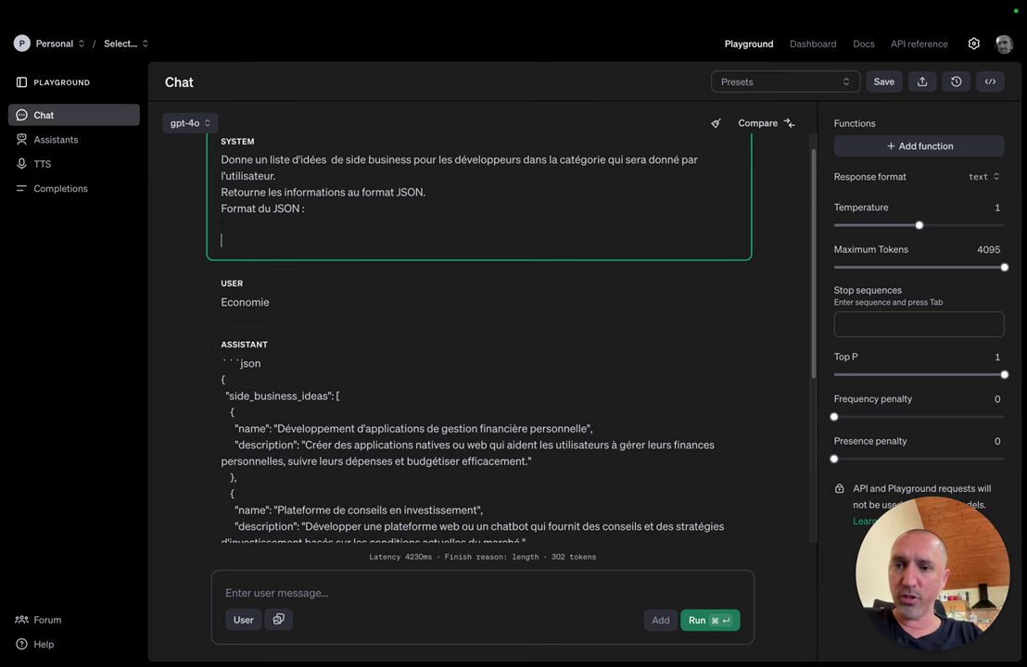
Step: Copy the start of the JSON response through its first idea into the system instructions and add a closing brace below it
left_click_drag(219, 382, 252, 480)
key("ctrl+c")
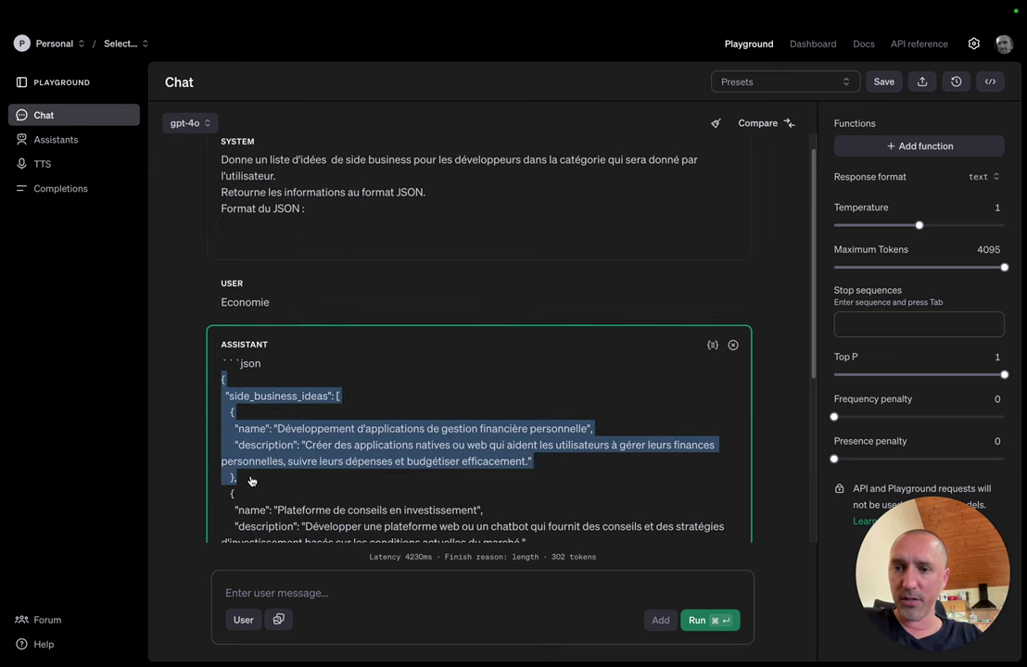
left_click(273, 249)
key("ctrl+v")
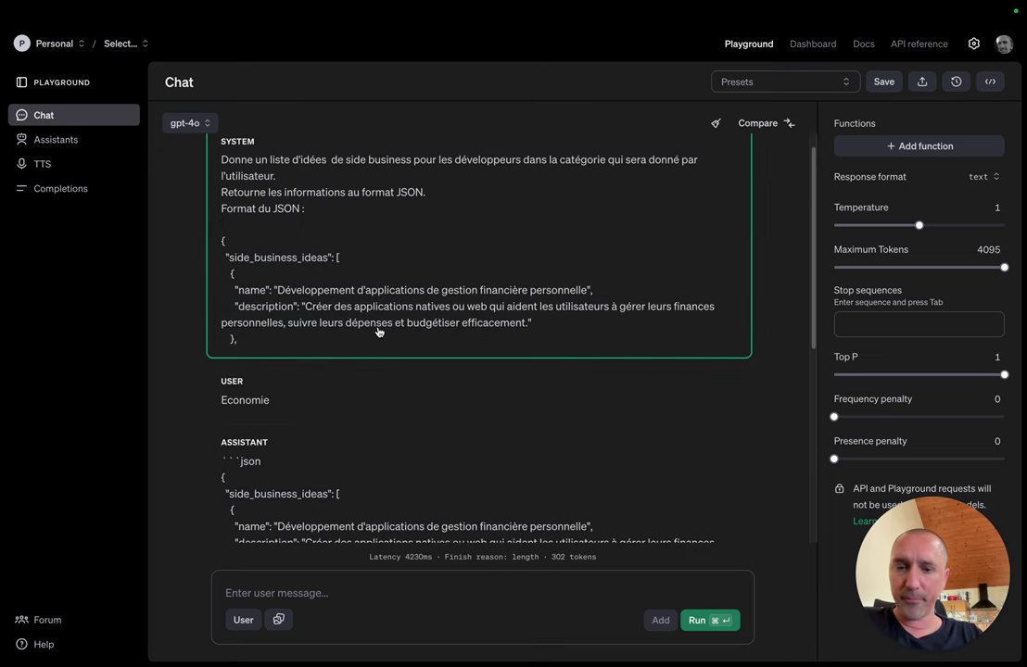
key("Return")
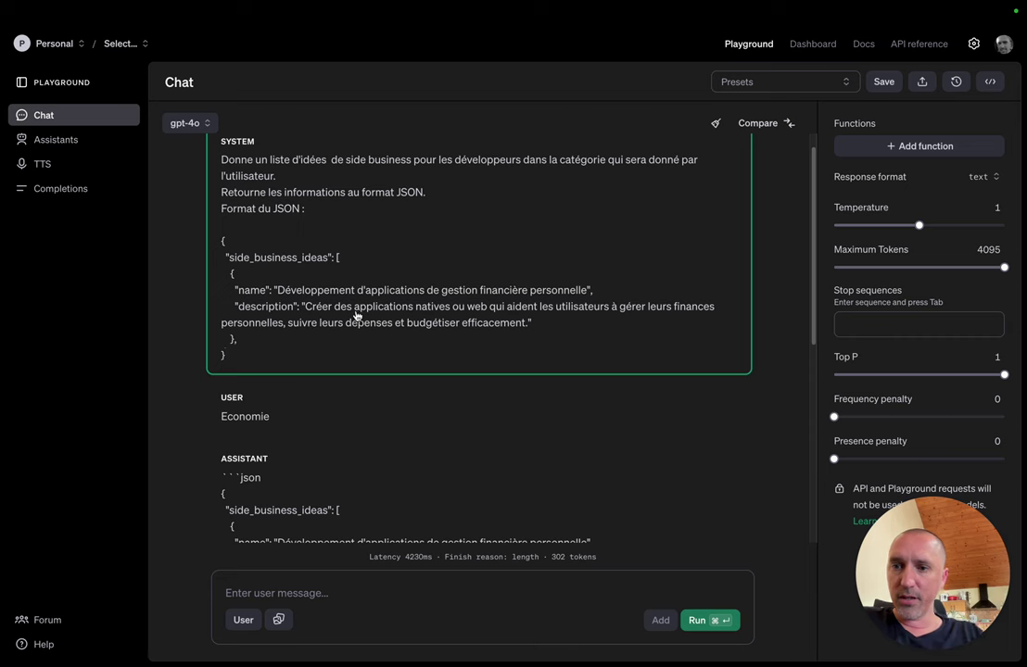
Step: Remove the "description" entry from the JSON example and close the "side_business_ideas" array with a square bracket
left_click_drag(234, 306, 535, 325)
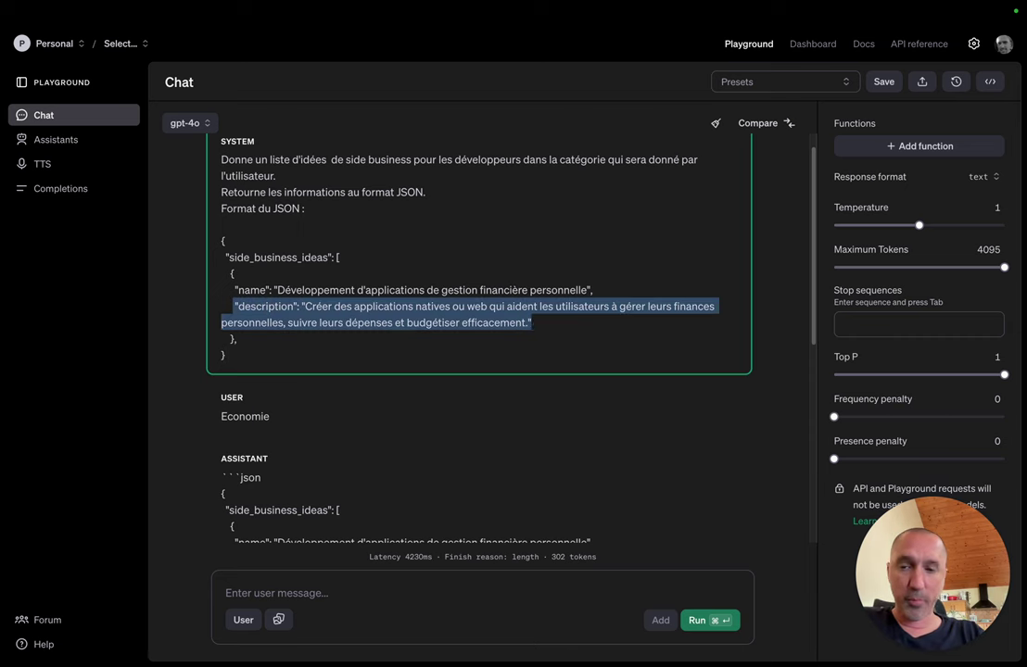
key("BackSpace")
key("BackSpace")
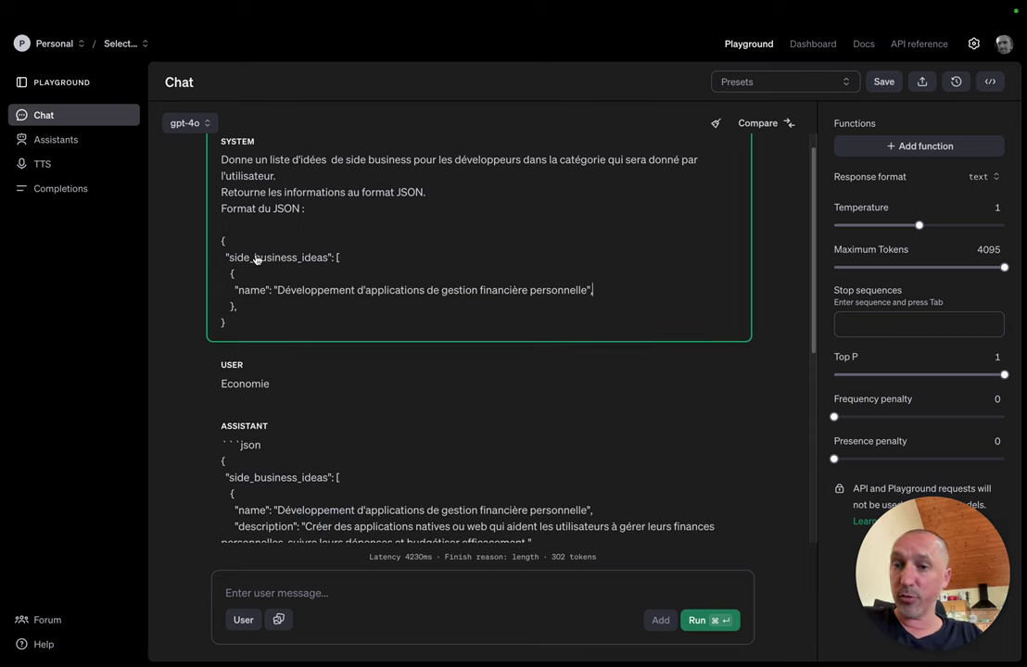
left_click(257, 311)
key("Return")
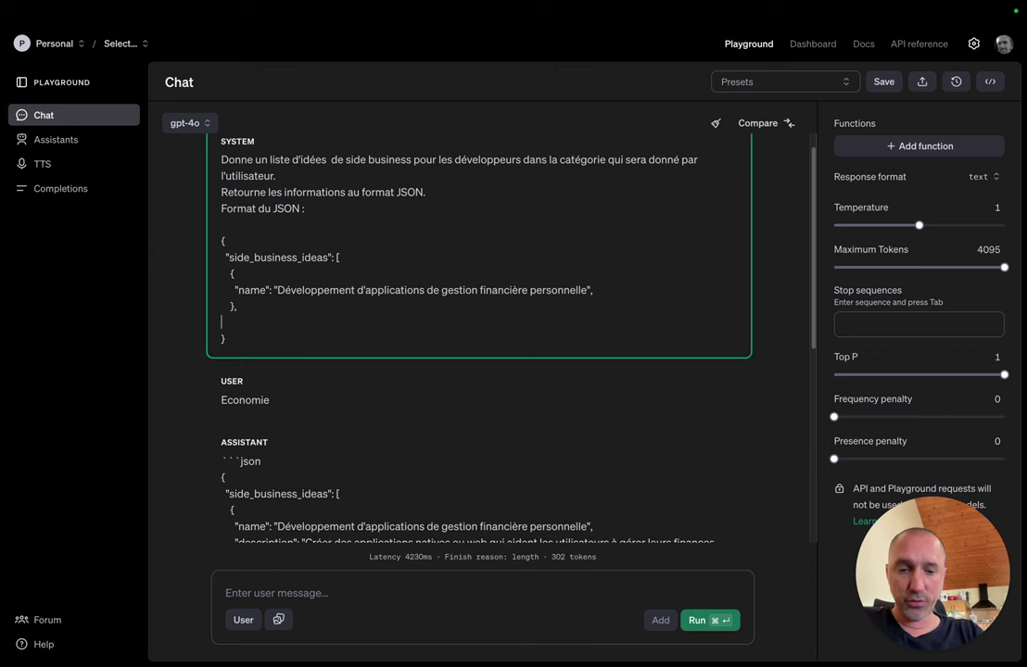
left_click(337, 259)
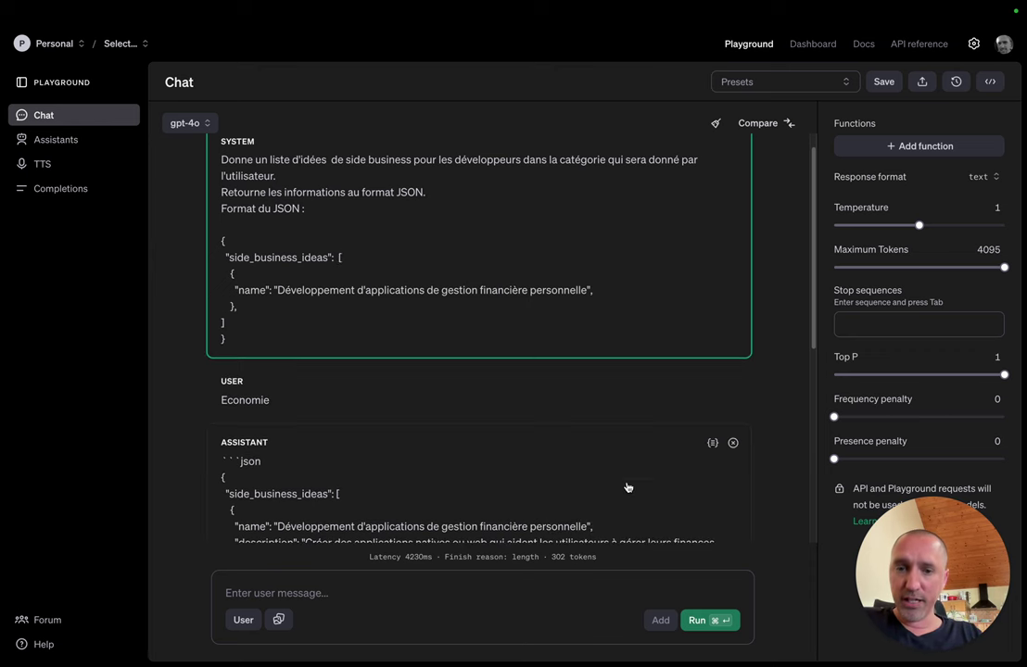
Step: Delete the assistant response, copy the text "Economie" from the user message, and delete that message too
left_click(733, 443)
double_click(266, 424)
key("super+c")
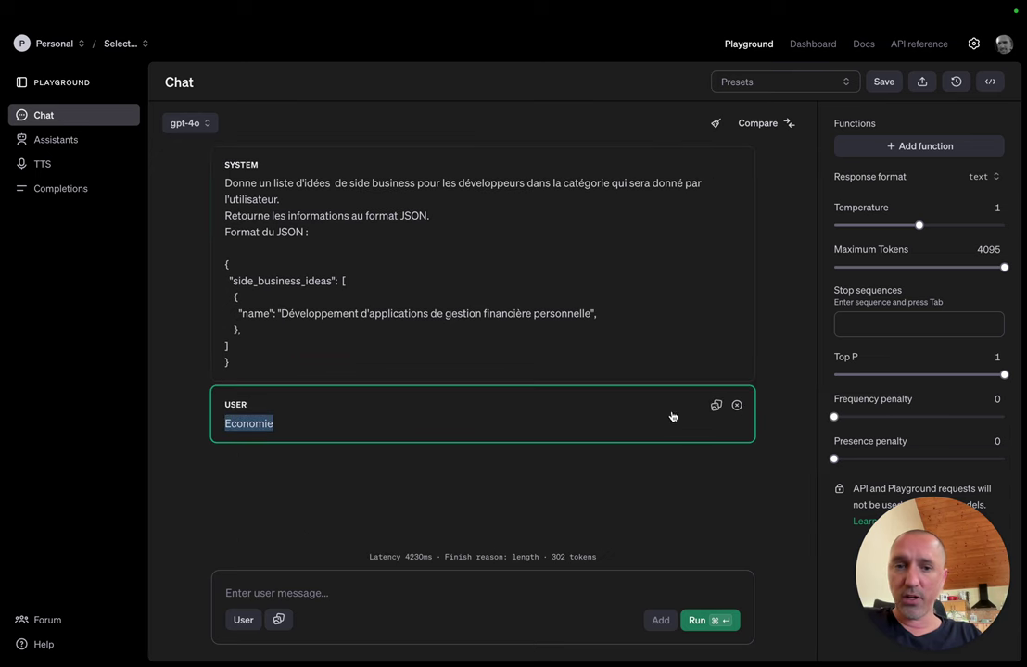
left_click(736, 407)
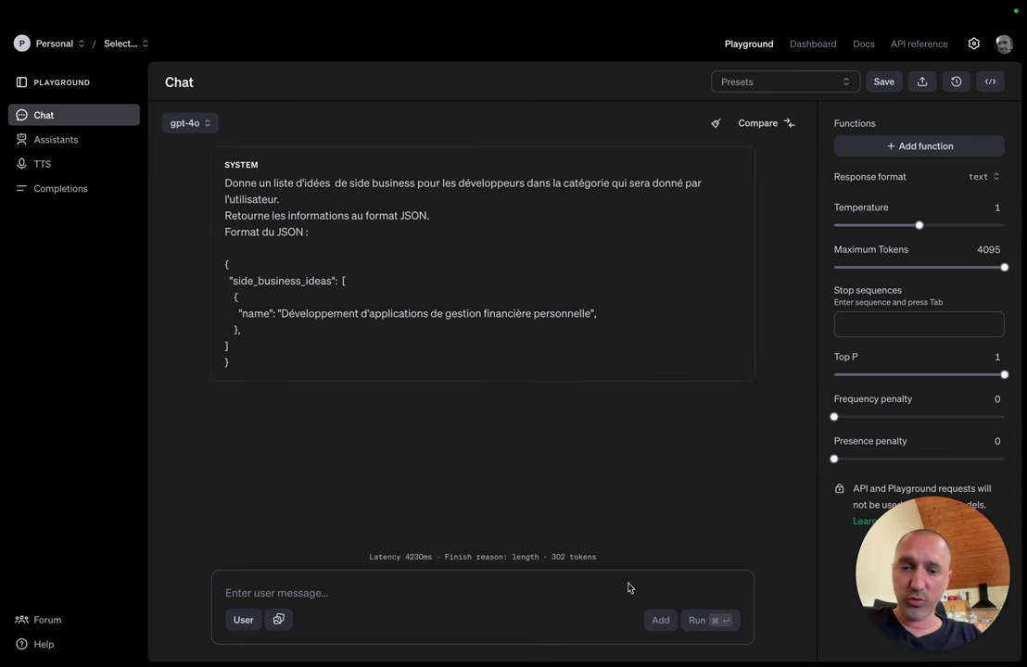
Step: Run the chat again with the copied user message "Economie"
left_click(276, 594)
key("super+v")
left_click(710, 621)
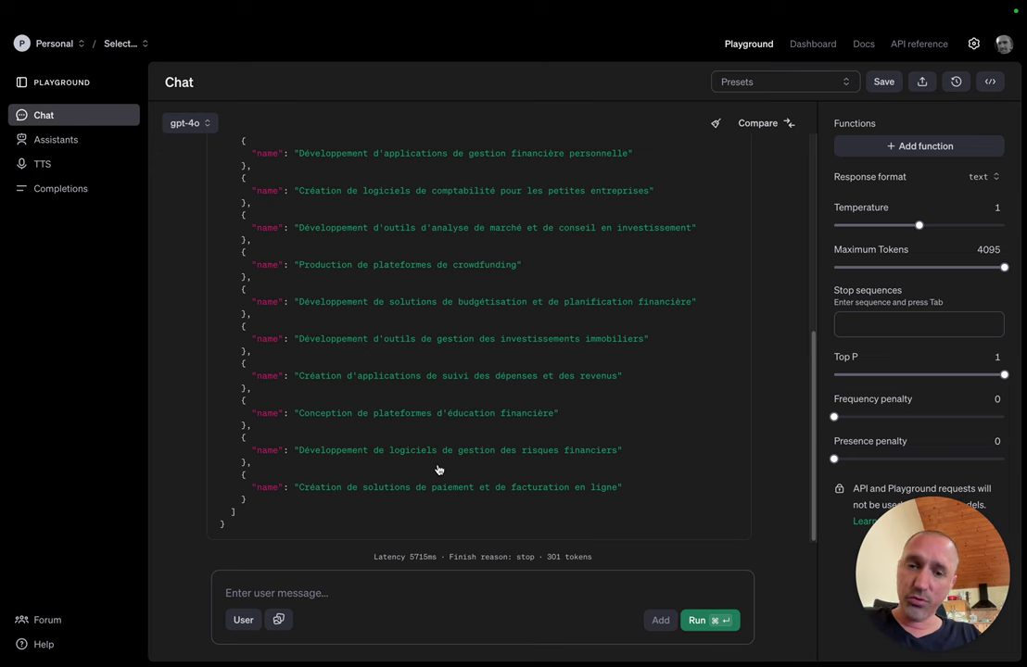
Step: Indent the closing square bracket in the JSON example and change the name value to start with lowercase "développement"
scroll(439, 470, "up", 10)
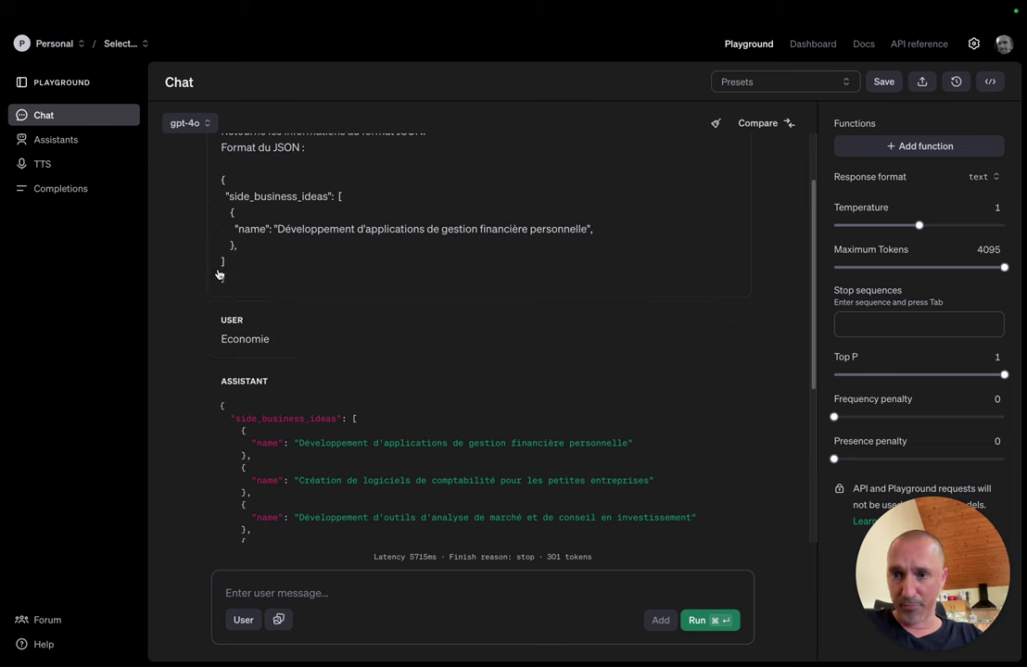
left_click(312, 280)
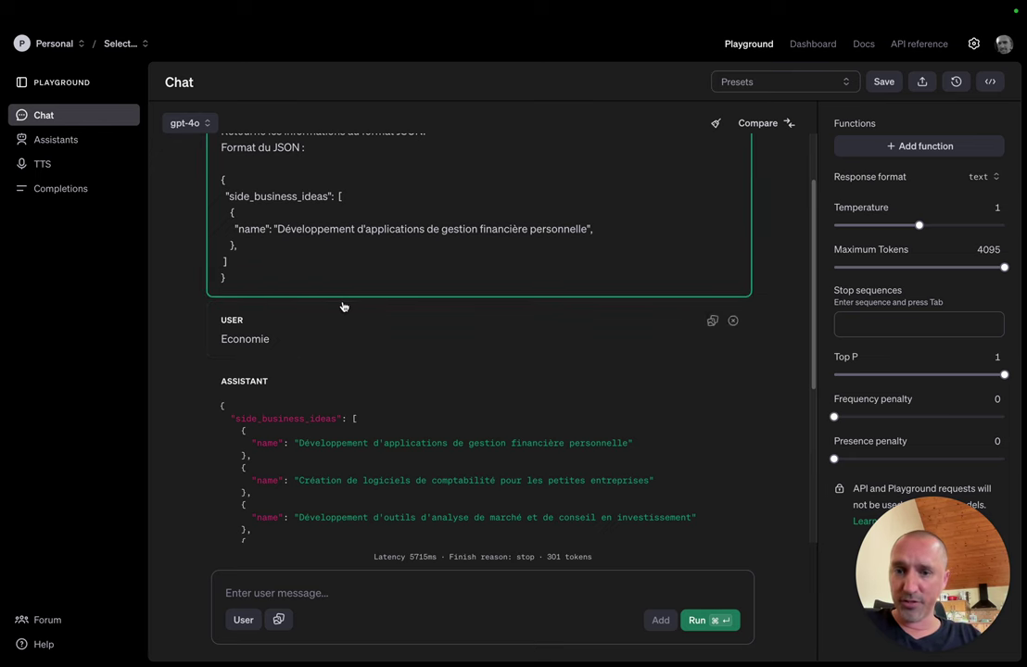
scroll(444, 275, "up", 2)
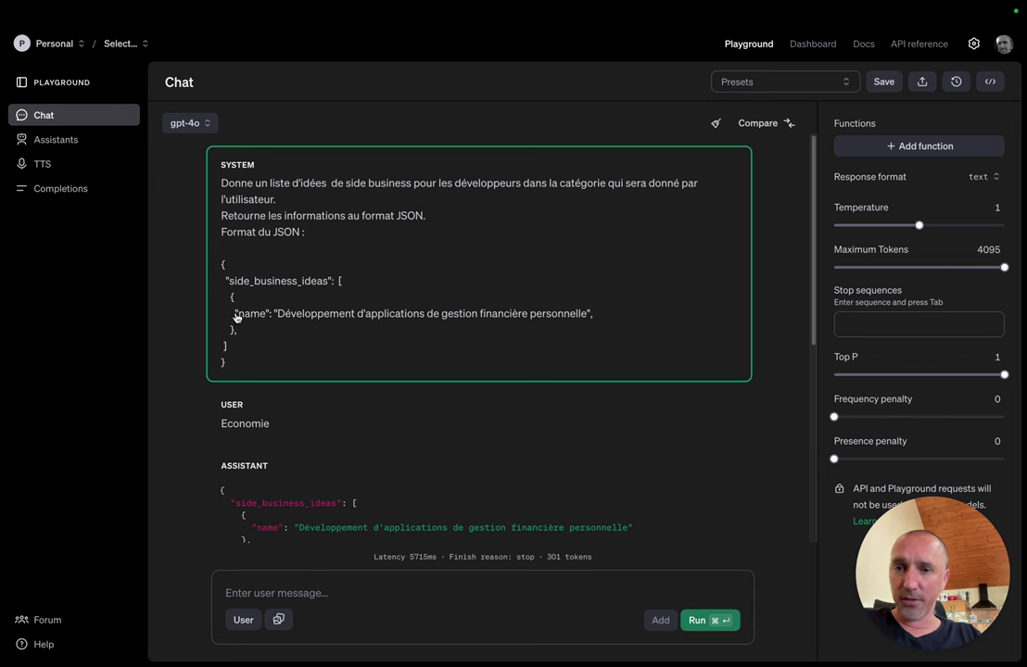
left_click_drag(237, 315, 592, 316)
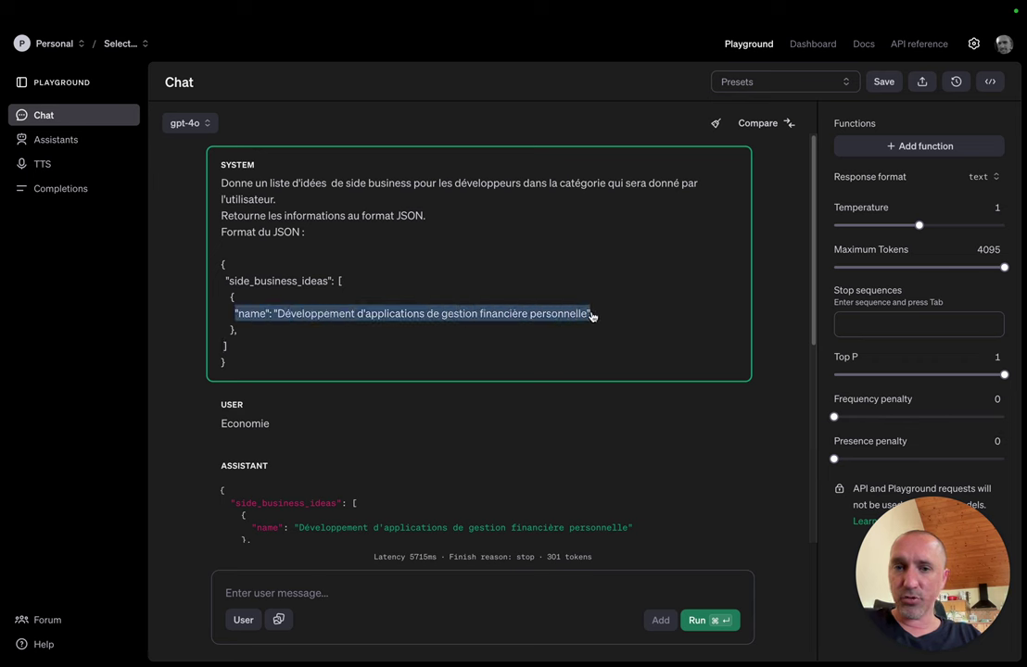
left_click(374, 344)
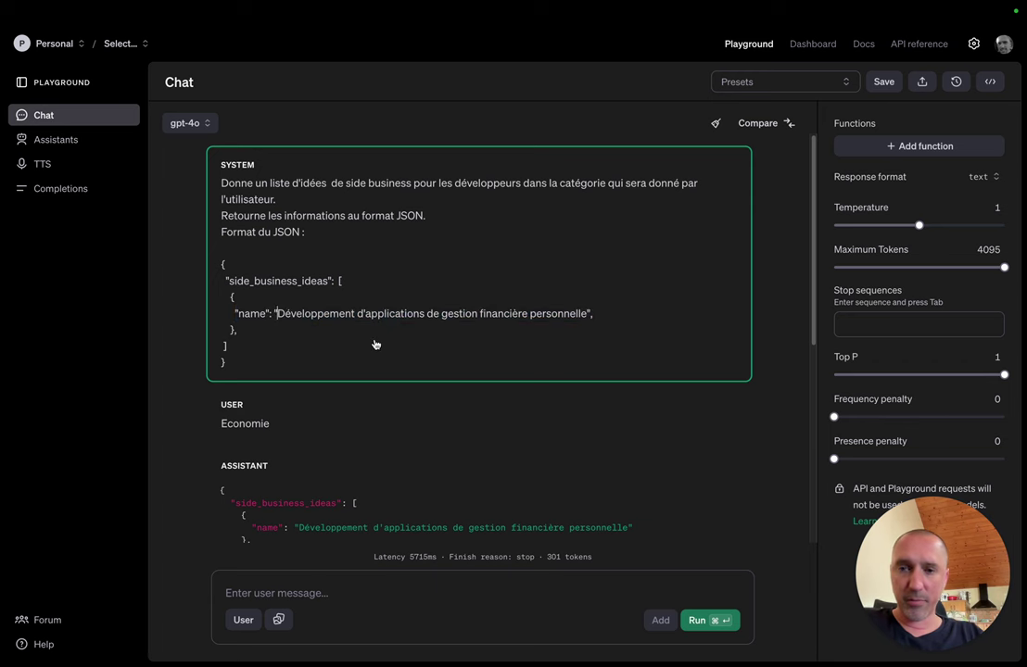
left_click(280, 316)
key("BackSpace")
type("d")
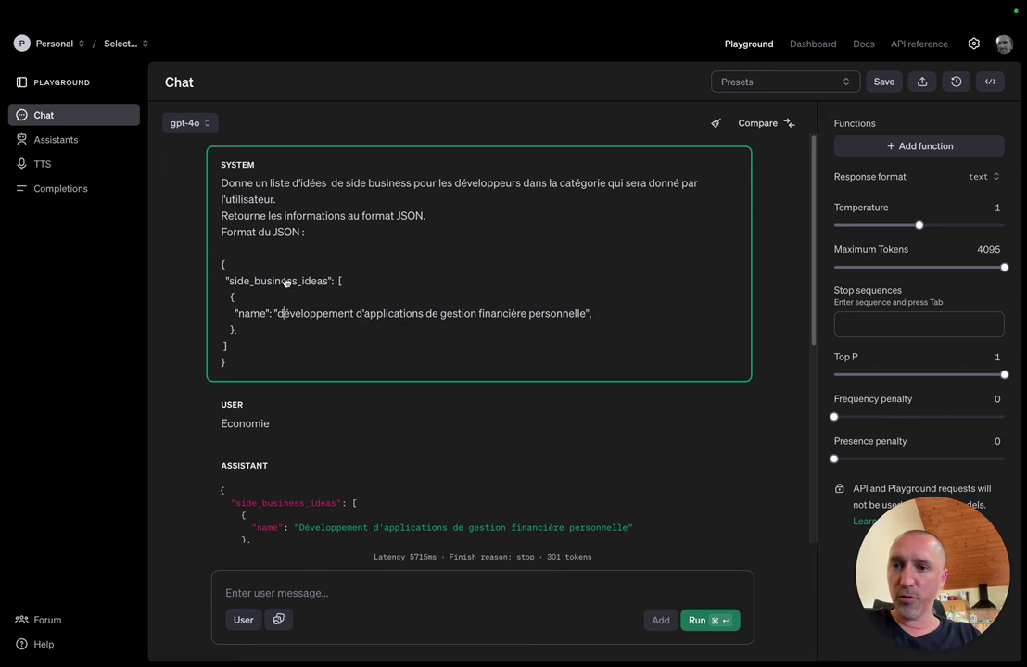
Step: Add the heading "Interdictions :" below the JSON example in the system instructions, separated by a blank line
left_click(257, 369)
key("Return")
key("Return")
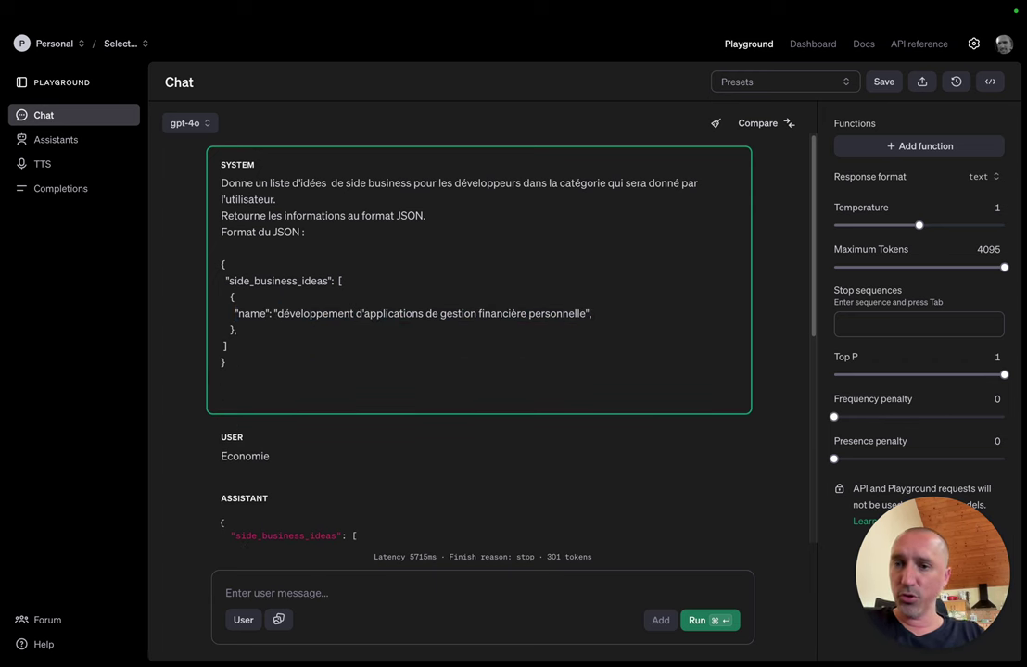
type("Inte")
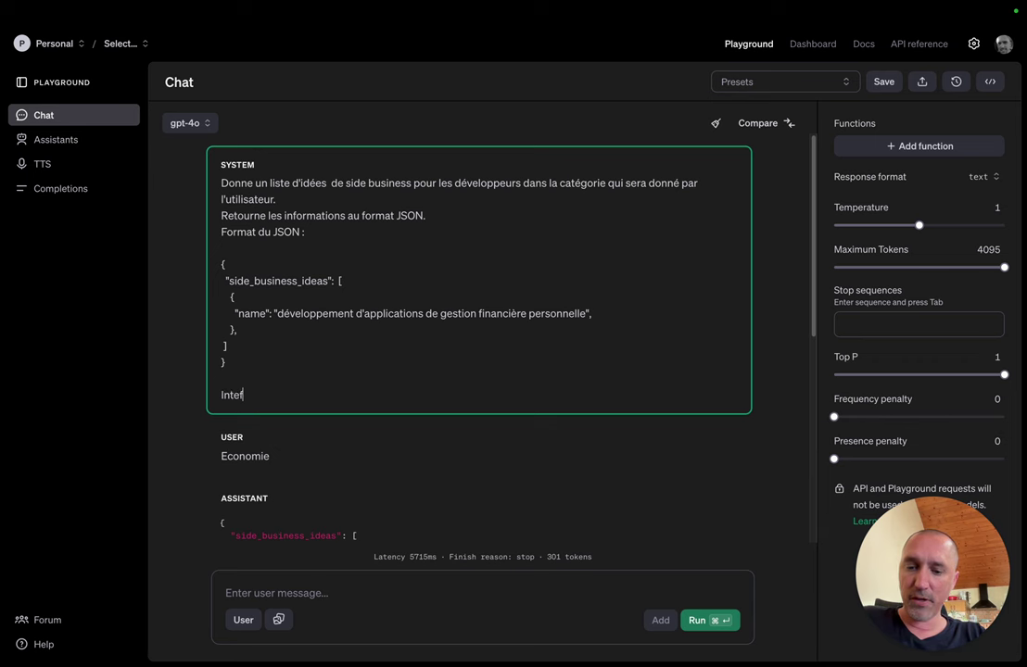
type("rdictions :")
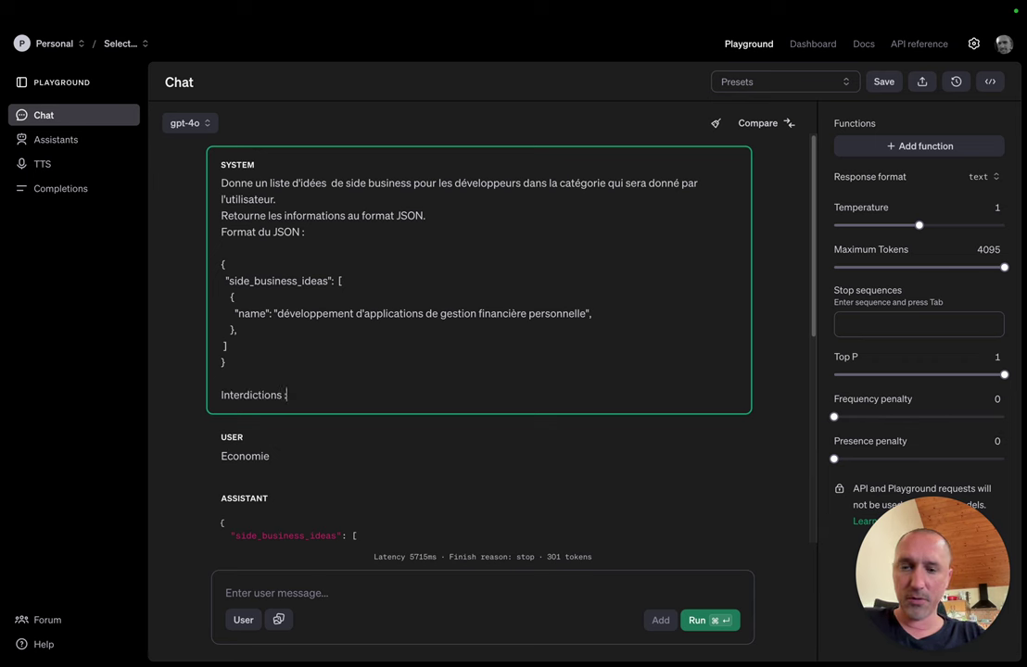
key("Return")
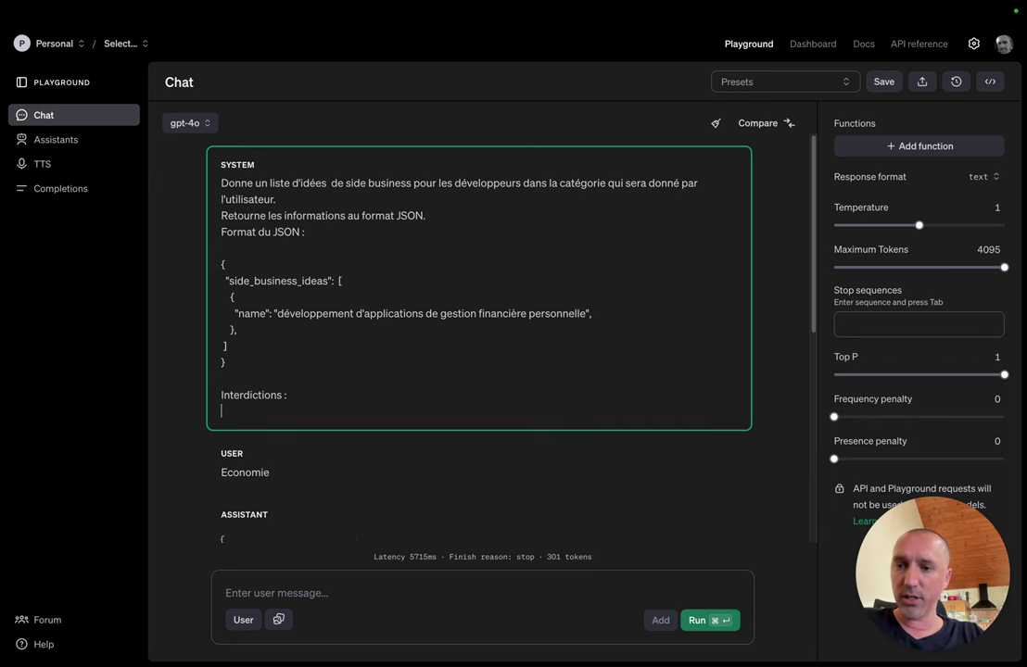
Step: Add the bullet "- N'ajoute pas de commentaire à ta réponse" under the heading and start a new line
type("-")
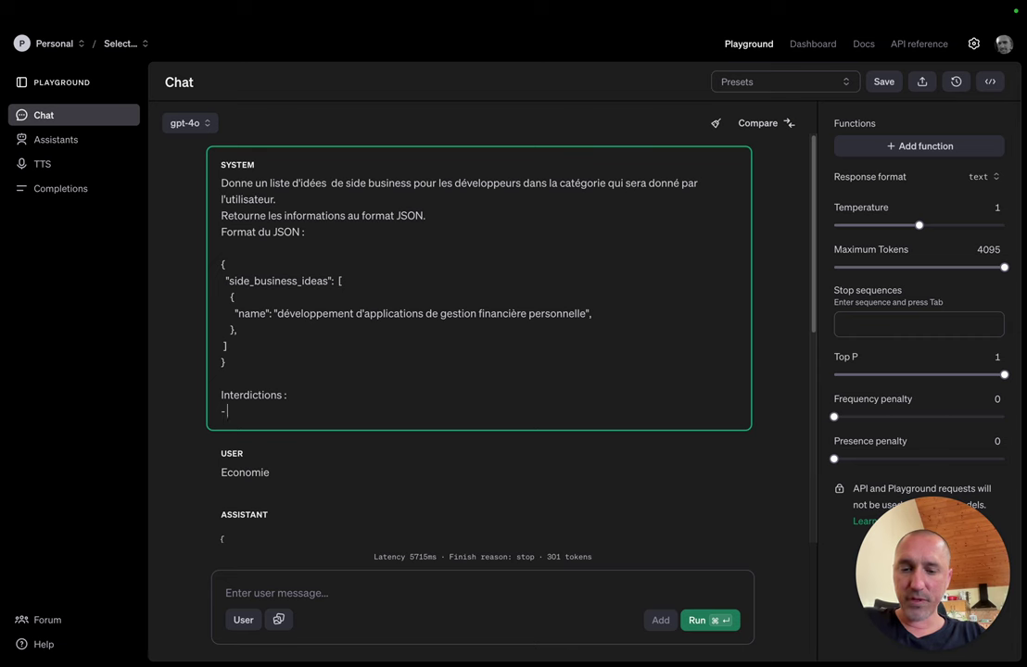
type(" N'ajoute pas de comme")
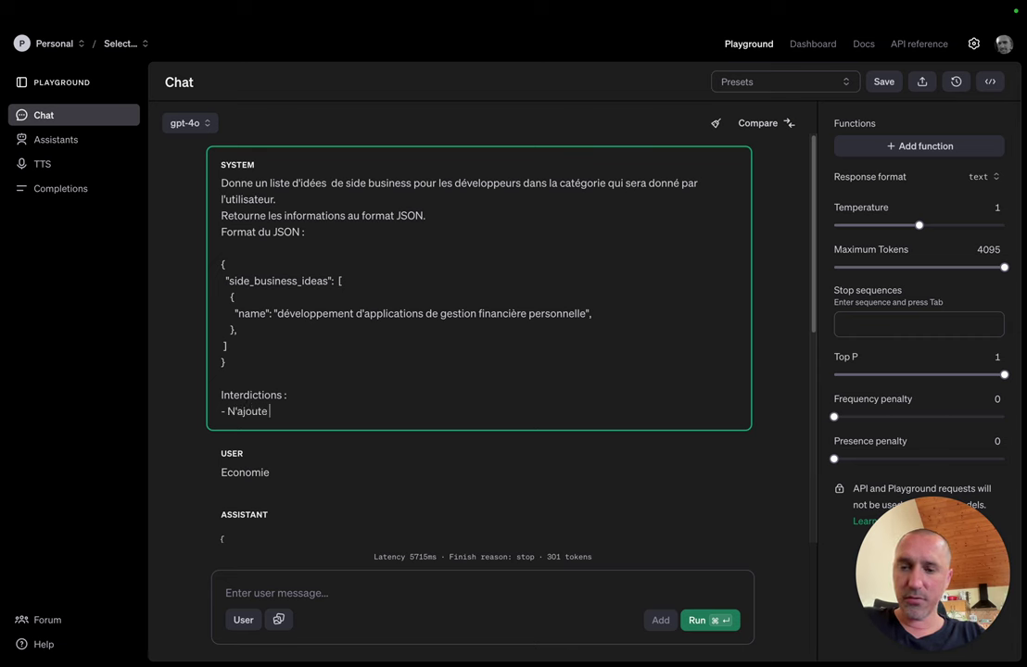
type("ntaire à")
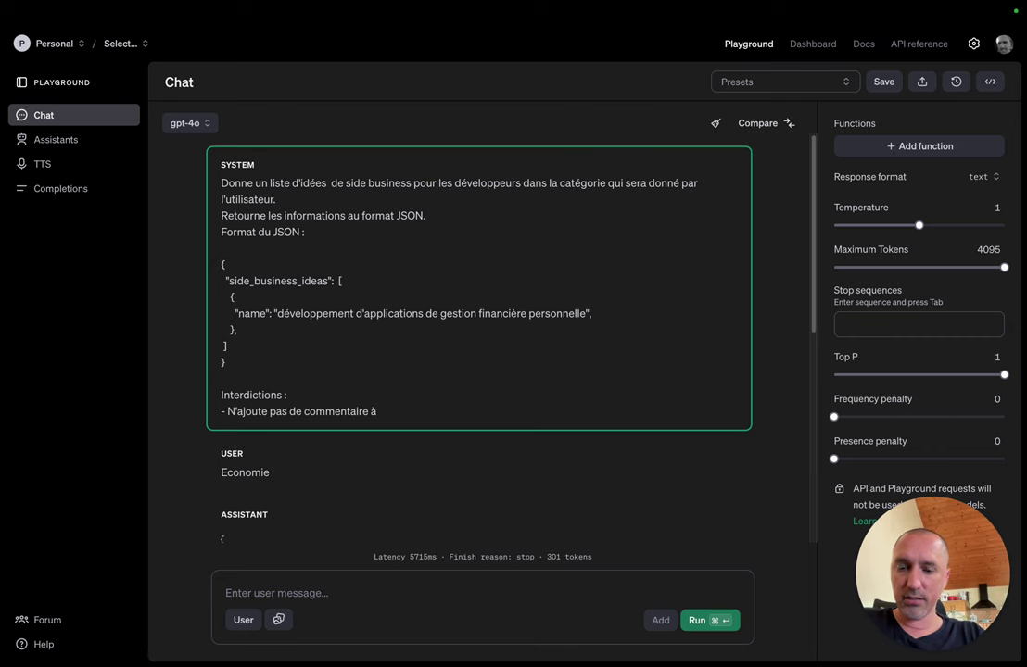
type(" ton message")
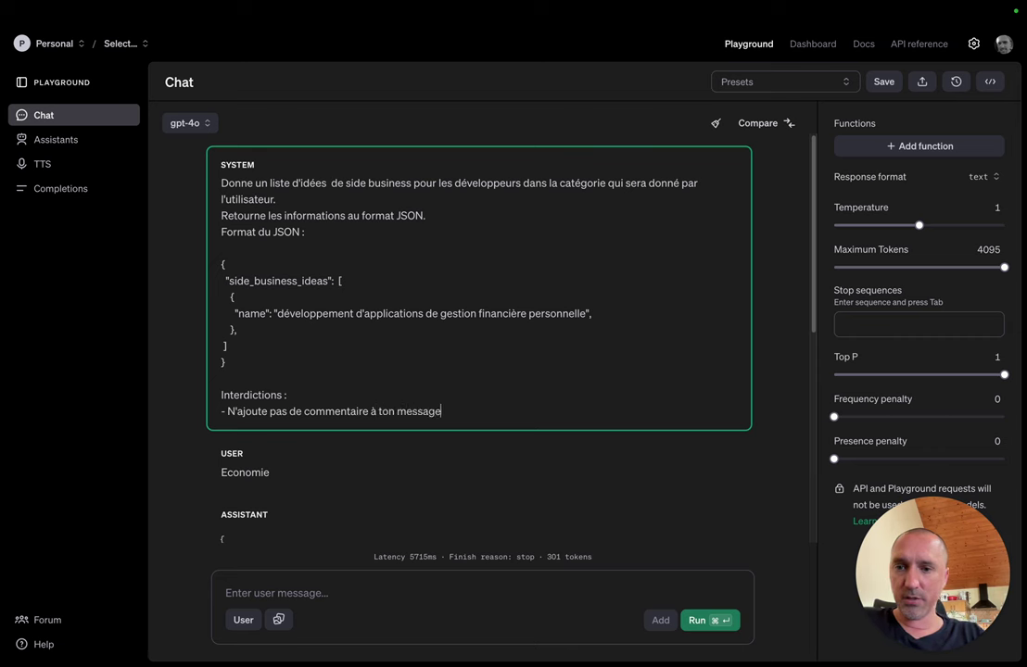
key("alt+shift+Left")
key("alt+shift+Left")
type("ta répons")
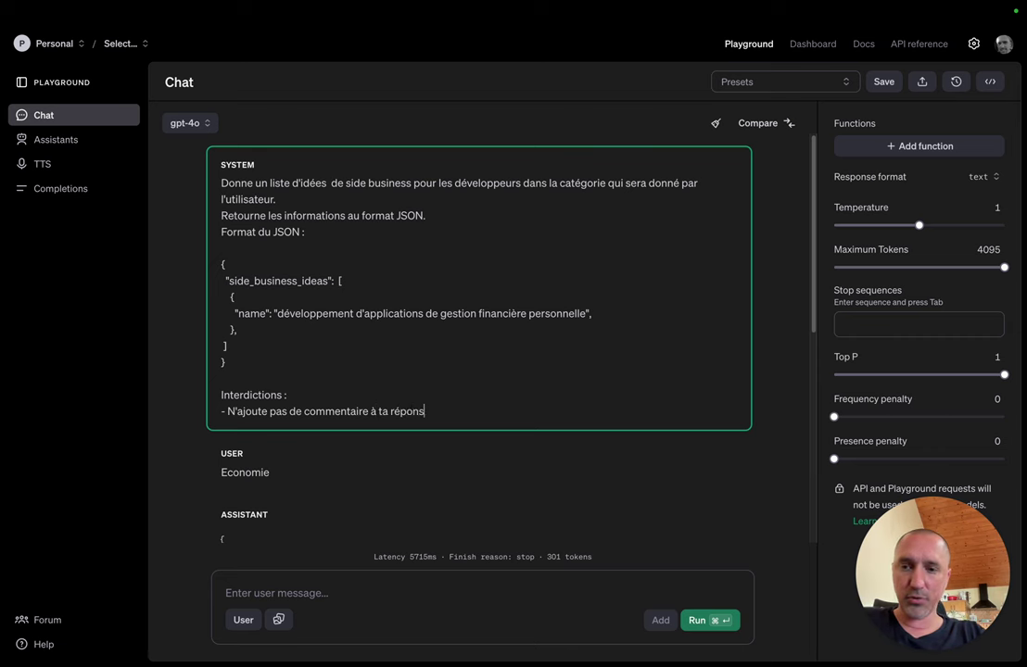
type("e")
key("Return")
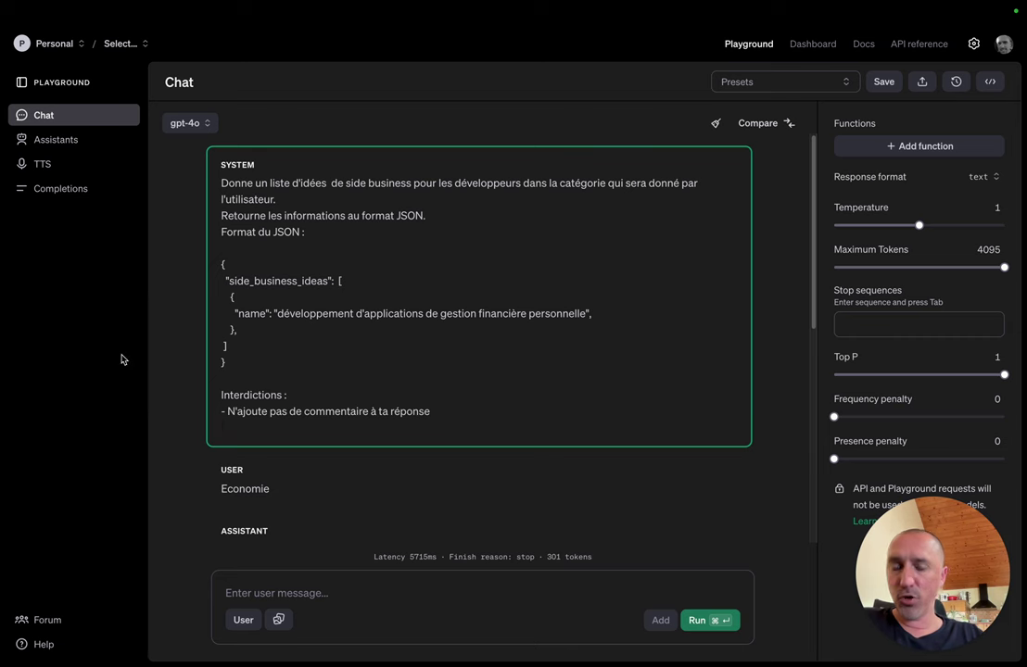
Step: Replace the word "Interdictions" in the heading with "Contraites"
double_click(264, 395)
type("Con")
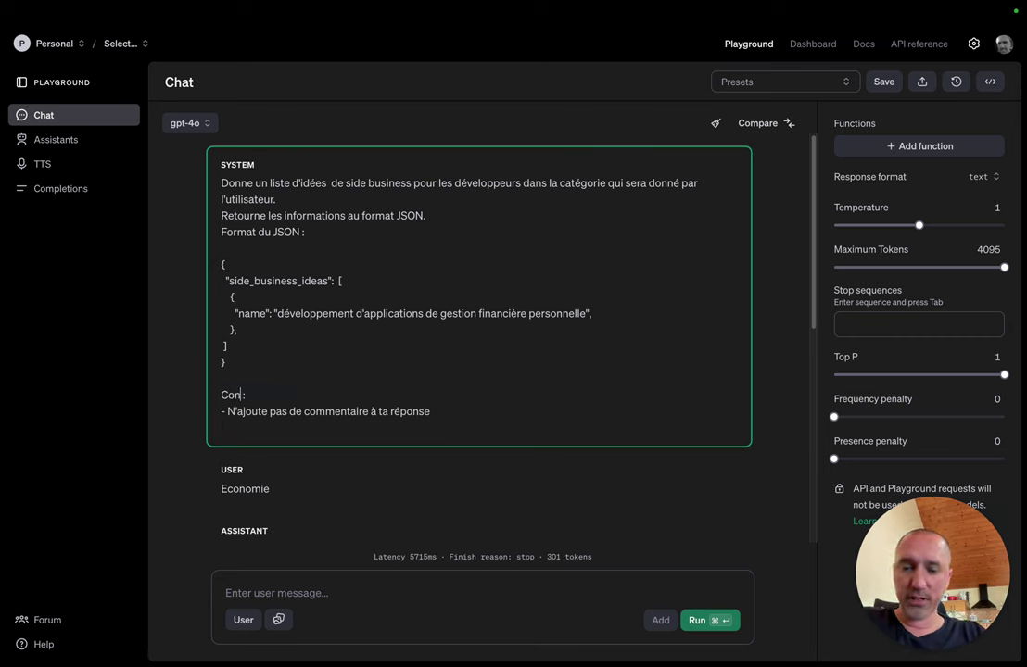
type("traites")
Step: Add a second bullet reading "- Tout est en minuscule" at the end of the system instructions
left_click(293, 430)
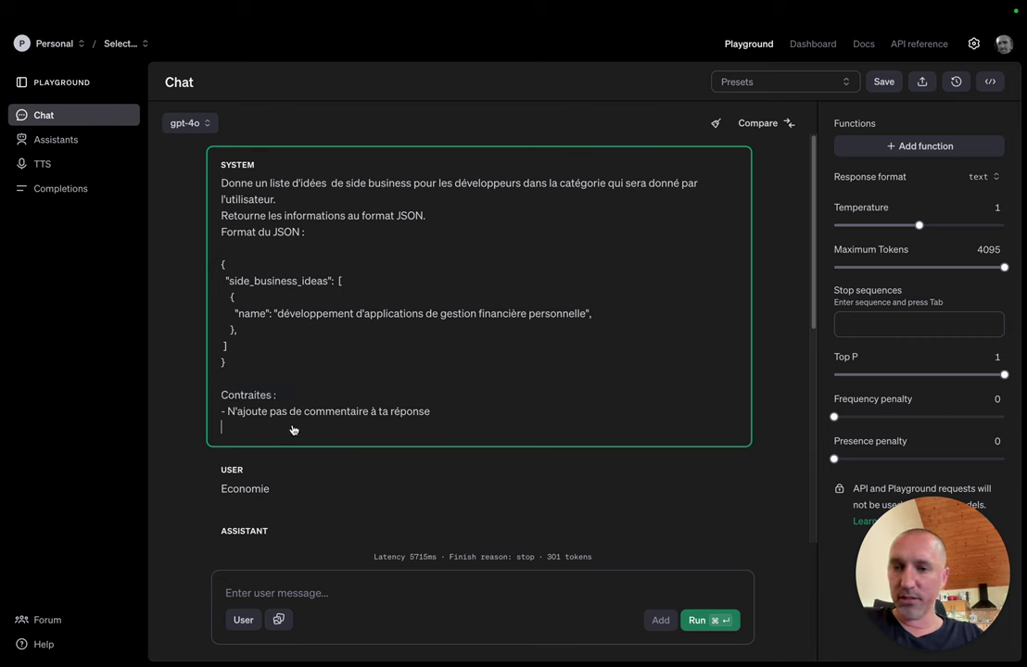
type("- Tou")
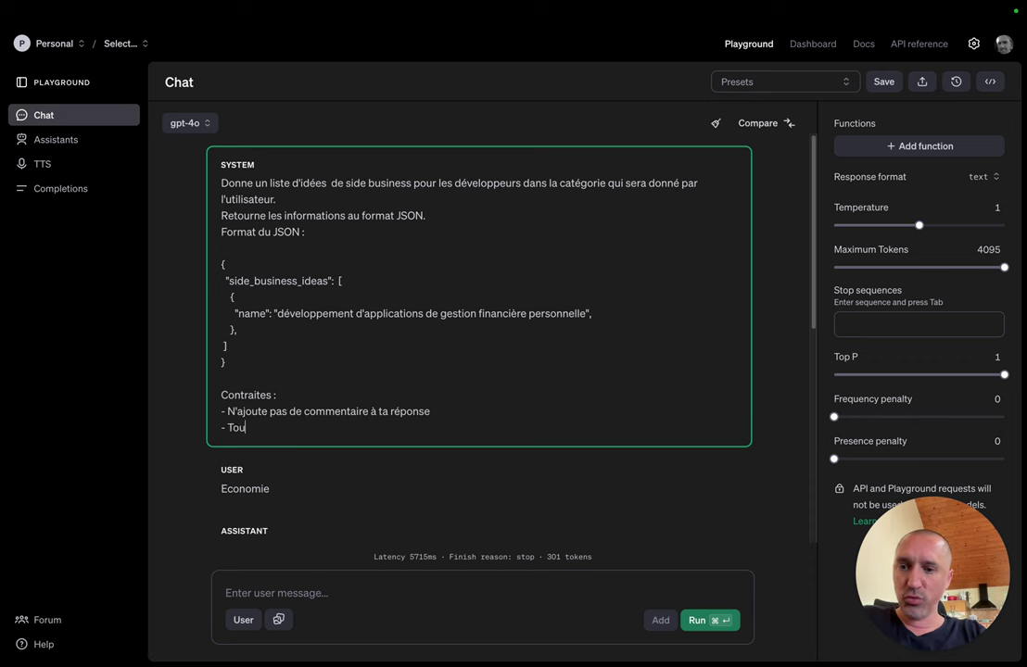
type("t est en")
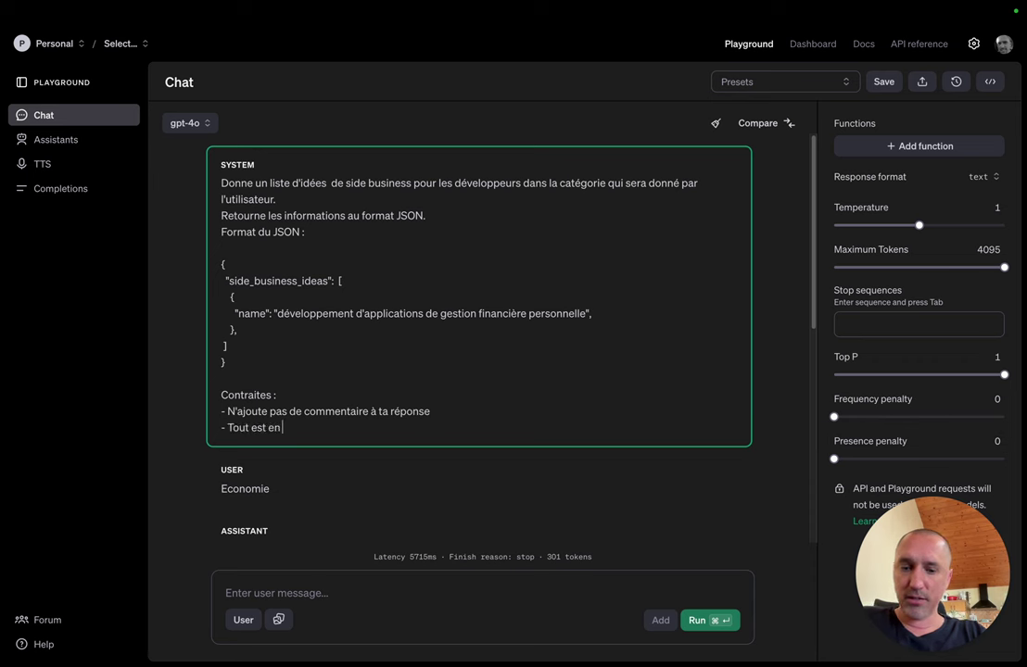
type(" minuscule")
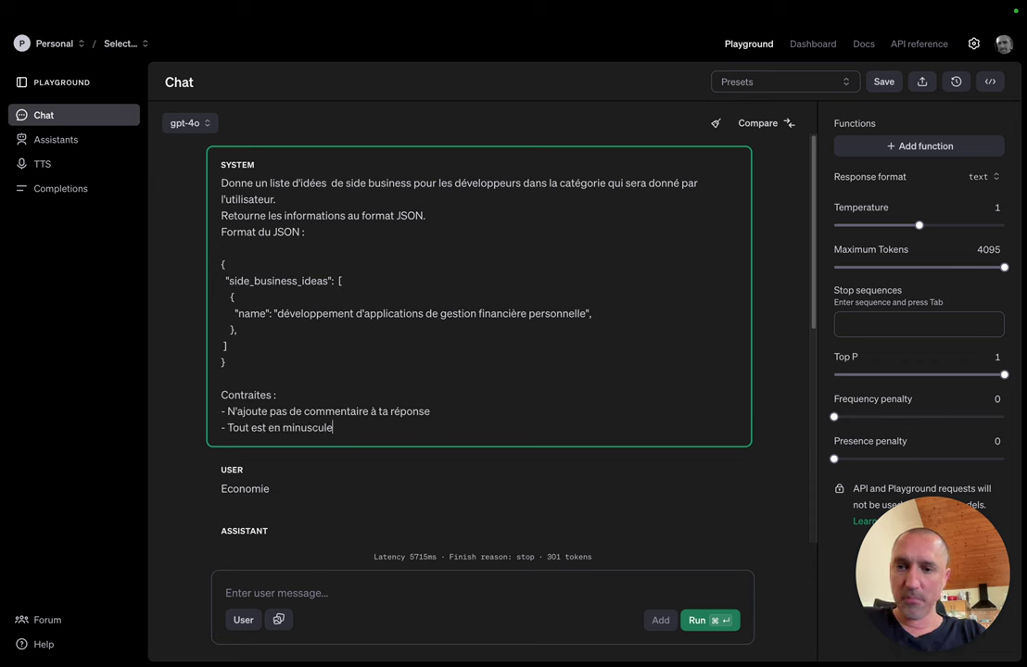
Step: Reword the start of the second constraint bullet from "Tout" to "Toutes les données sont"
key("alt+Left")
key("alt+Left")
key("alt+Left")
key("alt+Left")
key("alt+Right")
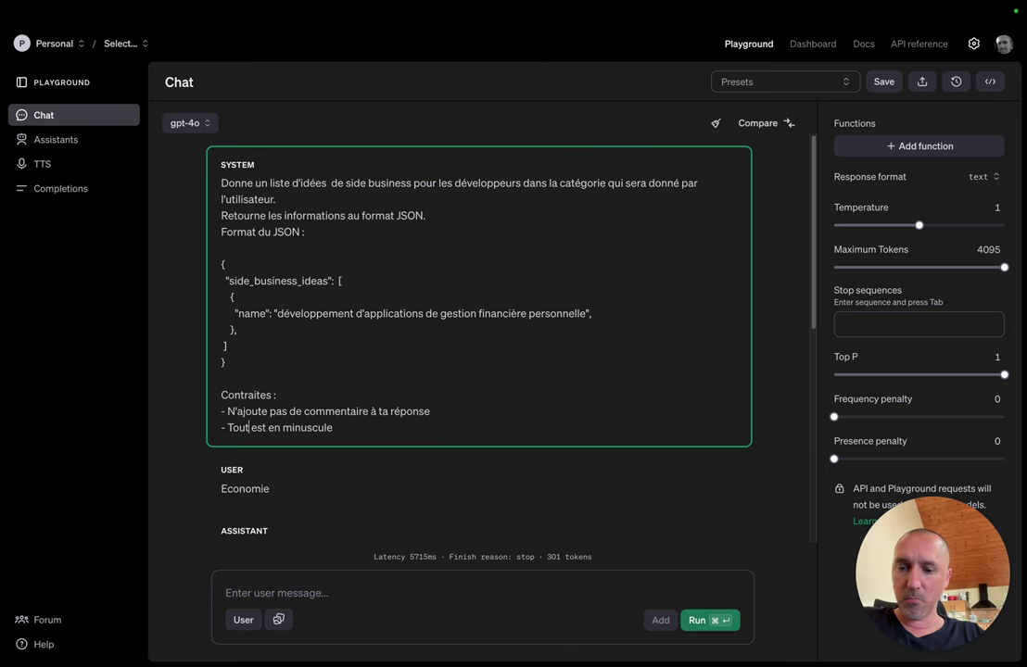
type("es les don")
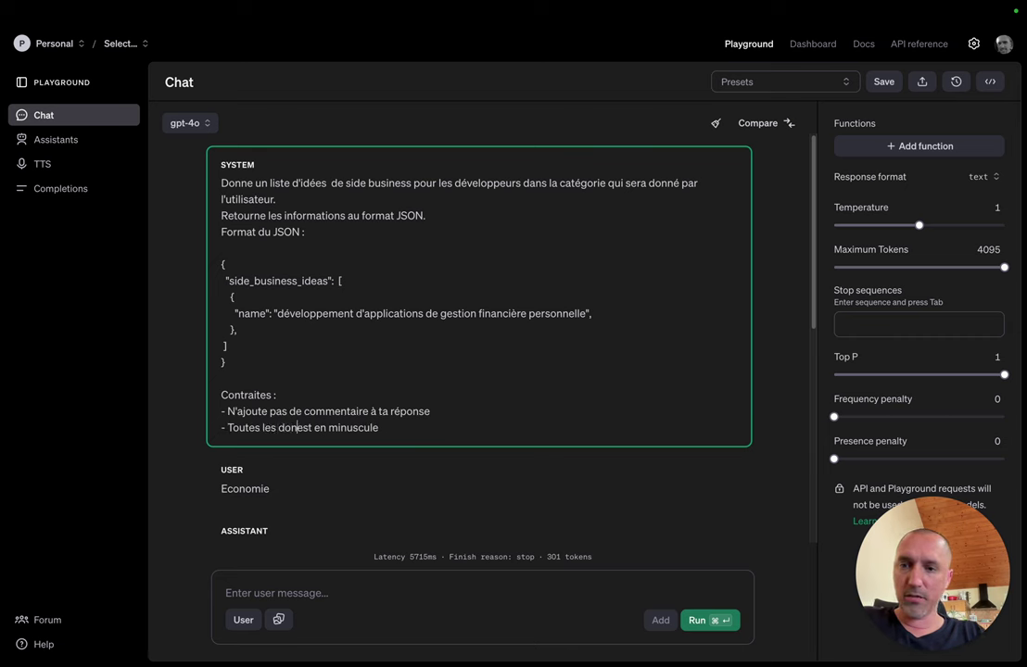
type("énes sont")
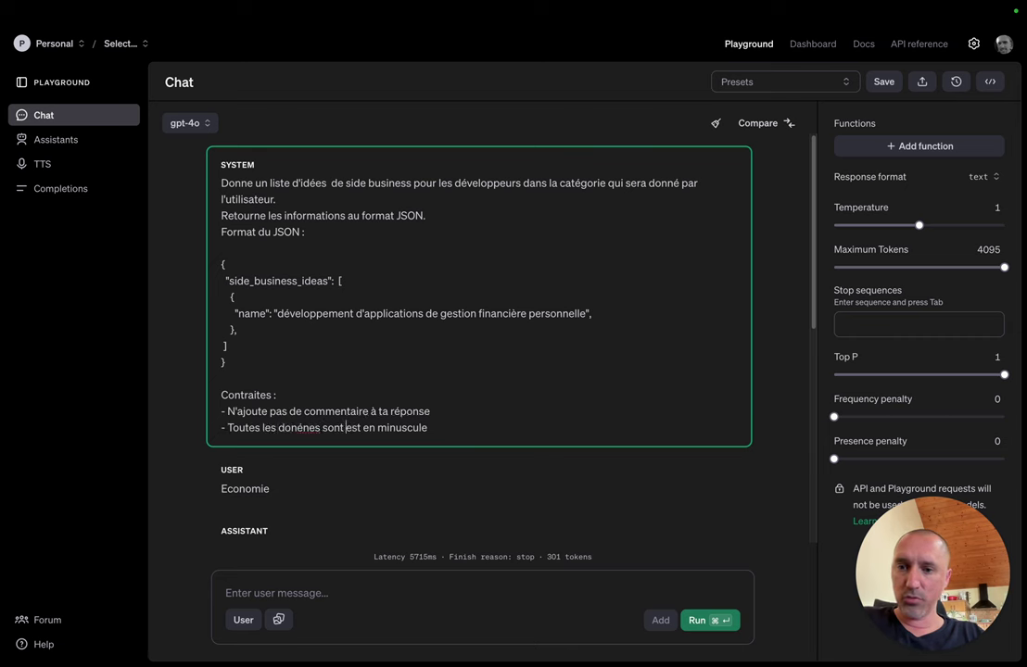
double_click(299, 429)
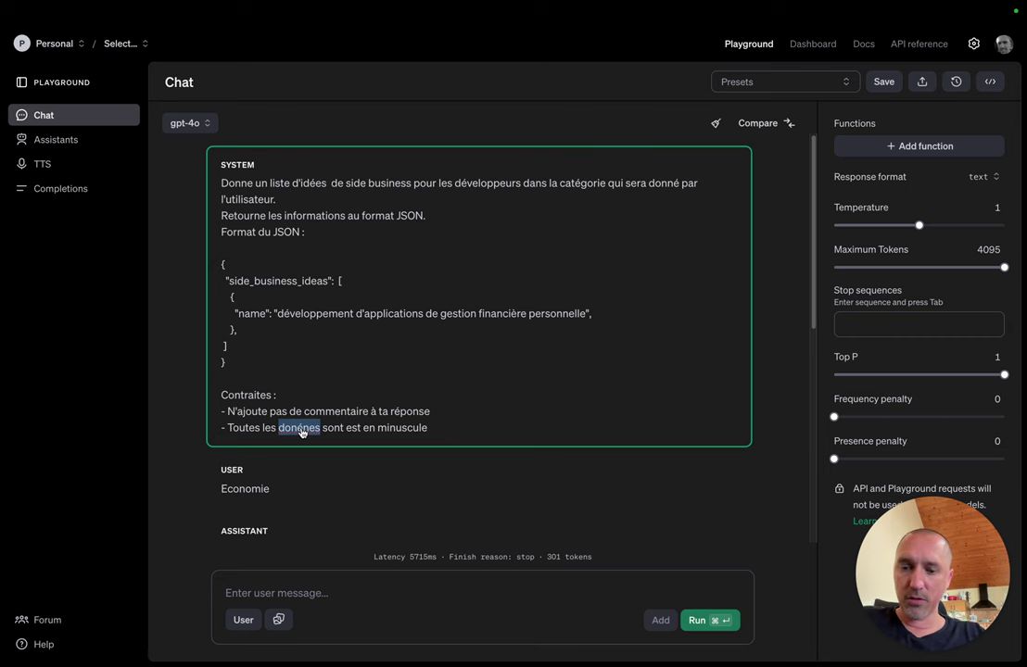
type("données")
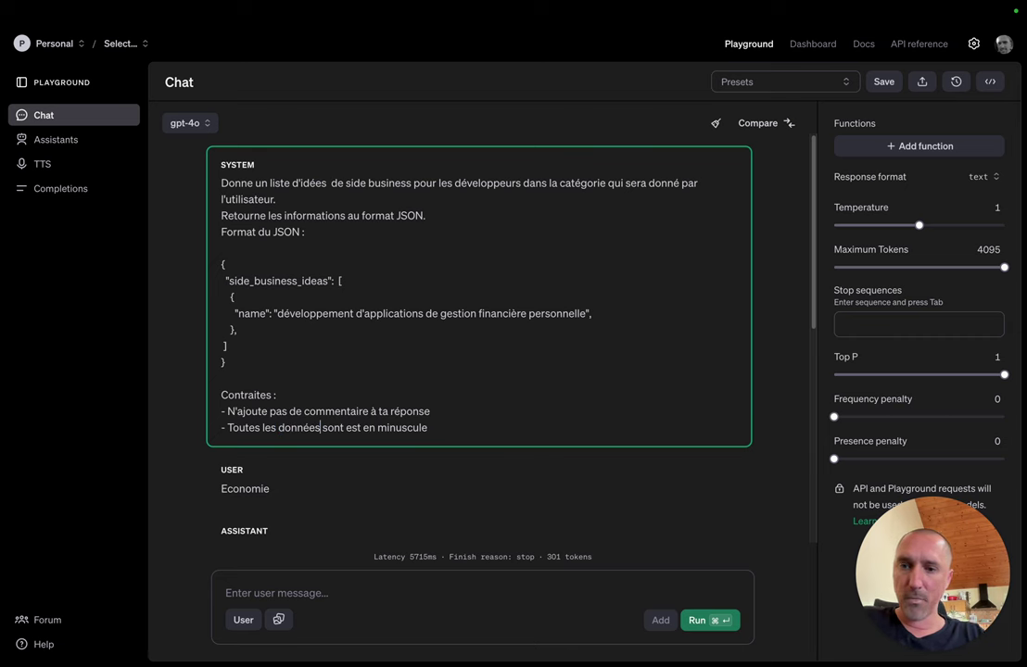
Step: Remove the leftover "est" and replace "sont" so the bullet reads "- Toutes les données doivent être en minuscule"
key("alt+Right")
key("alt+Right")
key("alt+shift+Left")
key("BackSpace")
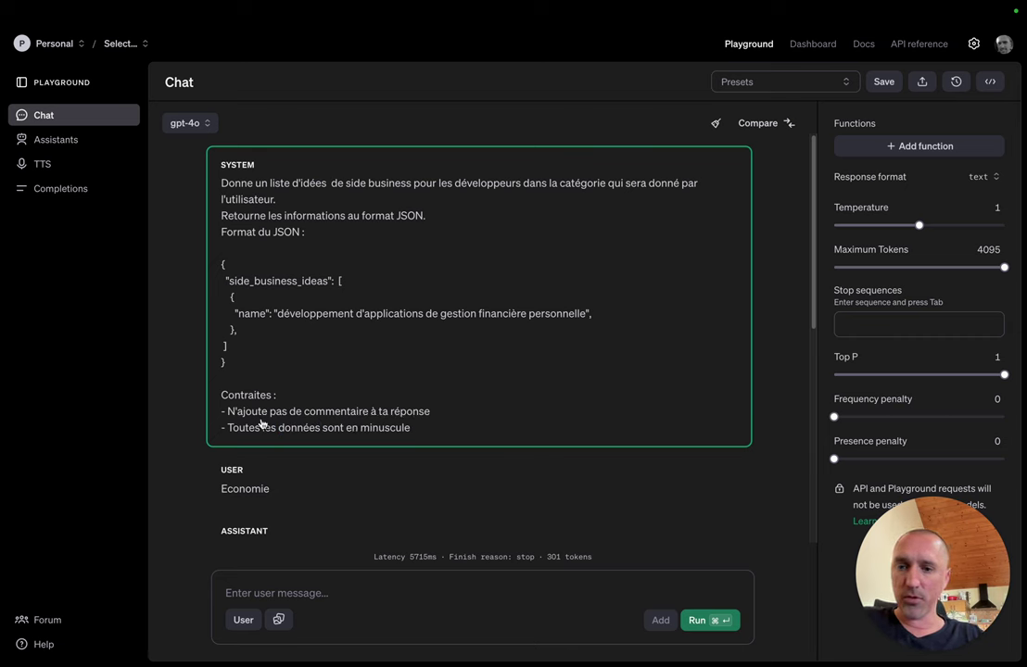
double_click(330, 428)
type("doivent être")
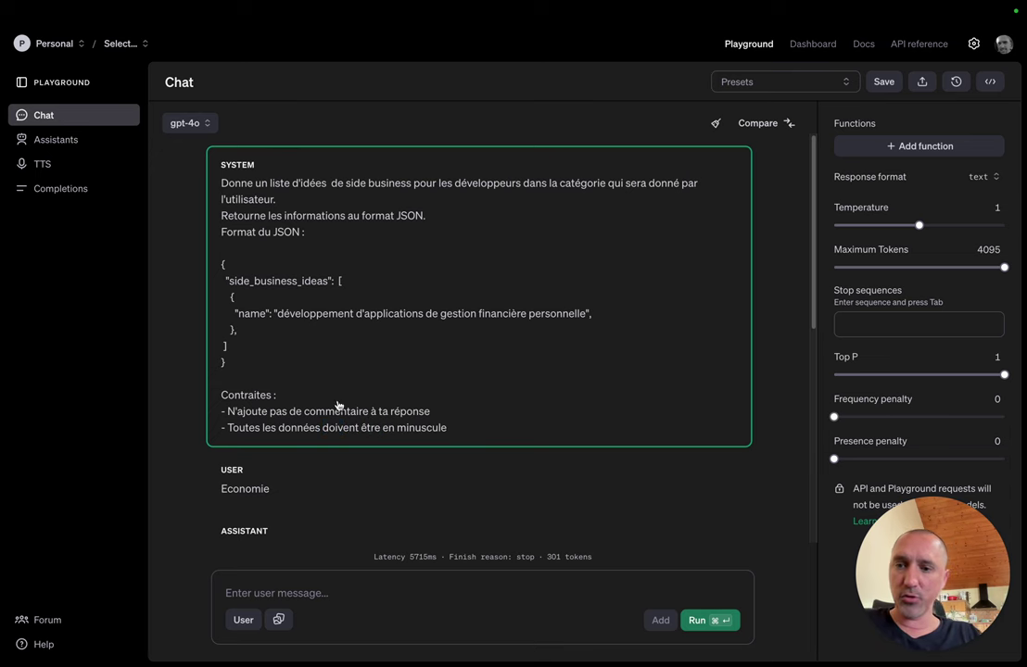
Step: Delete the previous assistant response from the conversation
scroll(320, 368, "down", 1)
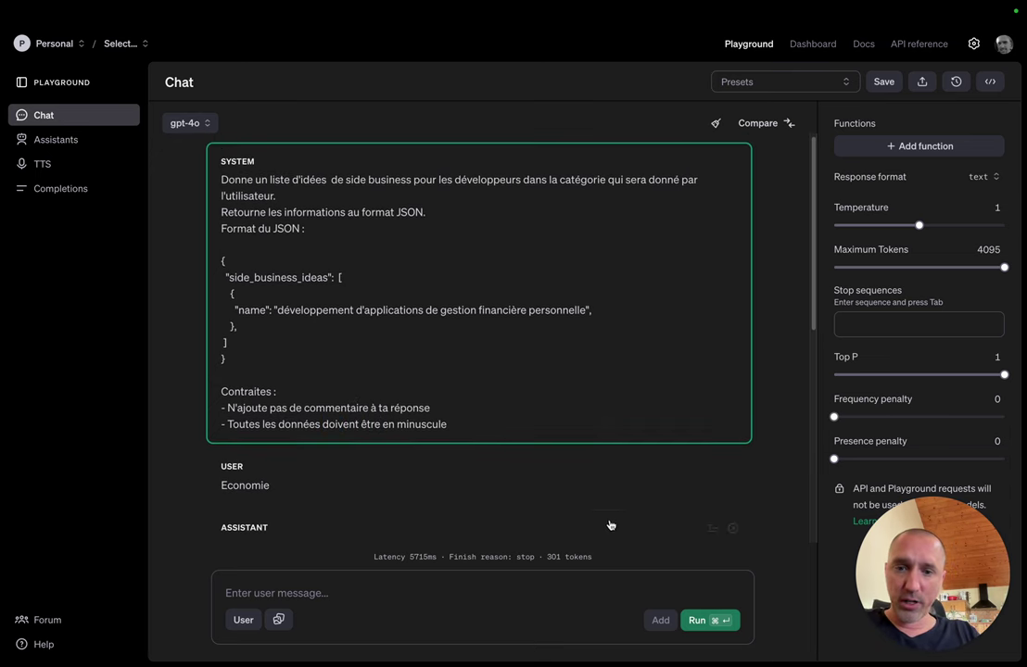
scroll(651, 514, "down", 5)
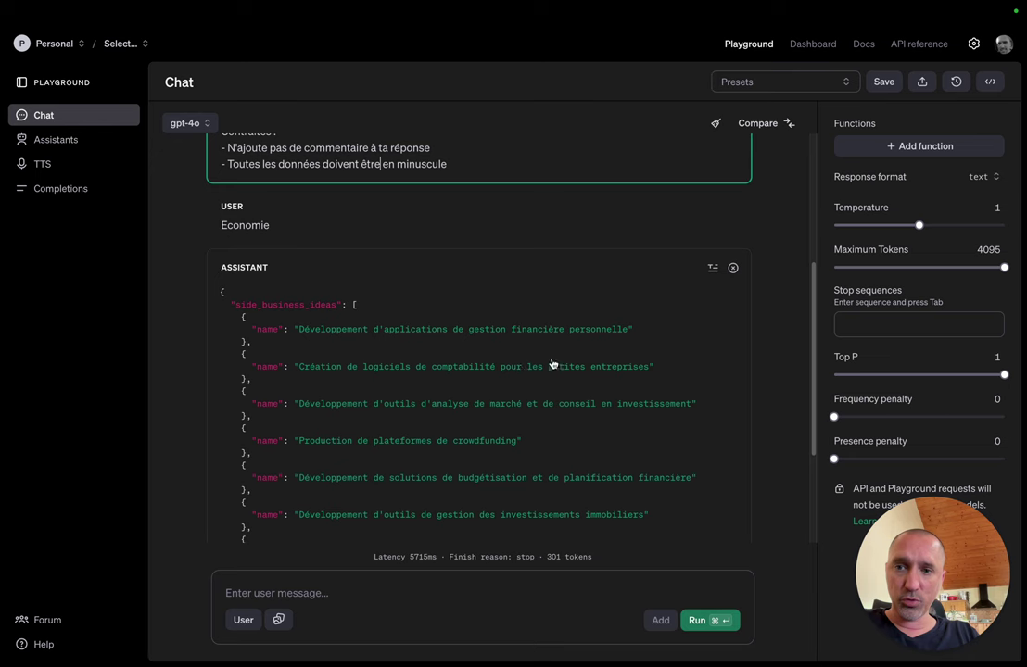
left_click(733, 268)
Step: Replace the old user message with a fresh "Economie" message and run the prompt
left_click(266, 489)
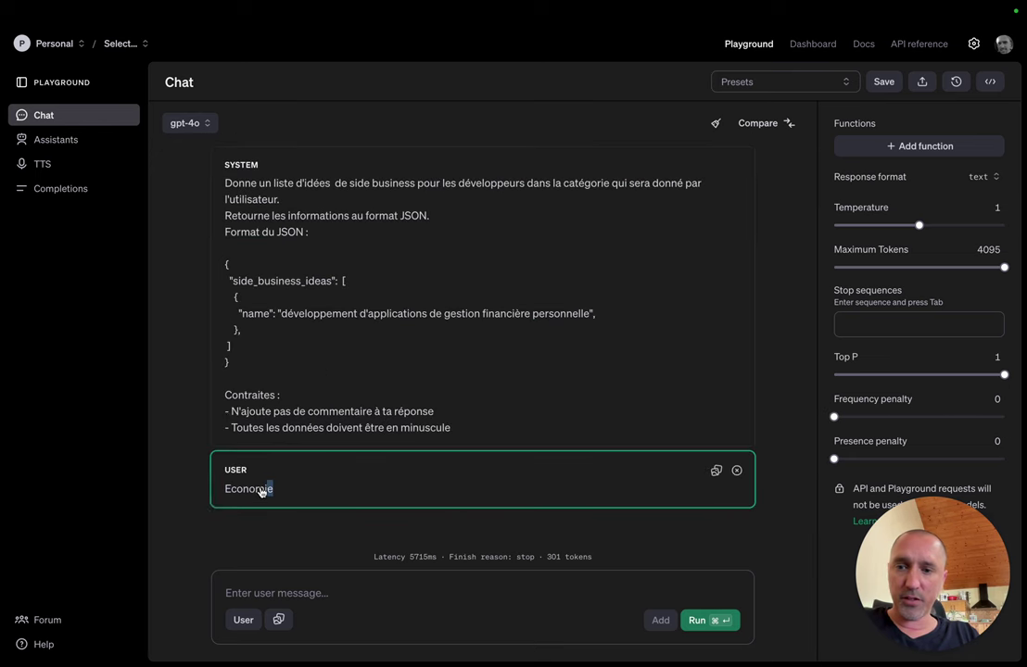
double_click(266, 489)
key("super+c")
left_click(256, 594)
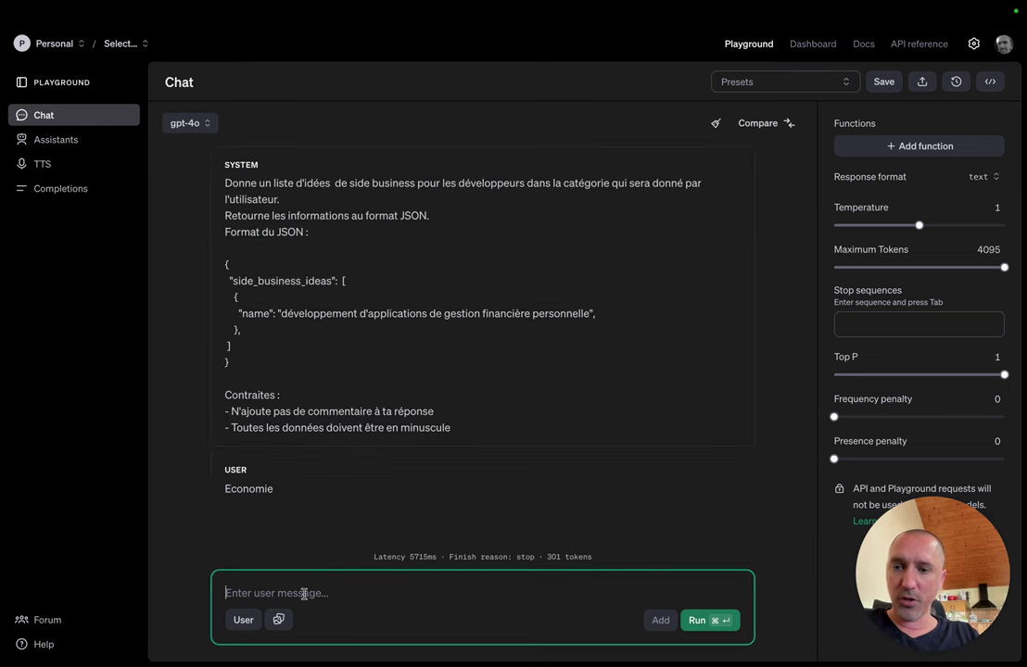
key("super+v")
left_click(737, 470)
left_click(693, 627)
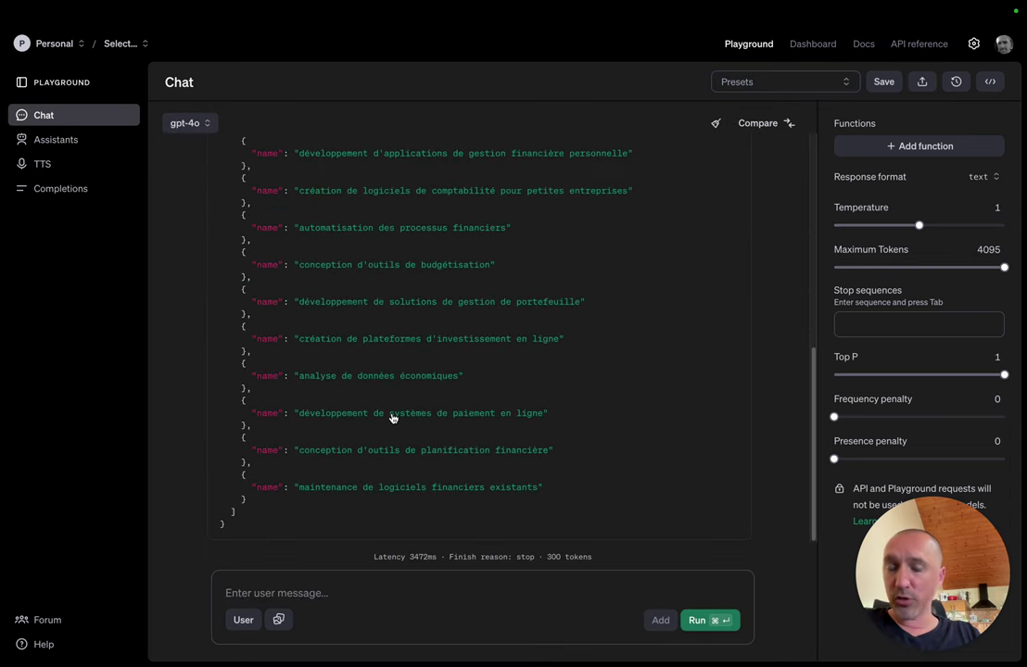
Step: Extend the first constraint to "- N'ajoute pas de commentaire ou de conclusion à ta réponse" and correct the heading to "Contraintes :"
scroll(427, 439, "up", 10)
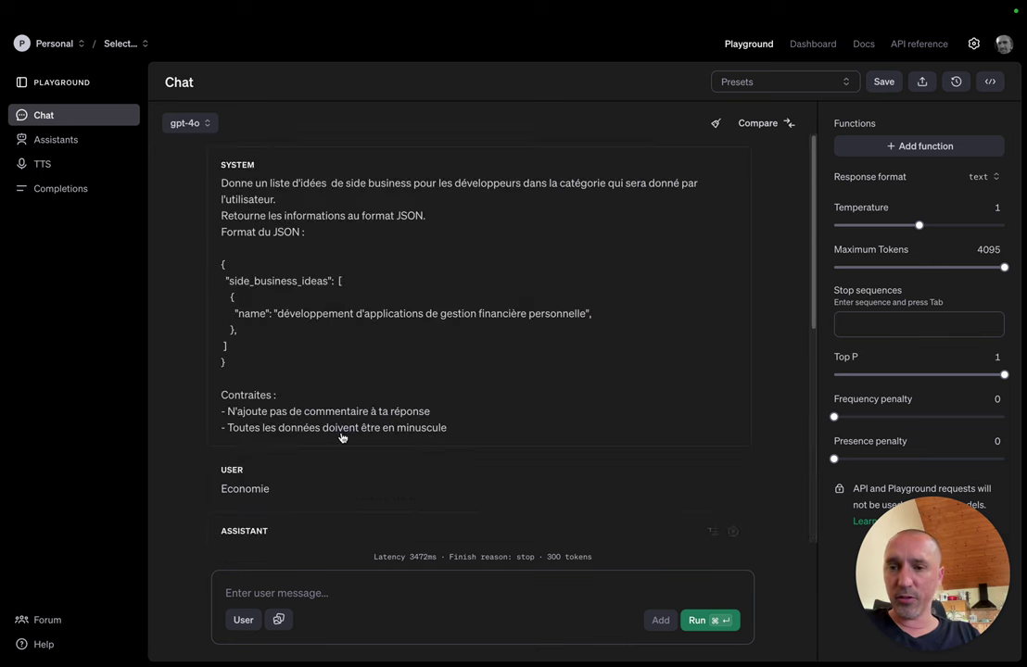
left_click(429, 420)
left_click_drag(430, 412, 227, 412)
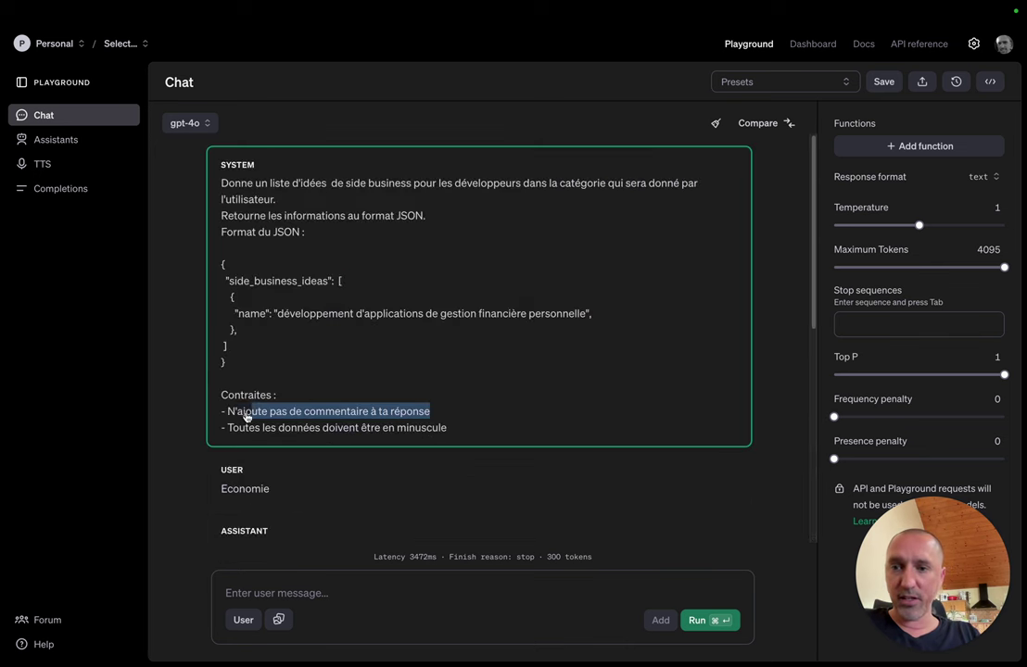
left_click(371, 412)
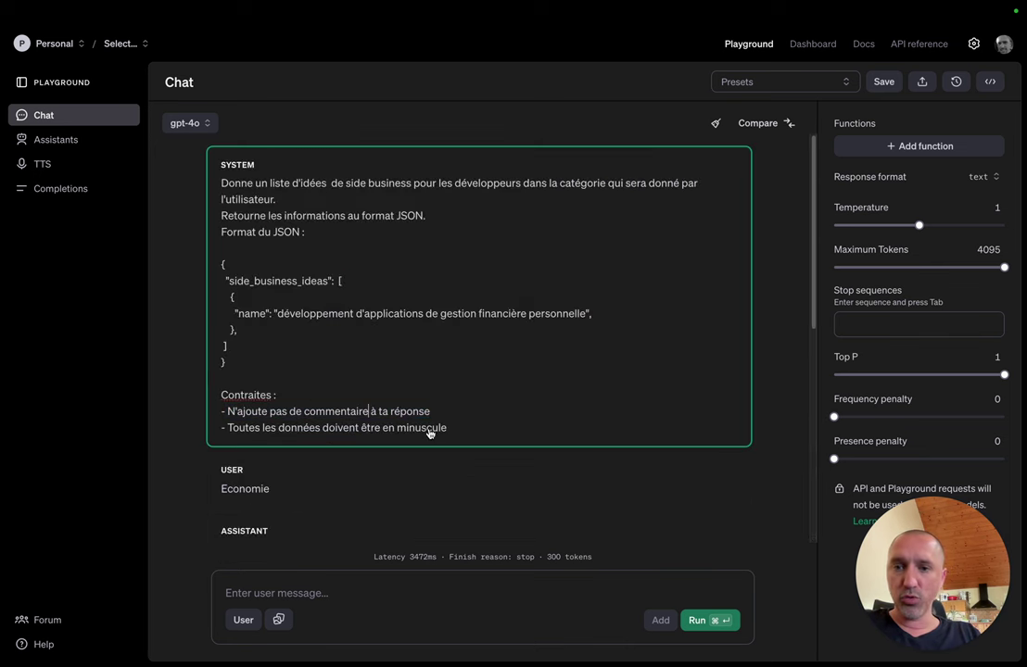
type("ou de con")
type("clut")
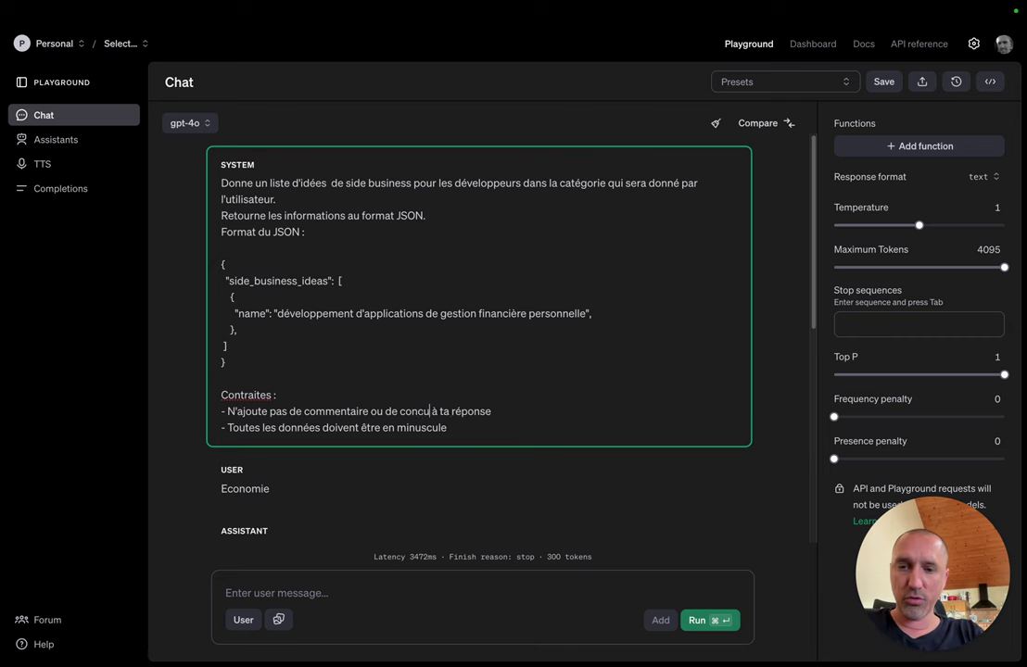
key("BackSpace")
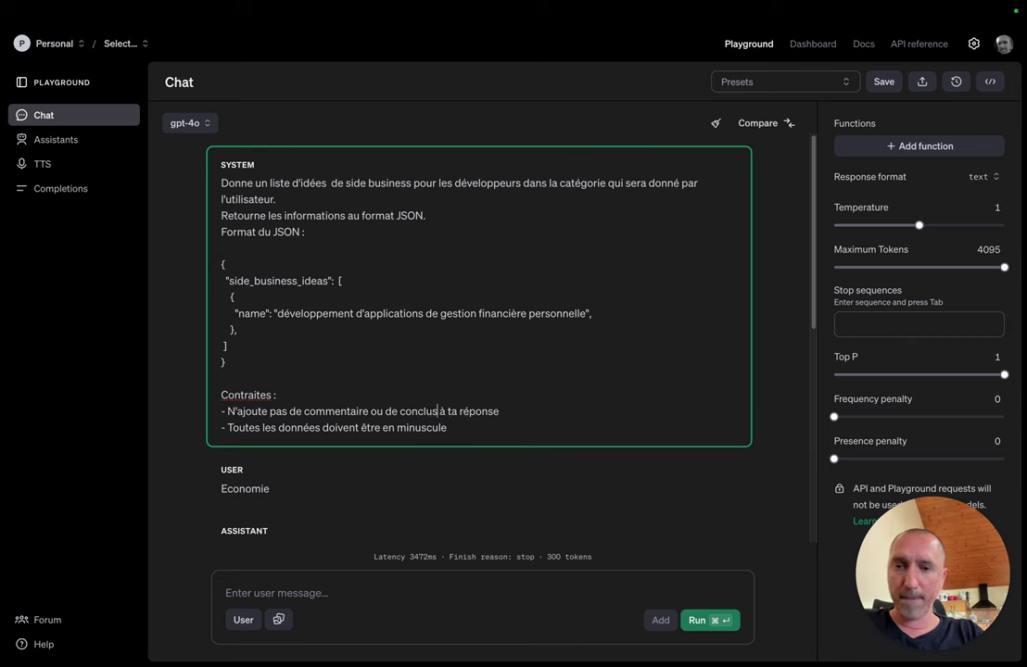
type("sion")
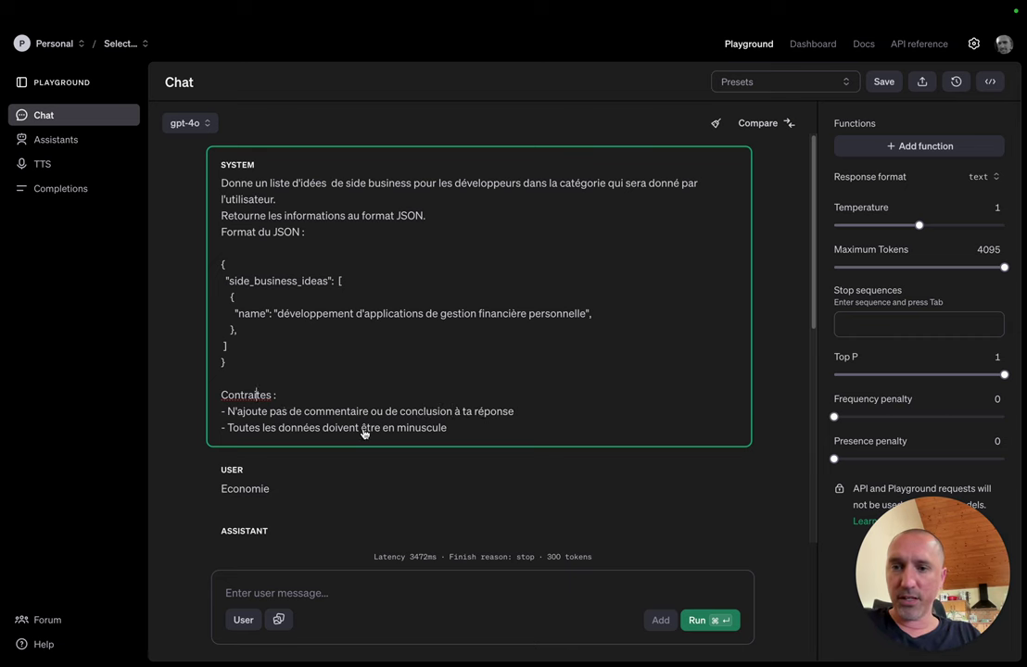
left_click(257, 396)
type("n")
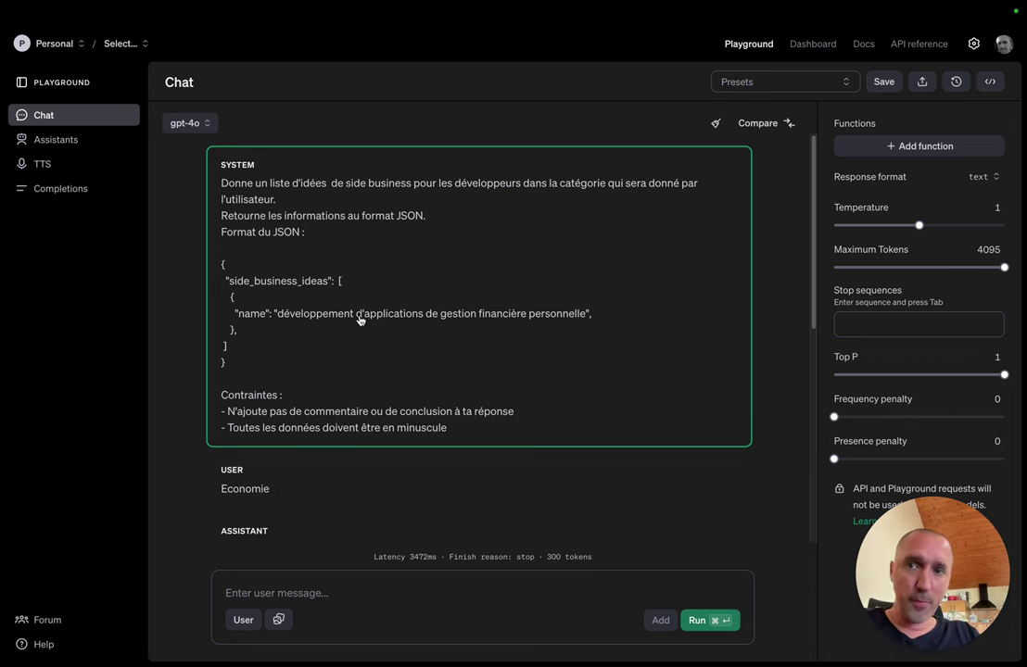
Step: Review the full system instructions against the JSON response generated for "Economie"
left_click_drag(220, 181, 459, 431)
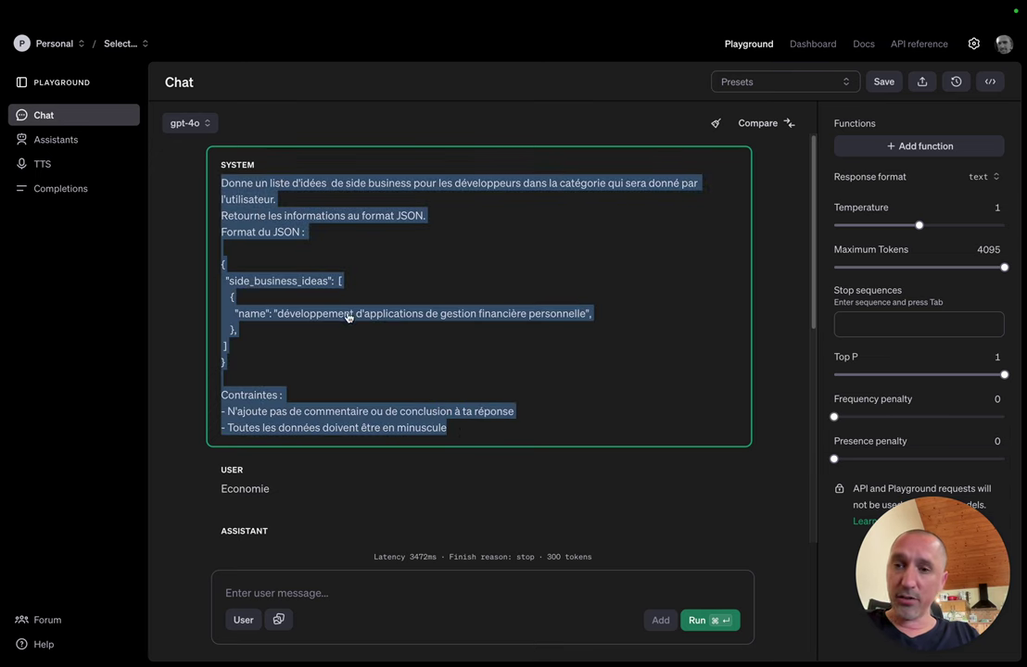
scroll(350, 332, "down", 5)
scroll(303, 367, "up", 1)
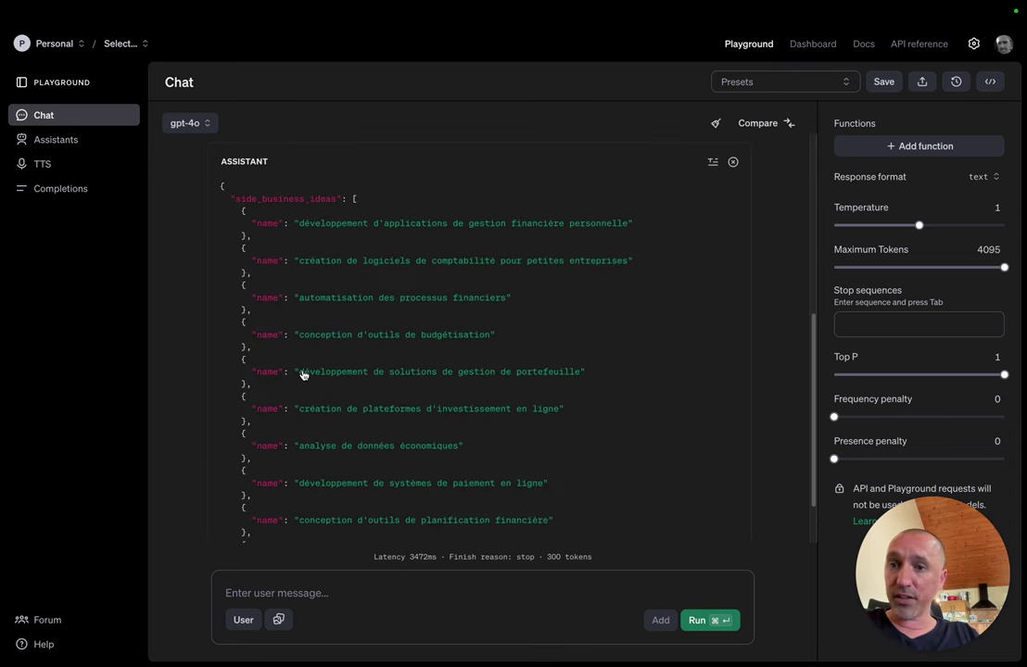
scroll(303, 374, "up", 5)
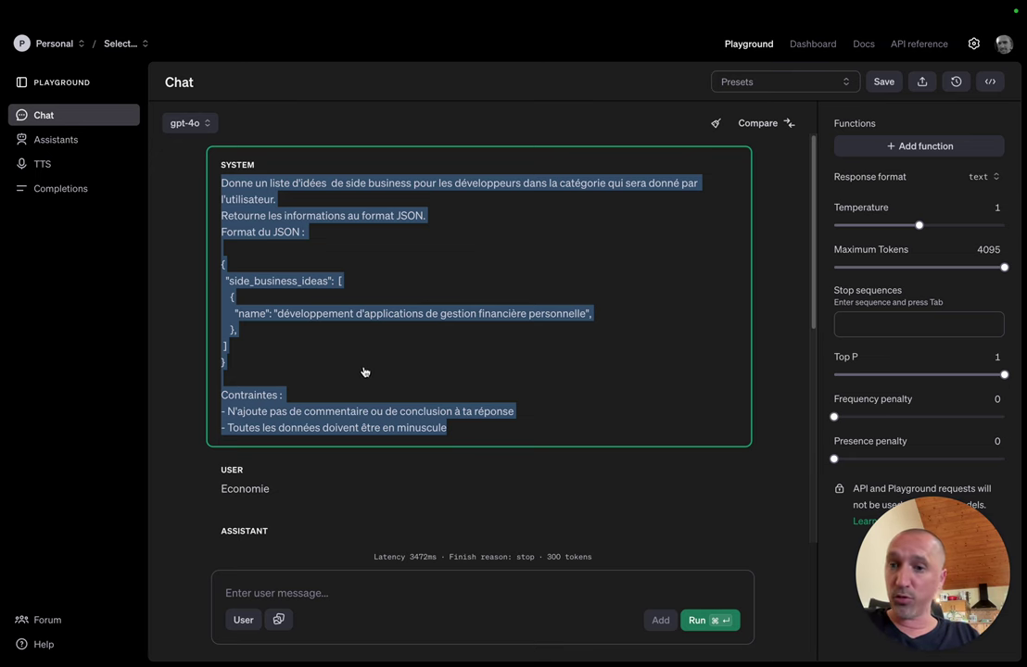
scroll(363, 369, "down", 10)
scroll(330, 386, "up", 8)
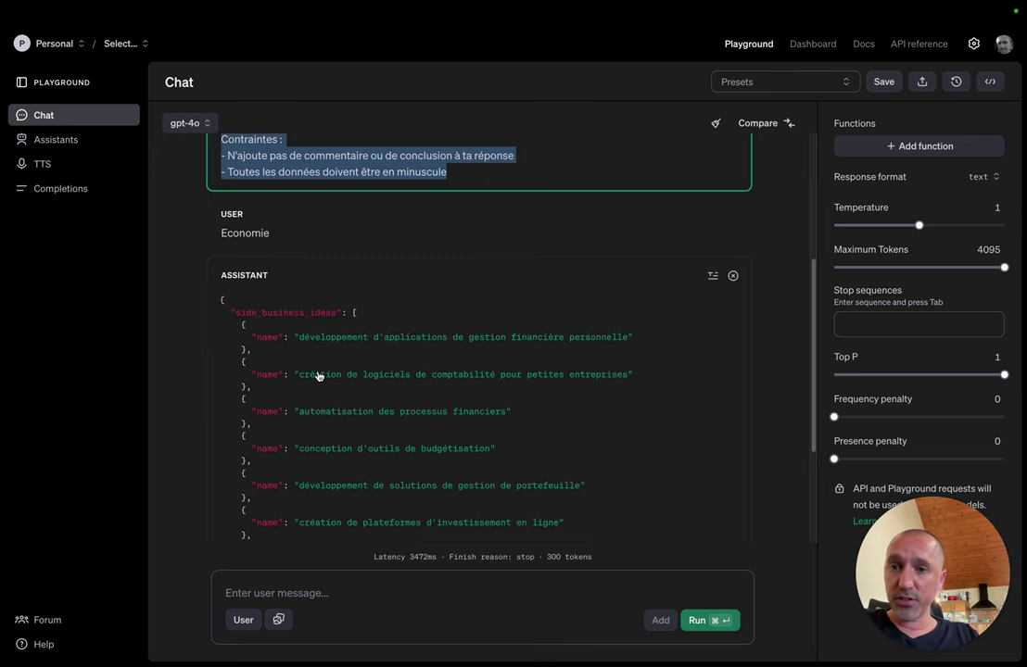
scroll(329, 385, "up", 3)
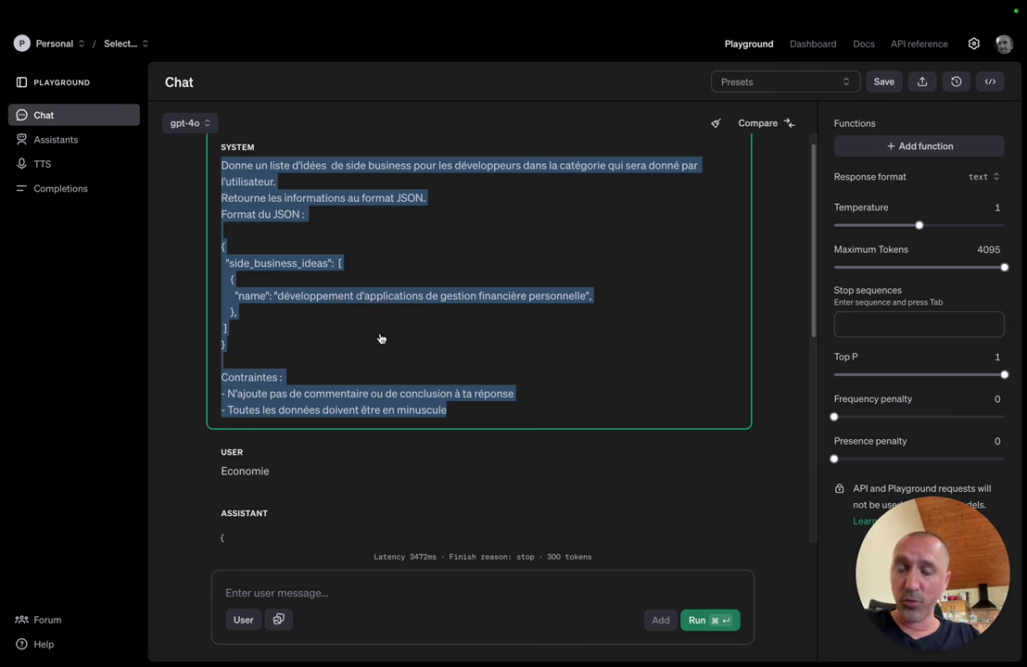
Step: View the YouTube Studio channel dashboard and return to the OpenAI Playground chat
mouse_move(4, 315)
scroll(88, 350, "up", 3)
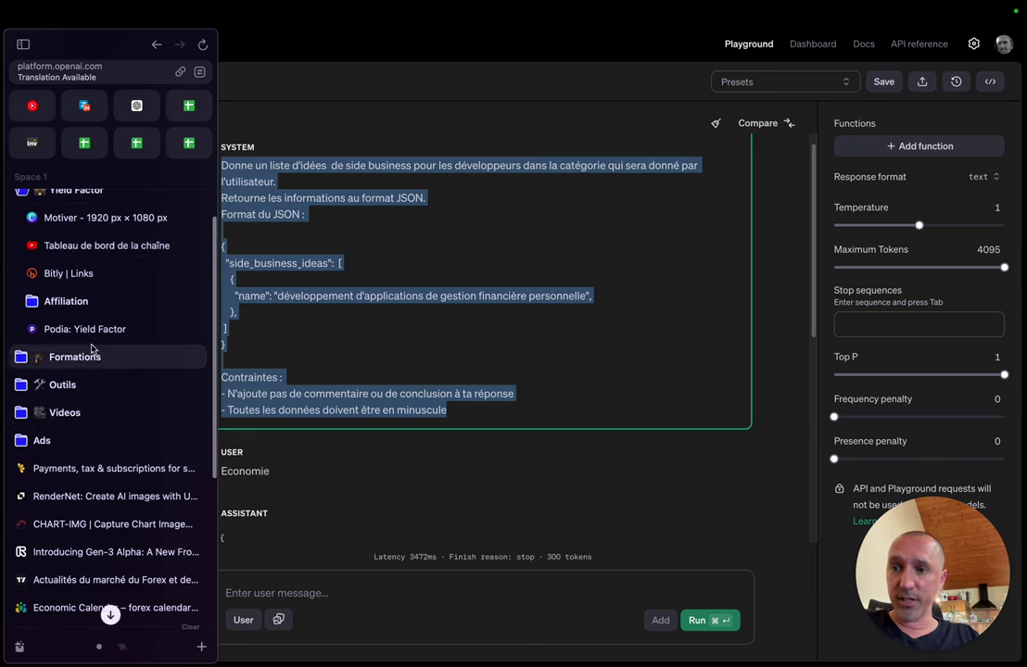
left_click(102, 245)
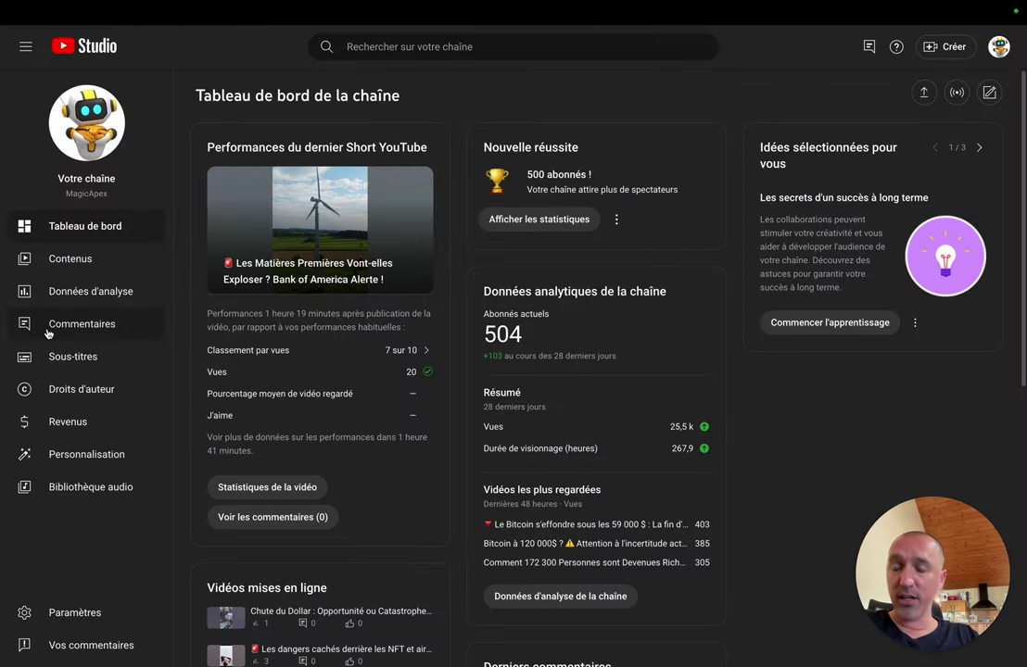
mouse_move(3, 324)
scroll(88, 371, "down", 3)
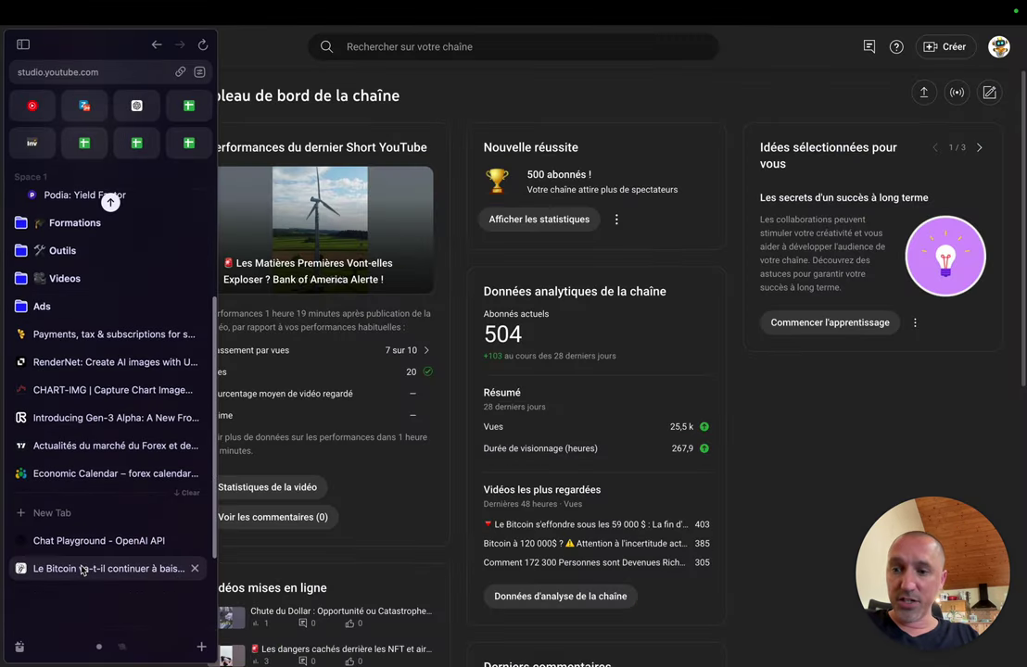
left_click(84, 542)
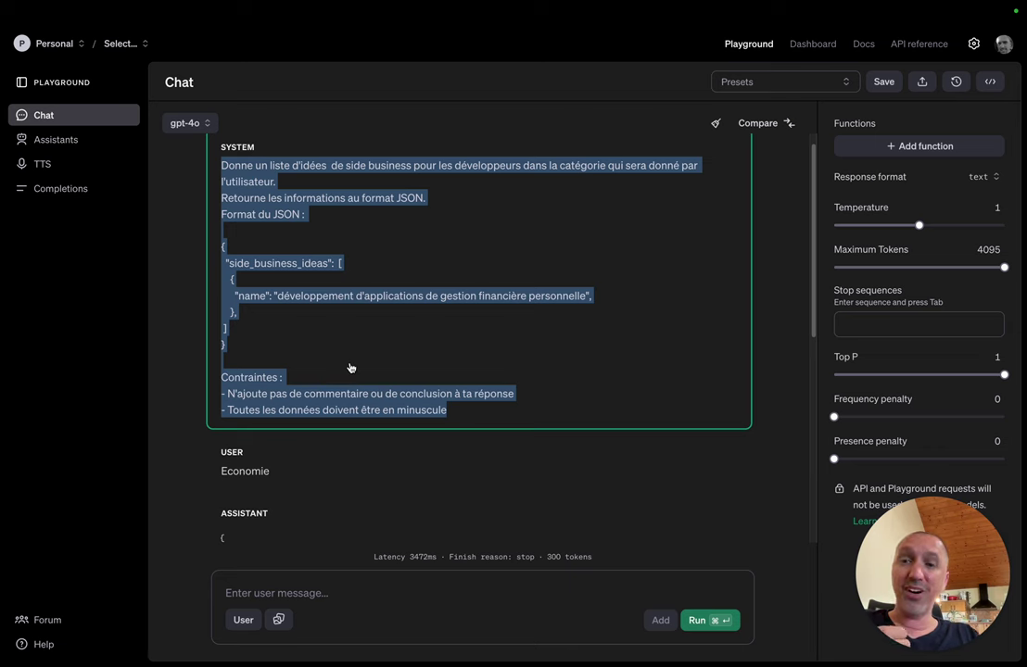
left_click(451, 408)
left_click_drag(468, 417, 183, 136)
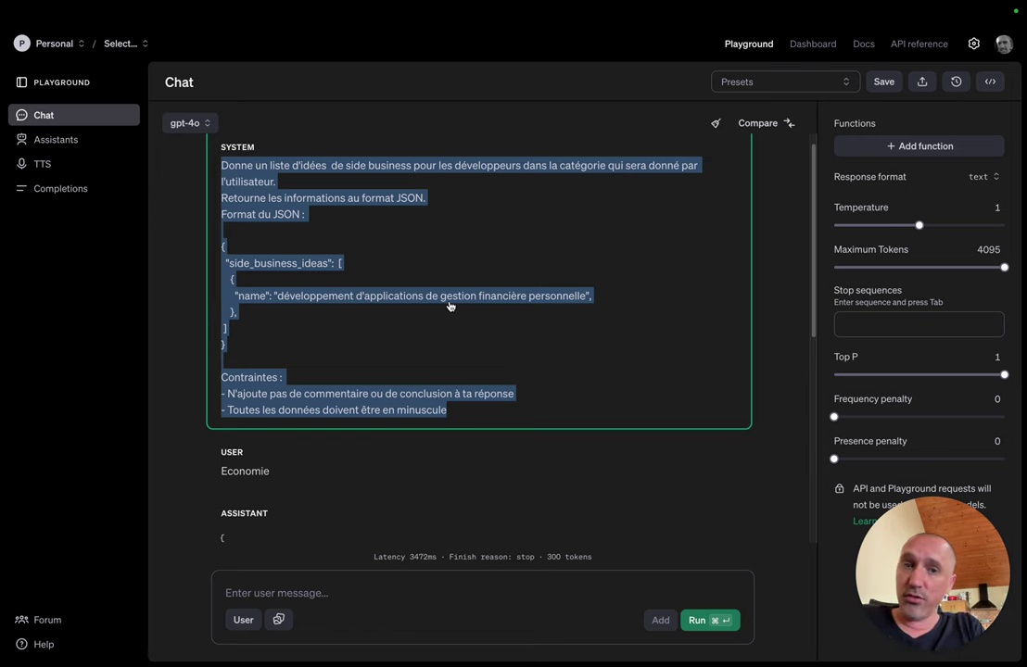
Step: Switch to Telegram and look through the business channel's posts from 1 and 2 September
key("ctrl+Left")
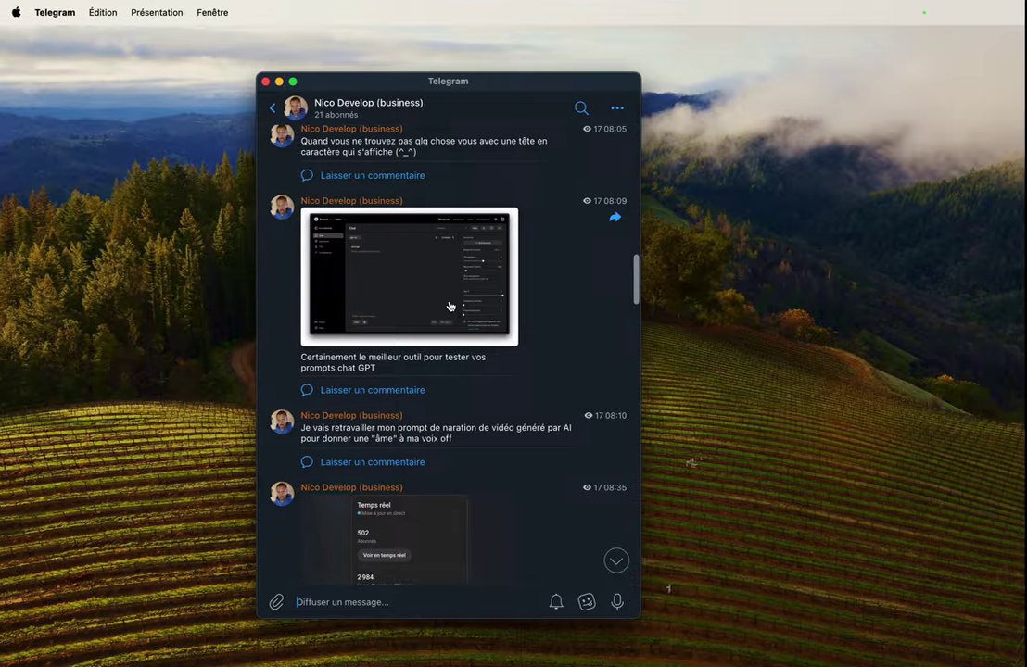
scroll(450, 306, "down", 15)
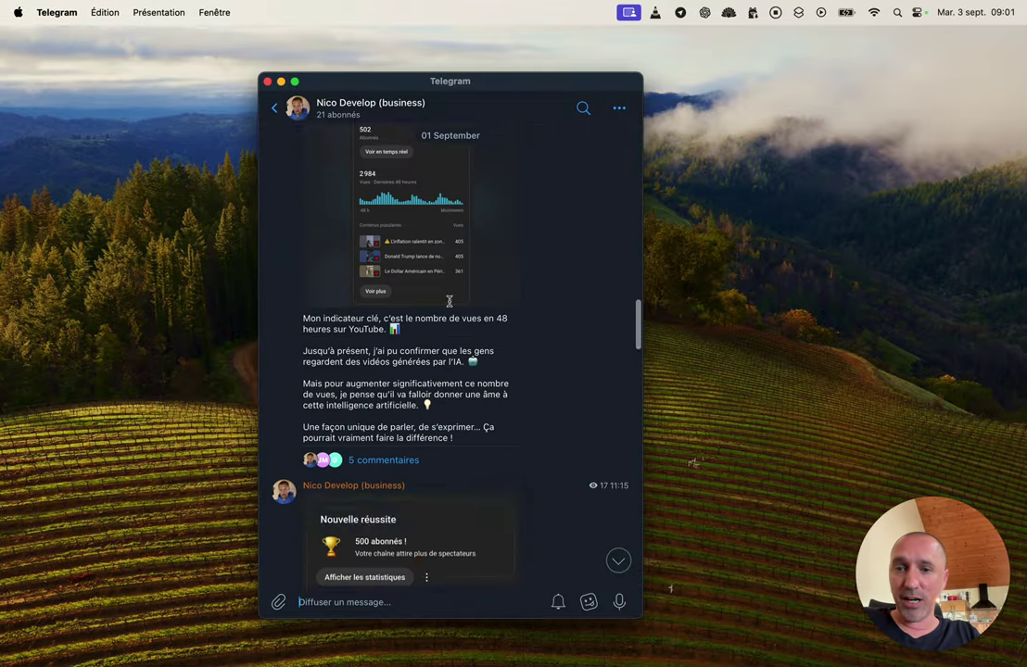
scroll(450, 306, "down", 10)
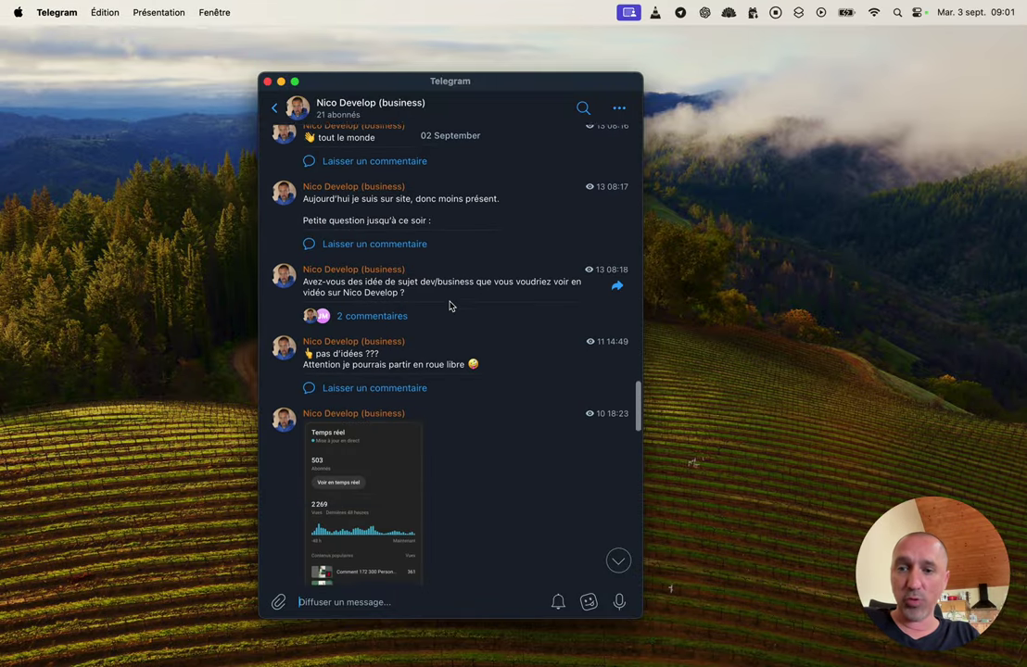
scroll(450, 306, "down", 5)
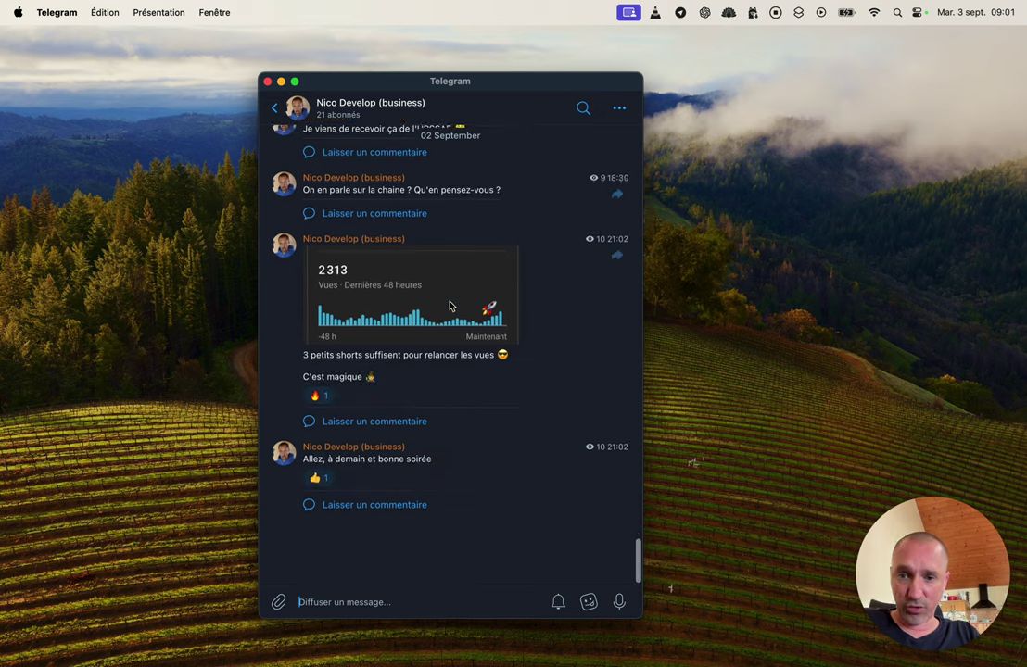
scroll(450, 306, "up", 8)
scroll(449, 306, "up", 10)
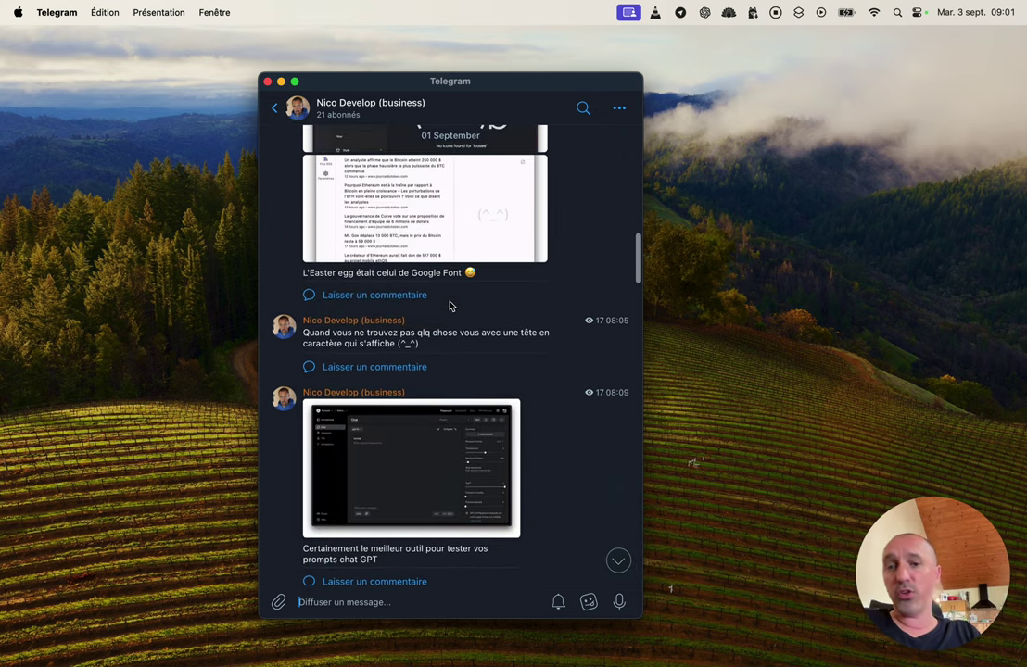
scroll(450, 306, "down", 15)
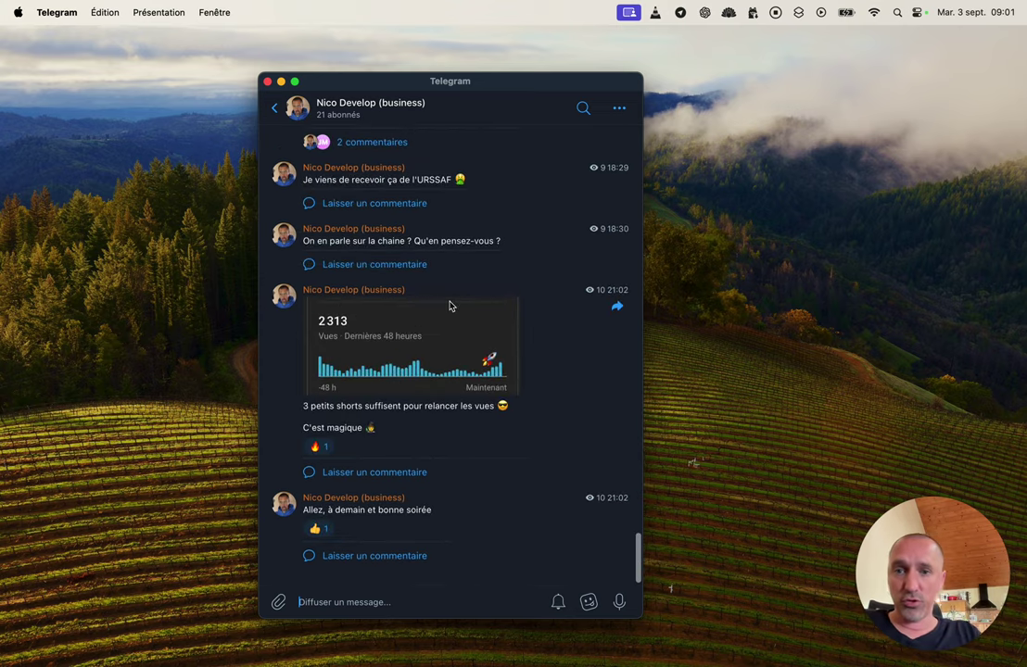
scroll(450, 306, "up", 8)
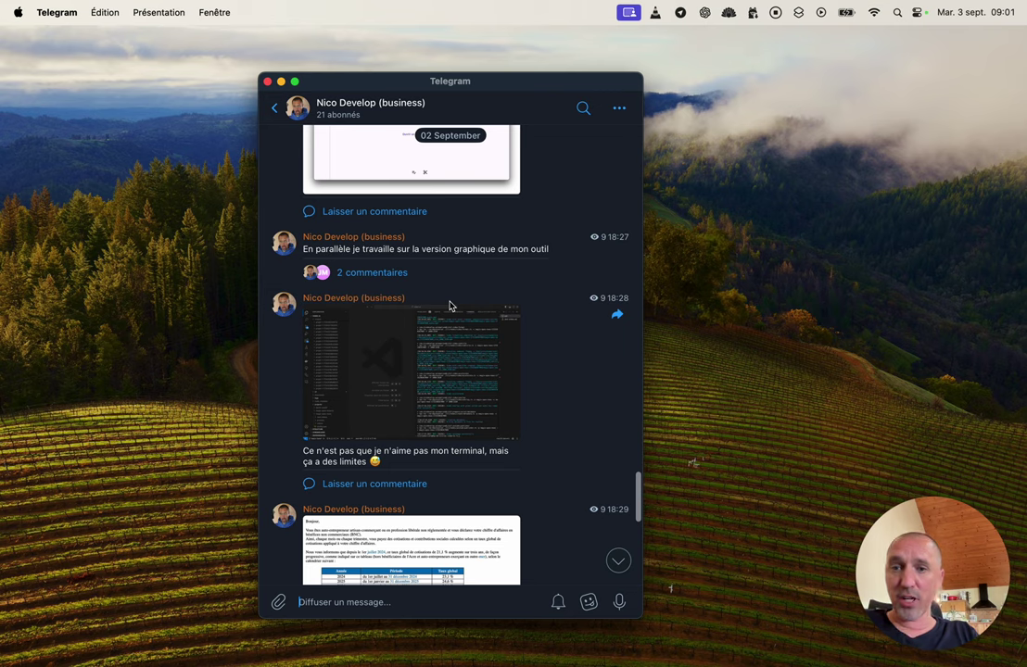
scroll(450, 306, "up", 3)
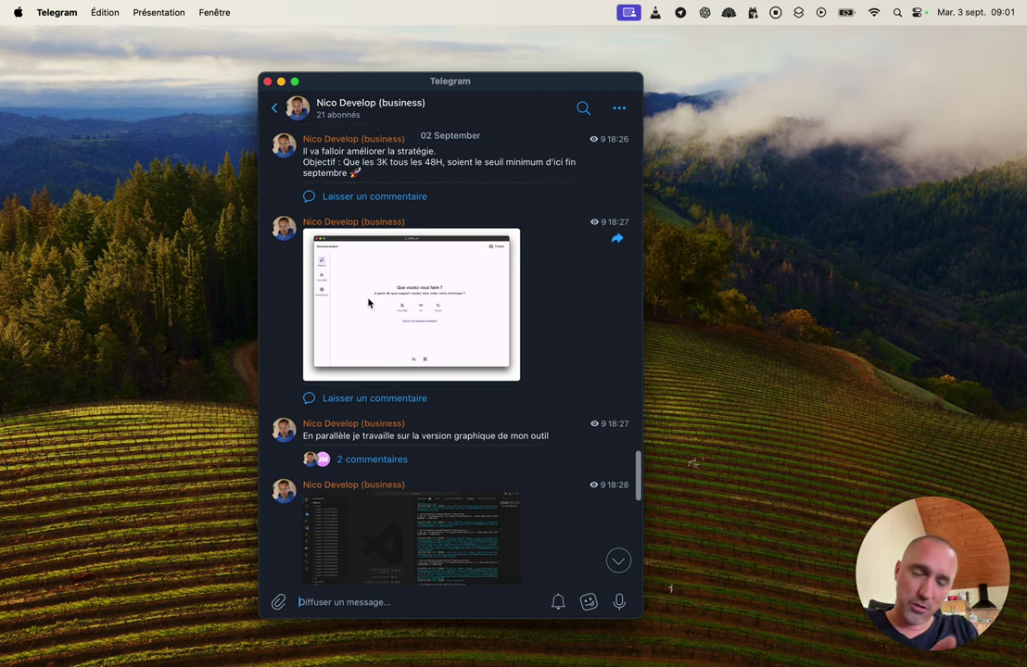
scroll(369, 300, "down", 1)
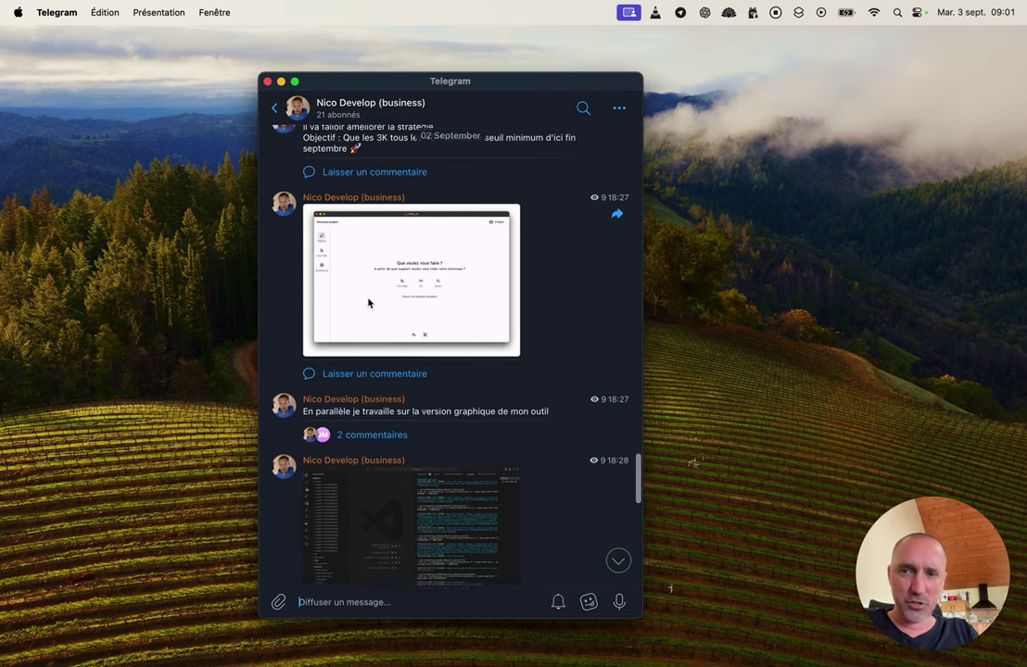
scroll(406, 291, "down", 3)
scroll(523, 355, "down", 5)
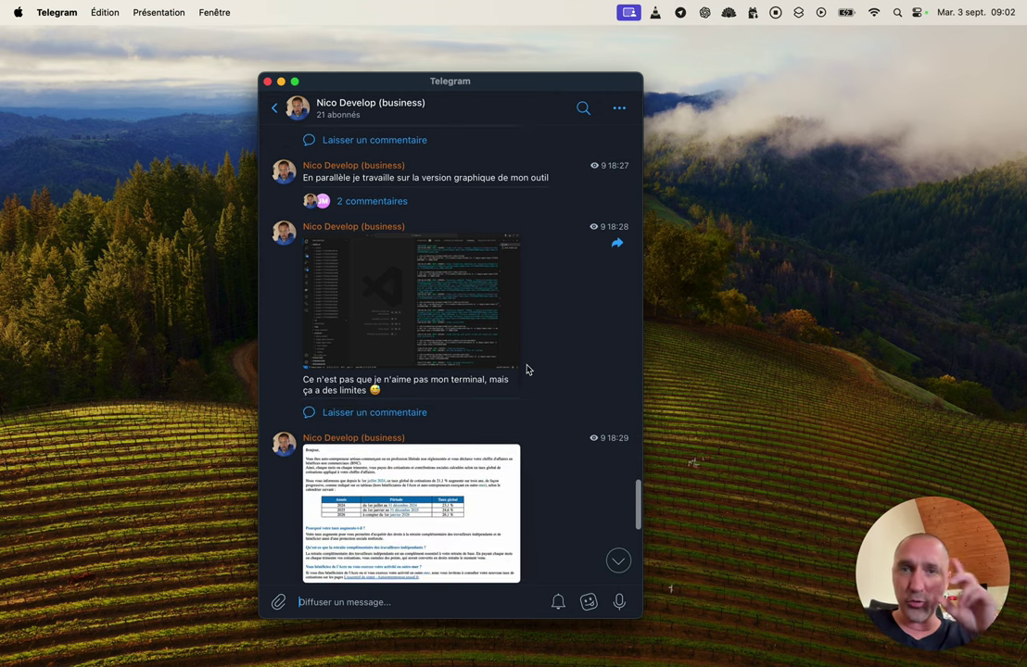
key("super+shift+4")
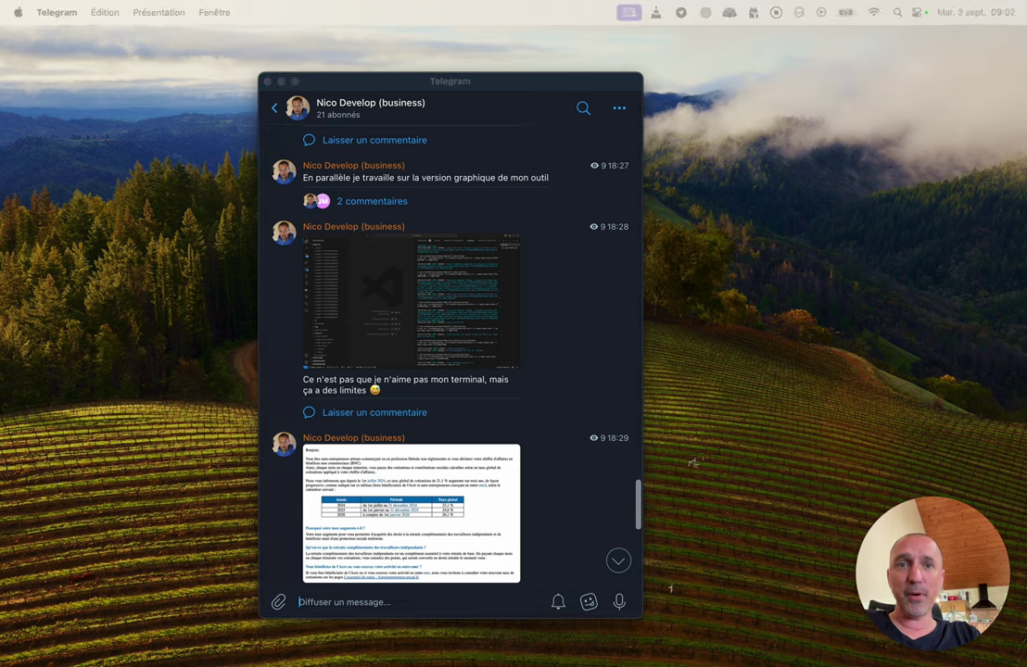